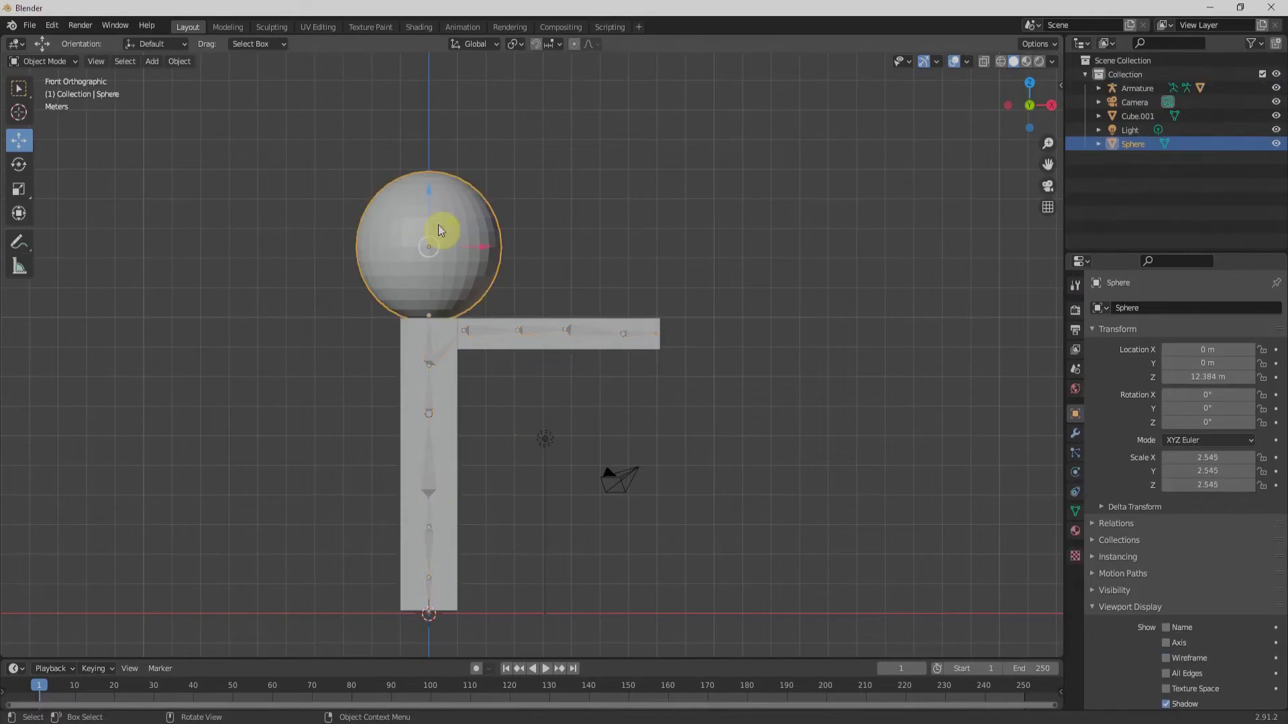
Select the finished rig's armature together with the head sphere
{"action": "left_click", "coordinate": [430, 329], "text": "shift"}
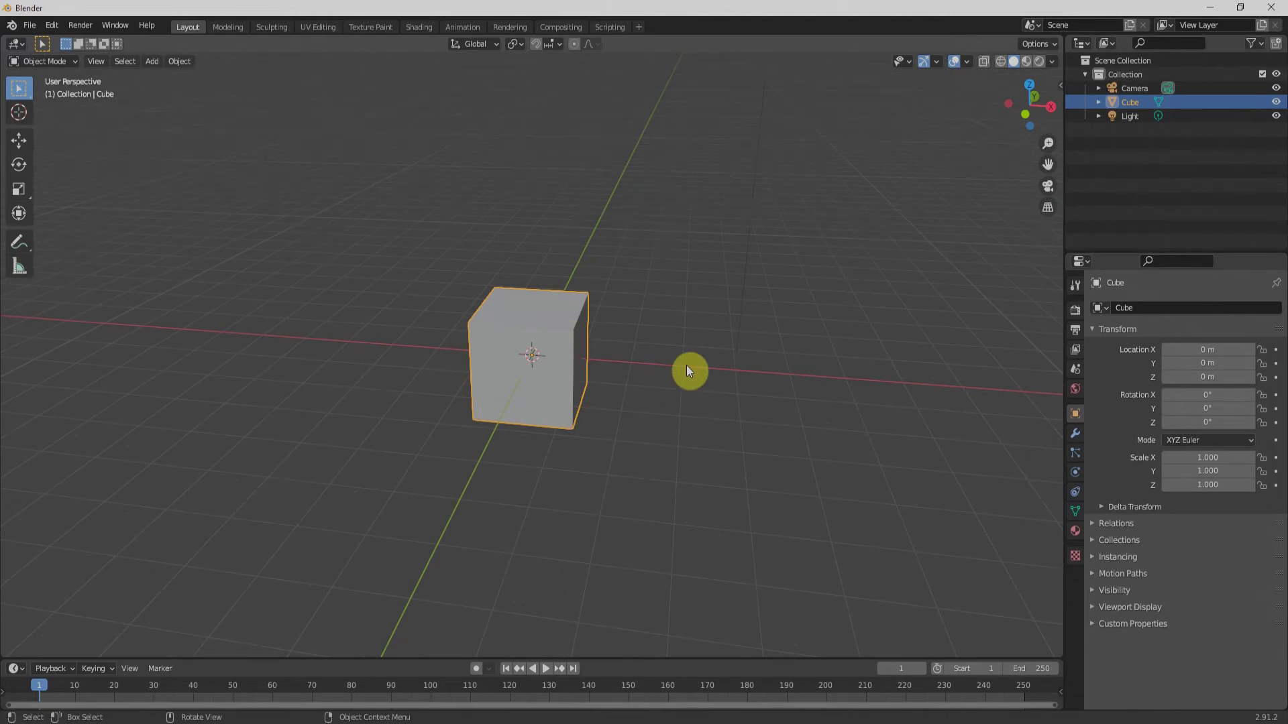
Stretch the cube along Z to a scale of 4.939
{"action": "key", "text": "s"}
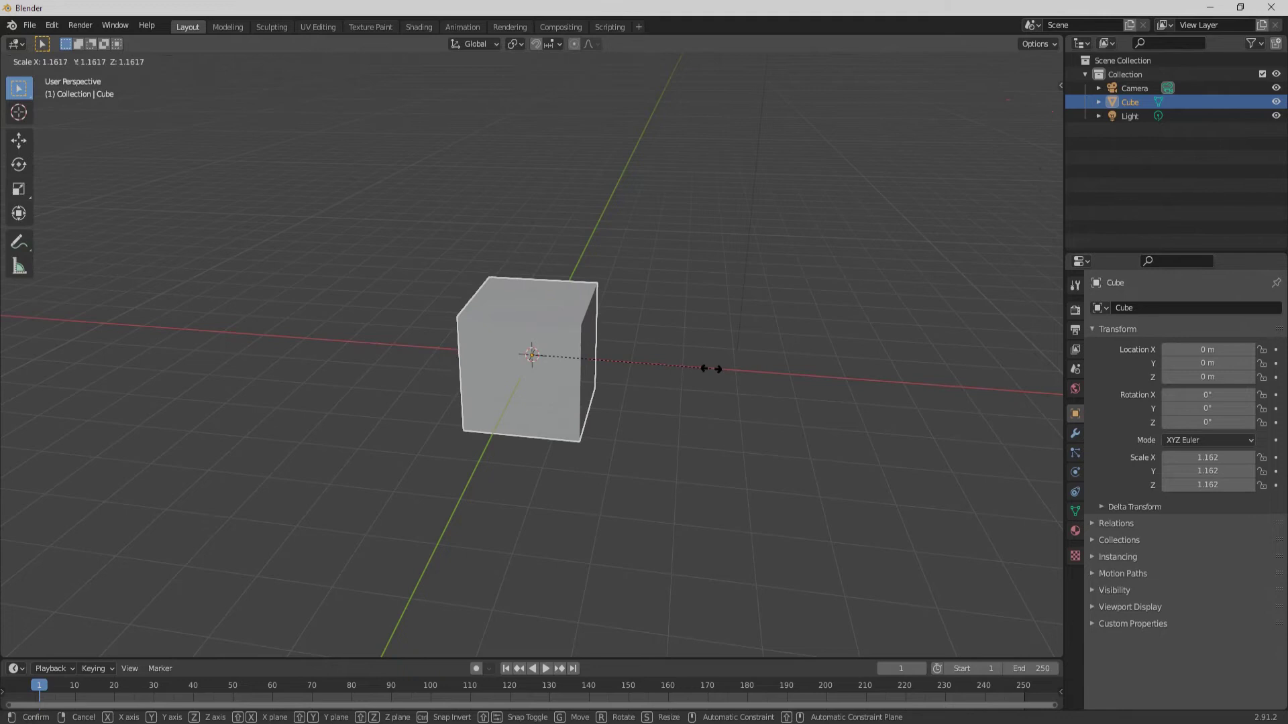
{"action": "key", "text": "z"}
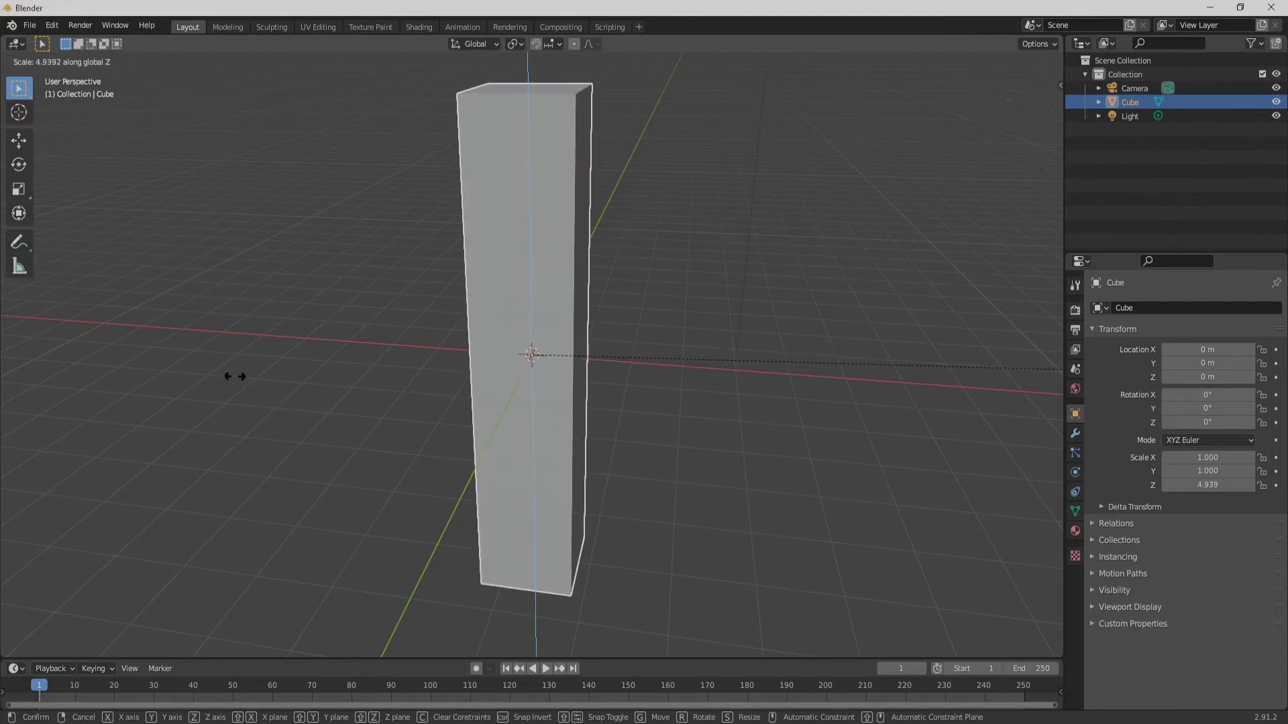
{"action": "left_click", "coordinate": [228, 424]}
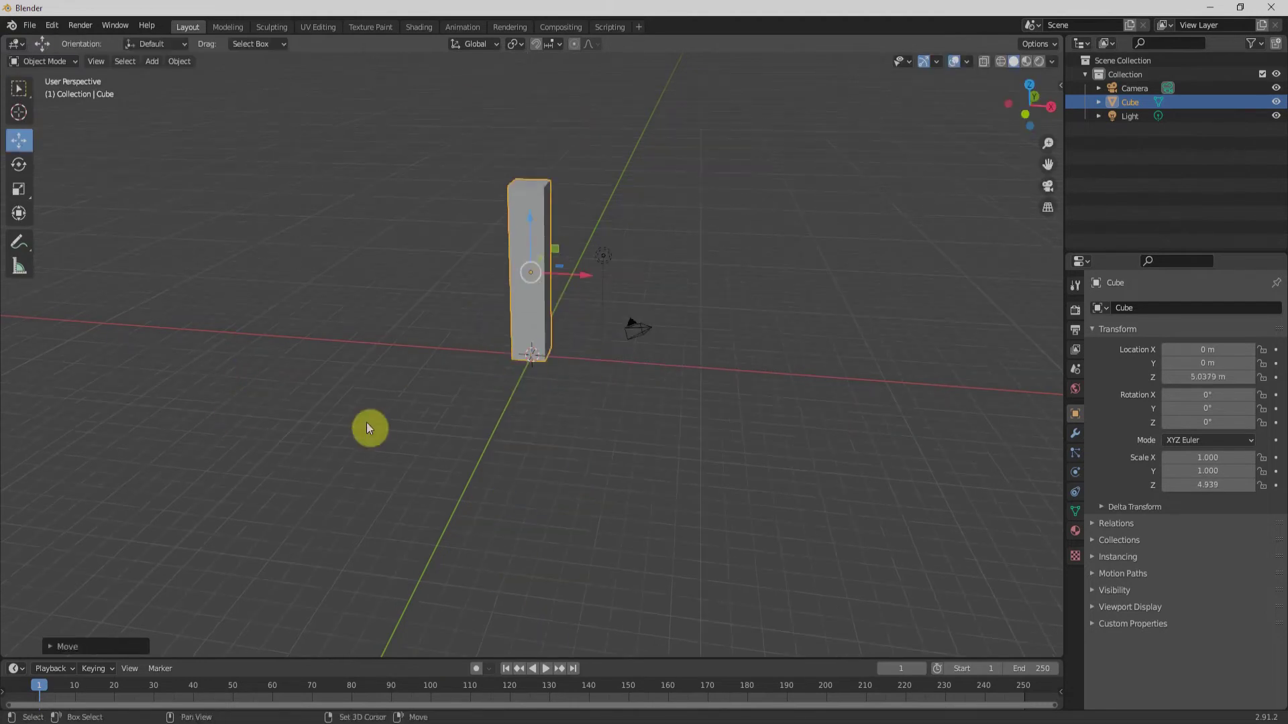
Add an armature at the origin
{"action": "key", "text": "shift+a"}
{"action": "mouse_move", "coordinate": [366, 422]}
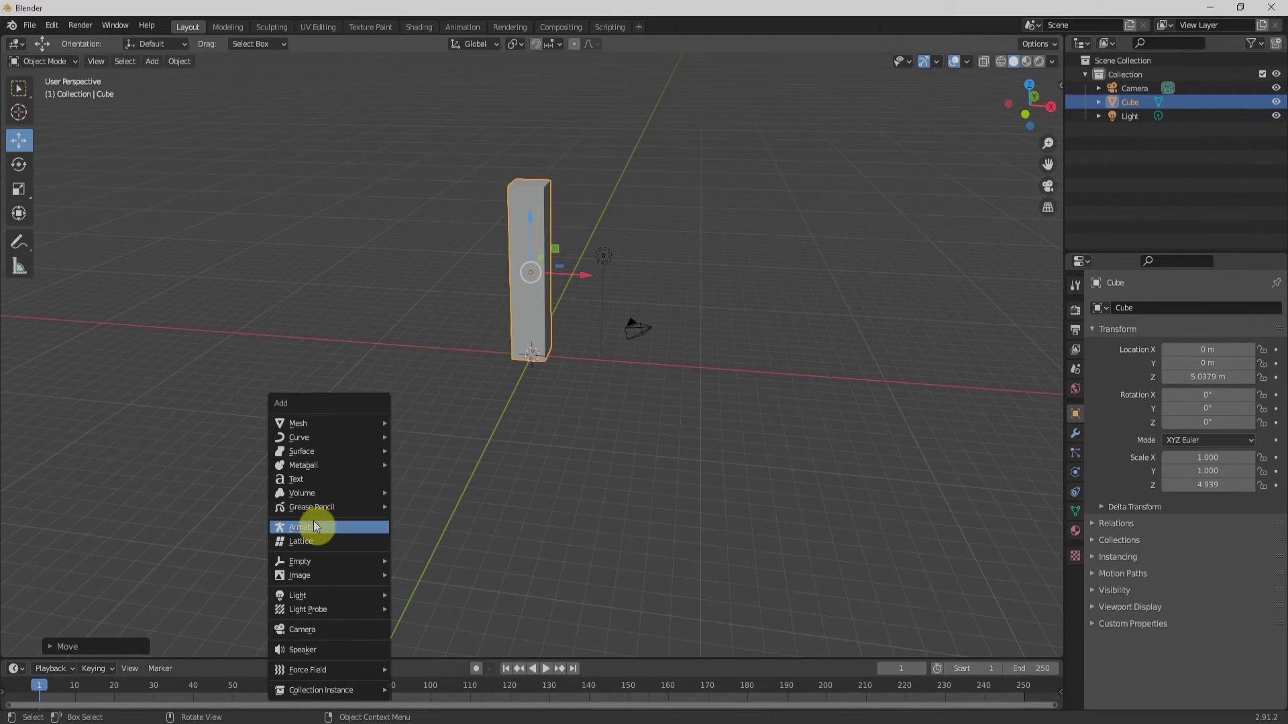
{"action": "left_click", "coordinate": [313, 527]}
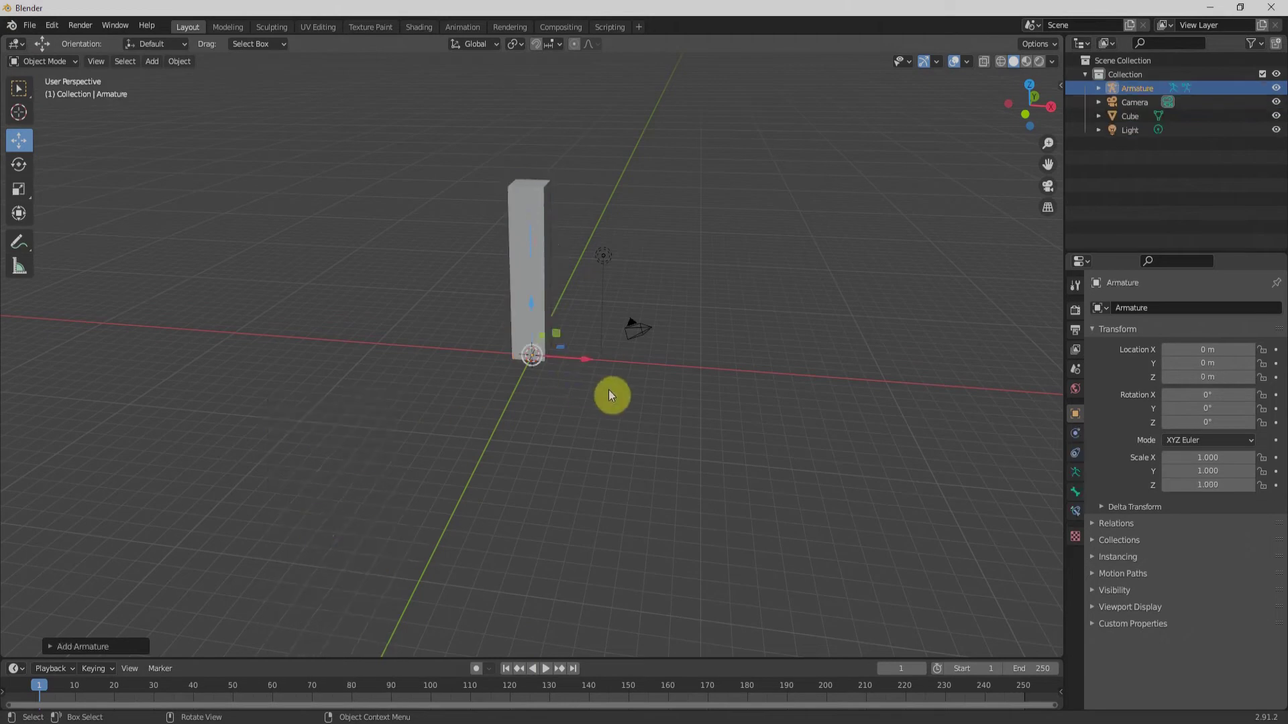
{"action": "middle_click_drag", "start_coordinate": [612, 394], "coordinate": [503, 400]}
{"action": "scroll", "coordinate": [521, 364], "scroll_direction": "up", "scroll_amount": 4}
Move the cube body aside along Y, cancelling a second attempted move
{"action": "left_click", "coordinate": [577, 316]}
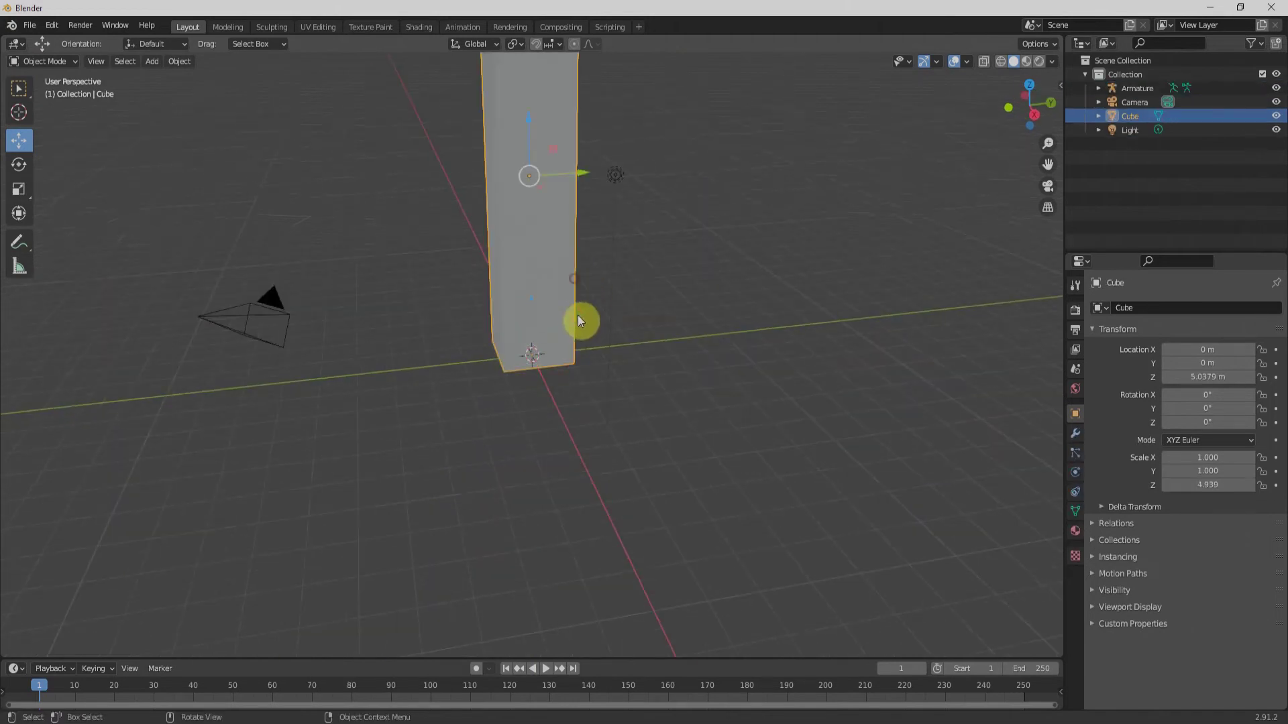
{"action": "left_click_drag", "start_coordinate": [578, 175], "coordinate": [444, 192]}
{"action": "scroll", "coordinate": [533, 376], "scroll_direction": "up", "scroll_amount": 3}
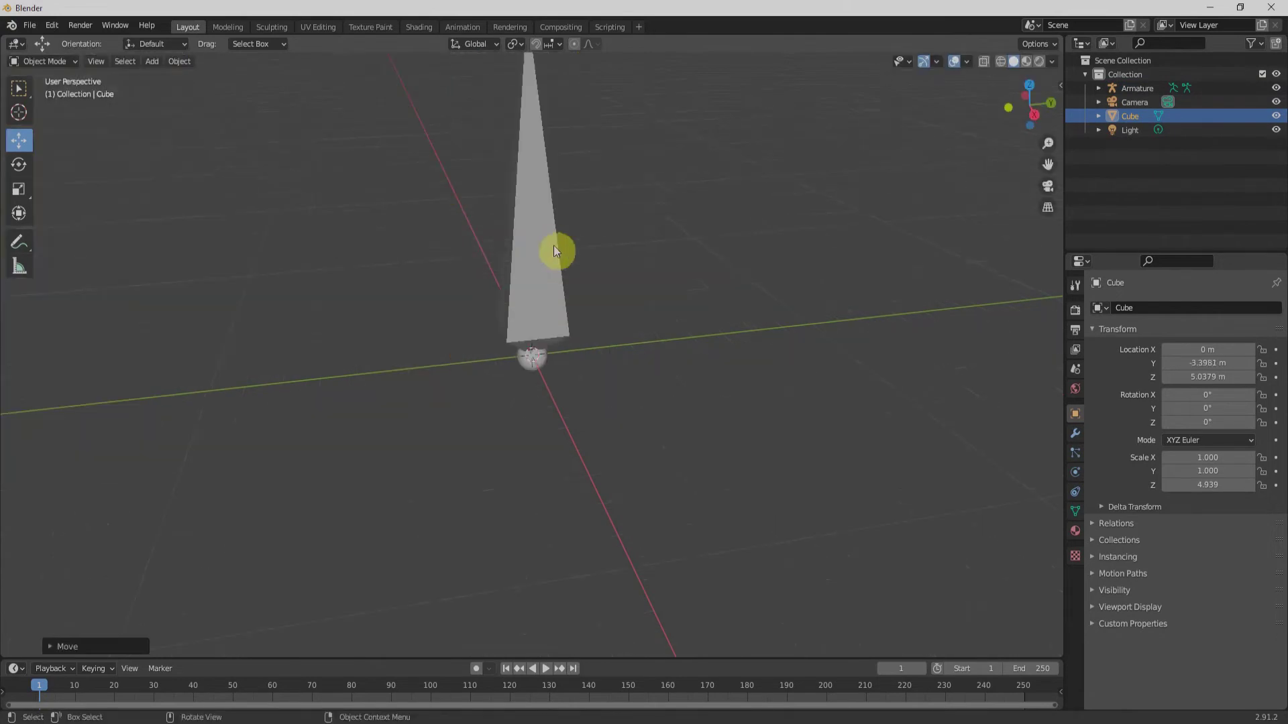
{"action": "scroll", "coordinate": [554, 343], "scroll_direction": "down", "scroll_amount": 2}
{"action": "key", "text": "s"}
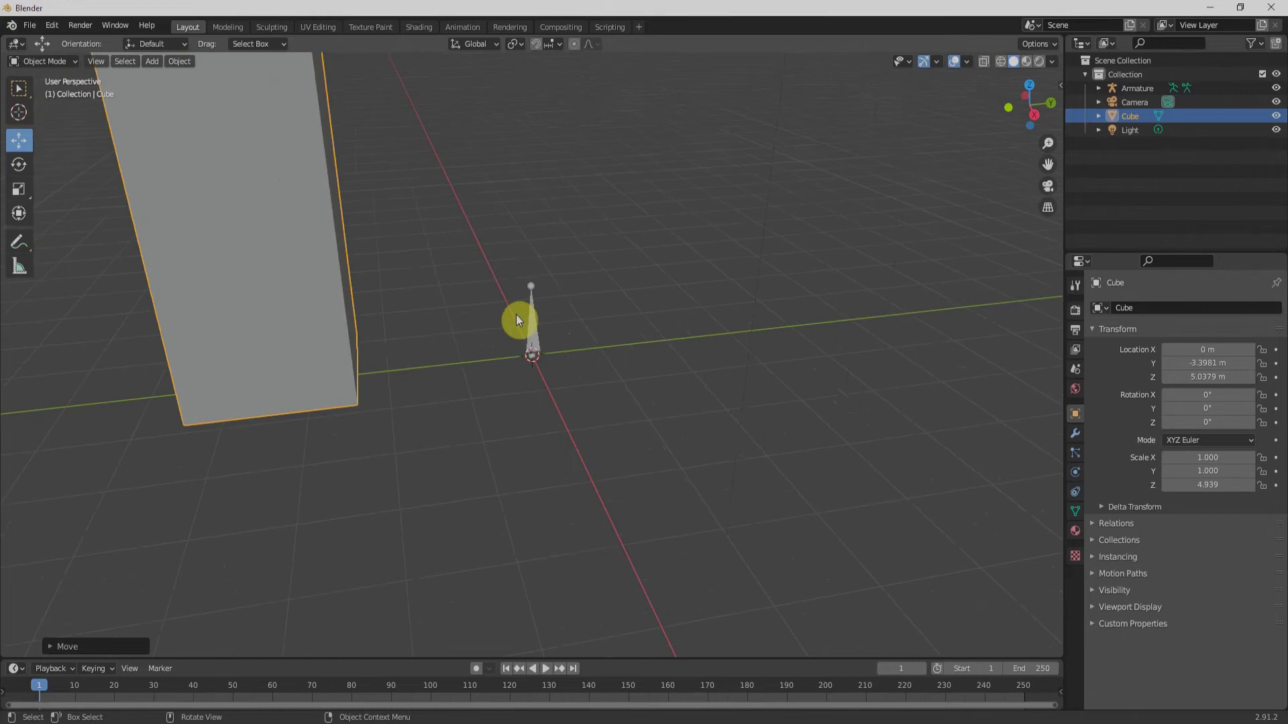
{"action": "right_click", "coordinate": [522, 315]}
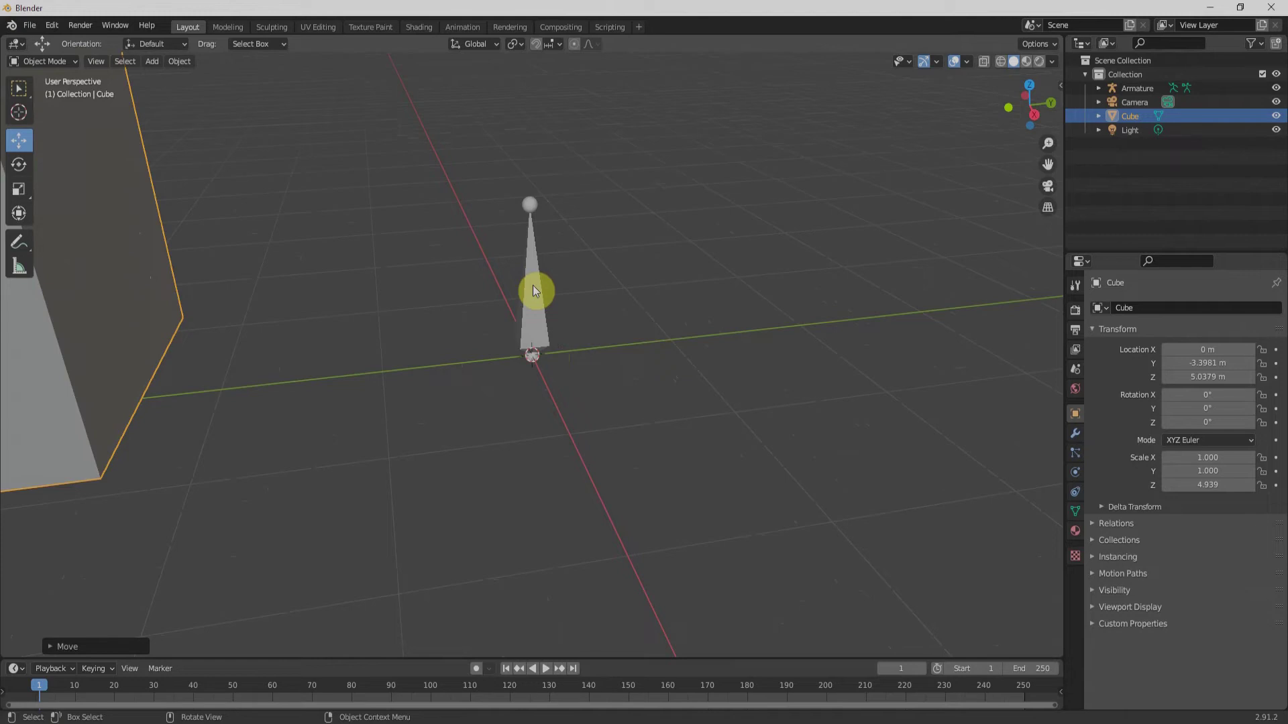
{"action": "key", "text": "s"}
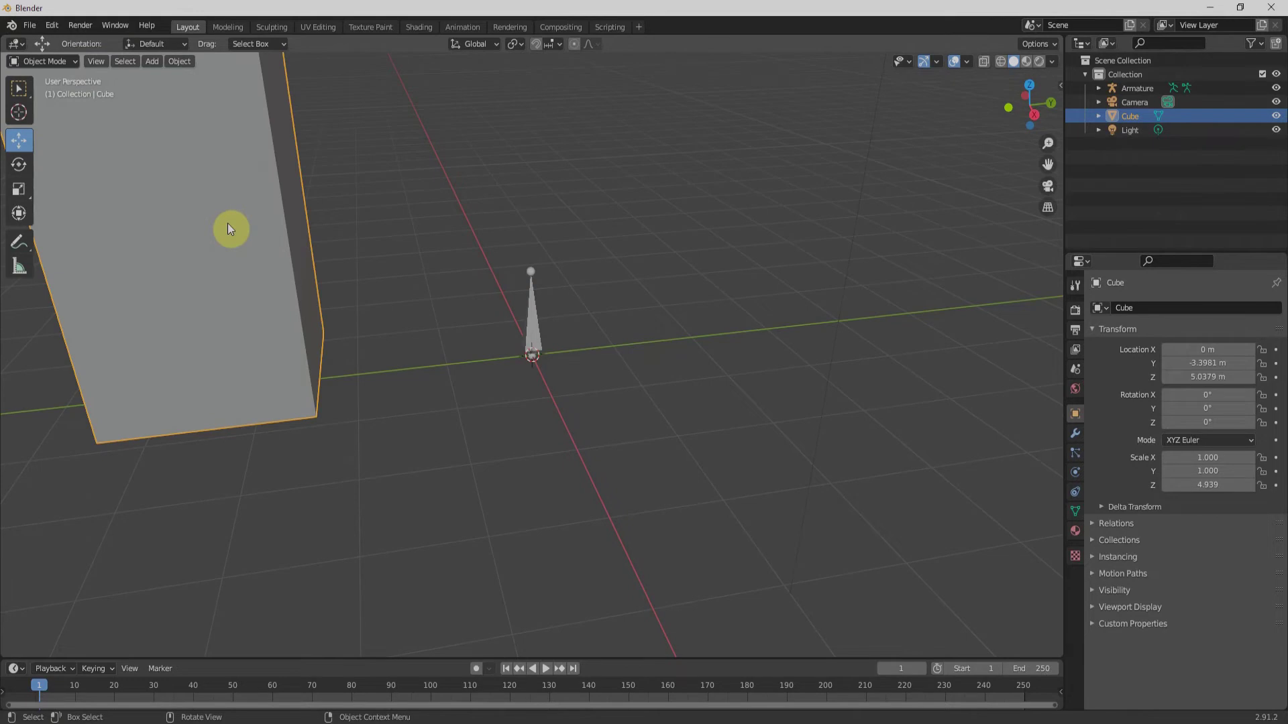
Undo the cube's Y move and enable In Front so the bone shows through
{"action": "key", "text": "ctrl+z"}
{"action": "key", "text": "ctrl+z"}
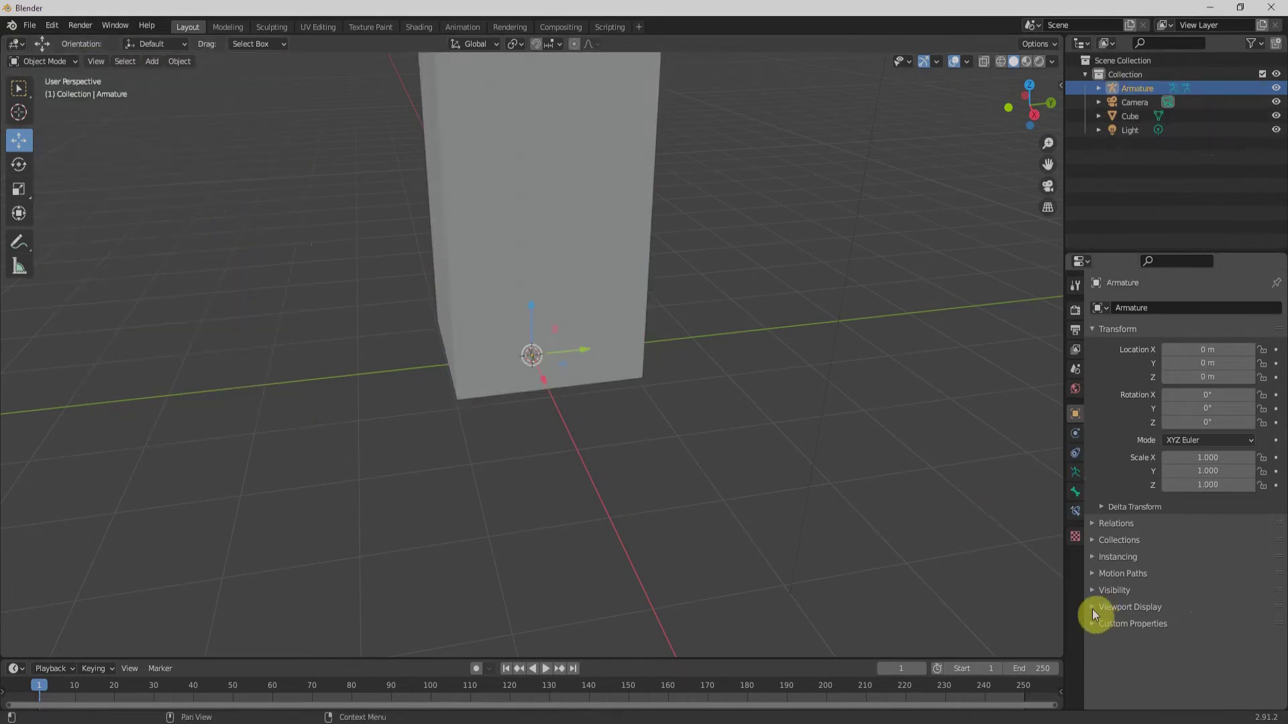
{"action": "left_click", "coordinate": [1092, 606]}
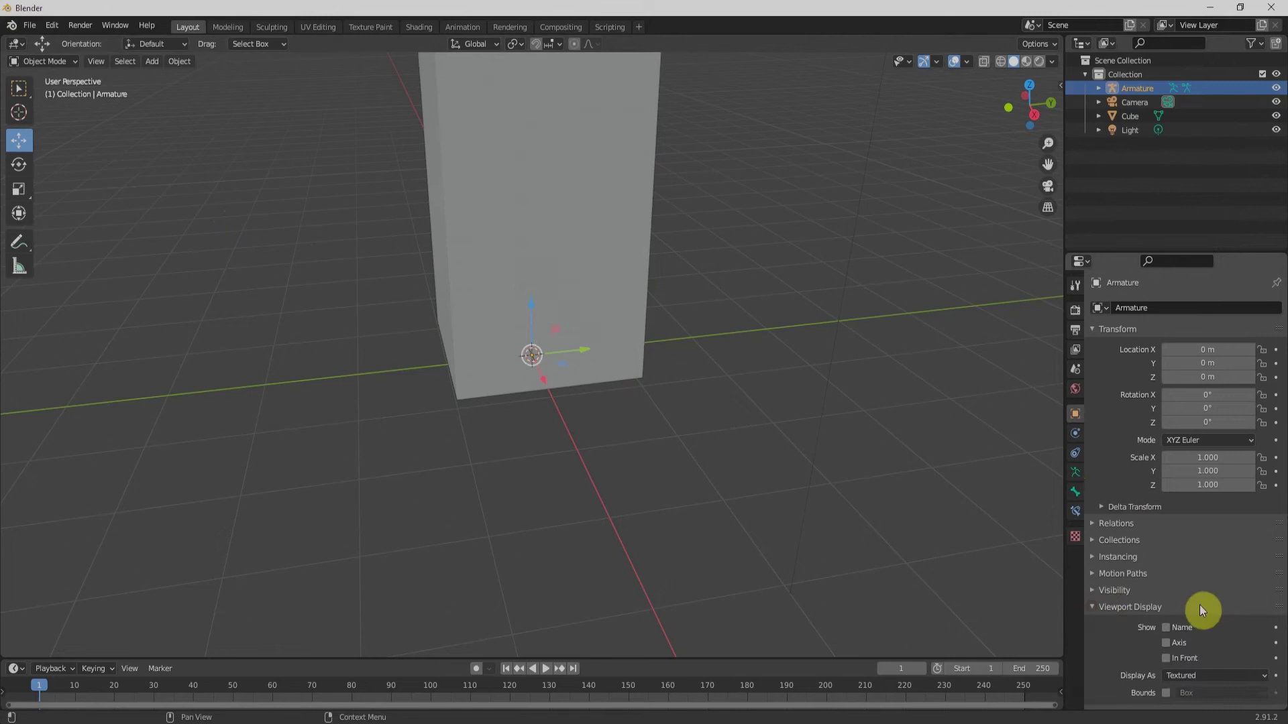
{"action": "scroll", "coordinate": [1198, 605], "scroll_direction": "down", "scroll_amount": 1}
{"action": "left_click", "coordinate": [1166, 646]}
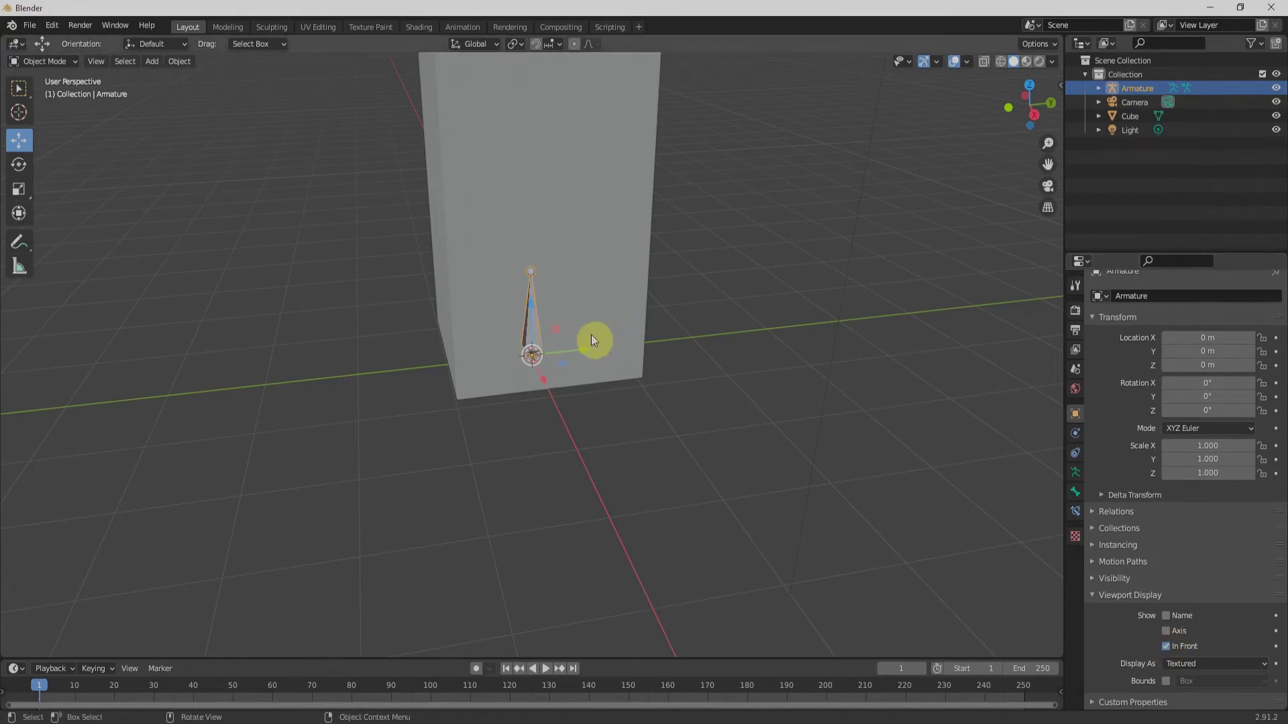
{"action": "middle_click_drag", "start_coordinate": [593, 340], "coordinate": [556, 391]}
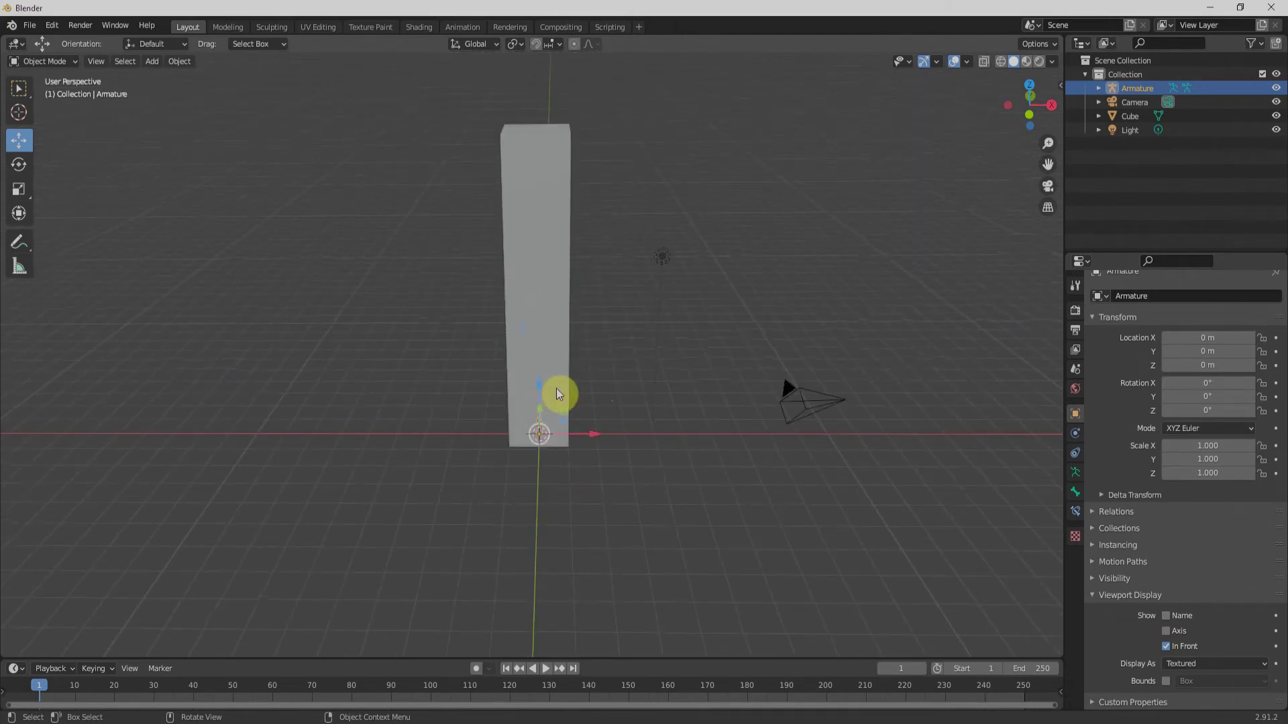
Enter Edit Mode on the armature and select the bone's base joint
{"action": "key", "text": "Tab"}
{"action": "scroll", "coordinate": [552, 385], "scroll_direction": "up", "scroll_amount": 5}
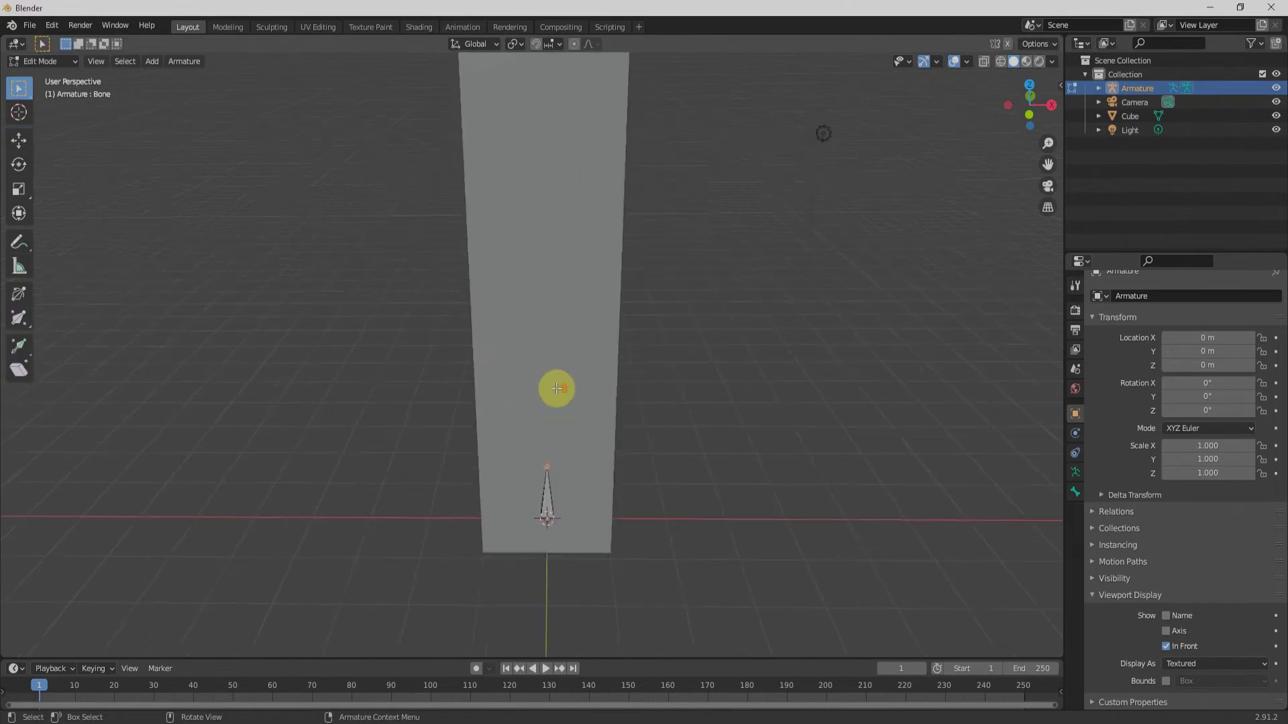
{"action": "middle_click_drag", "start_coordinate": [595, 422], "coordinate": [624, 156], "text": "shift"}
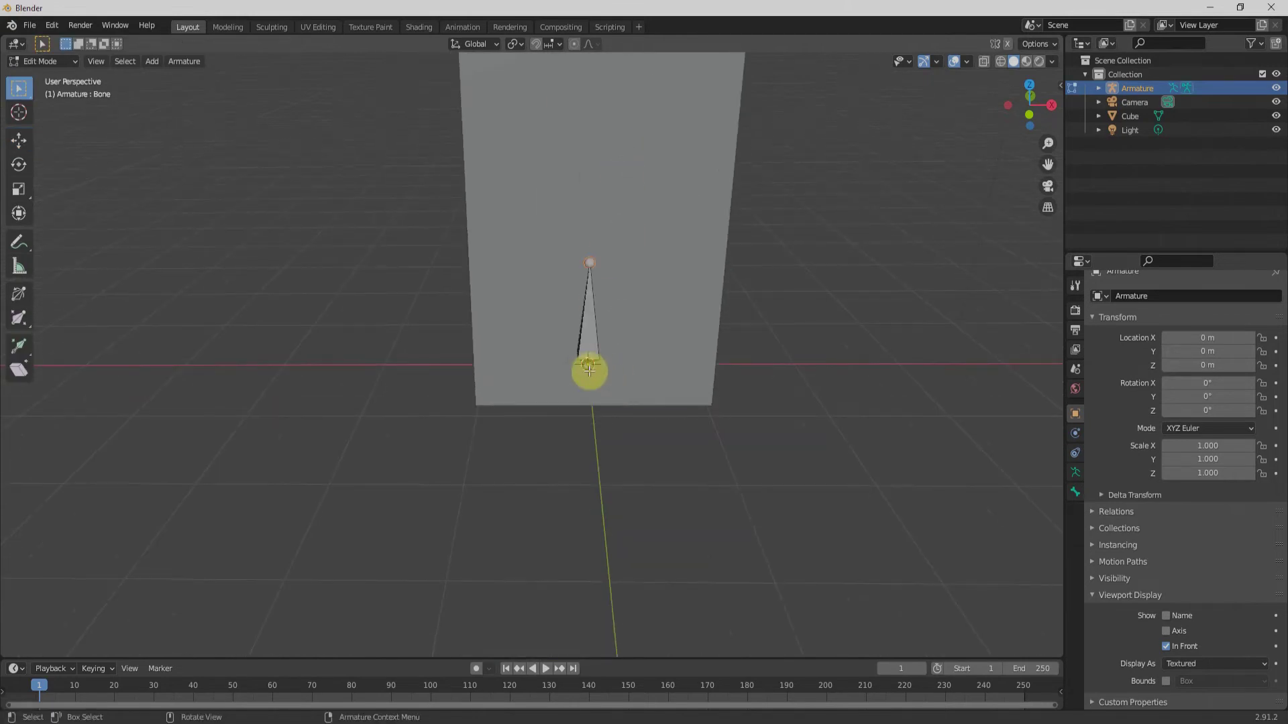
{"action": "left_click", "coordinate": [591, 262]}
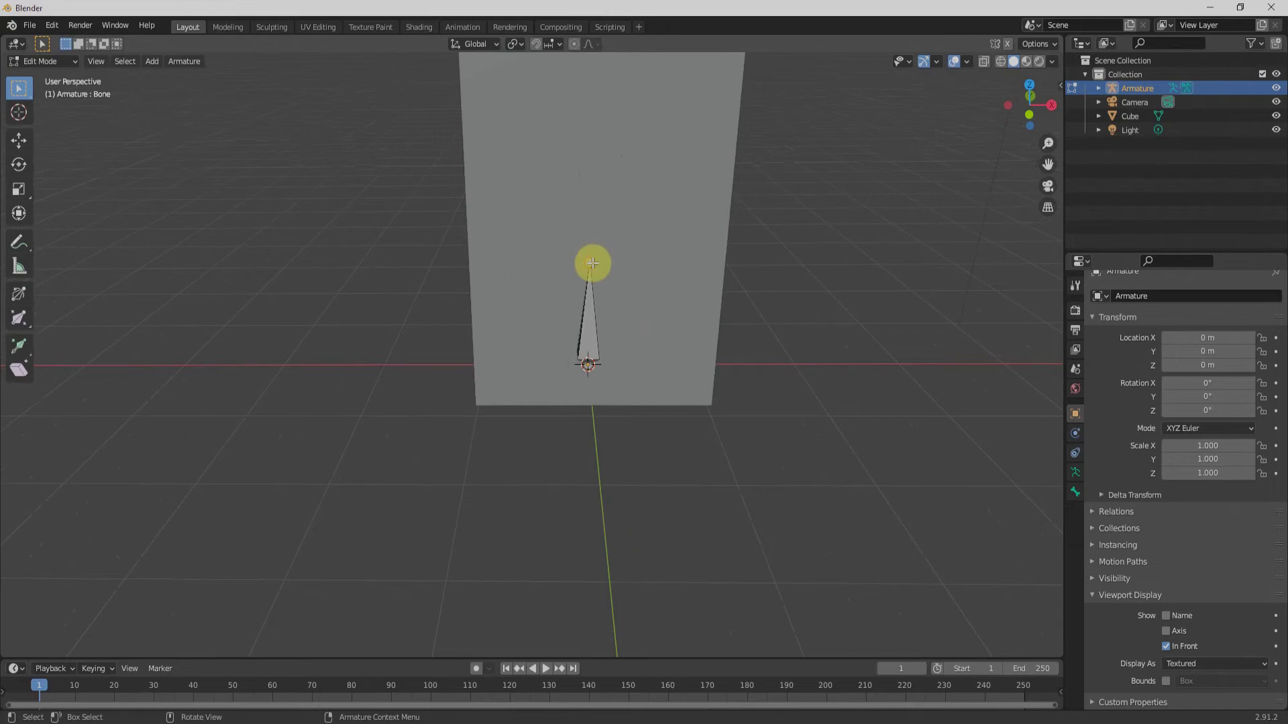
{"action": "left_click", "coordinate": [589, 367]}
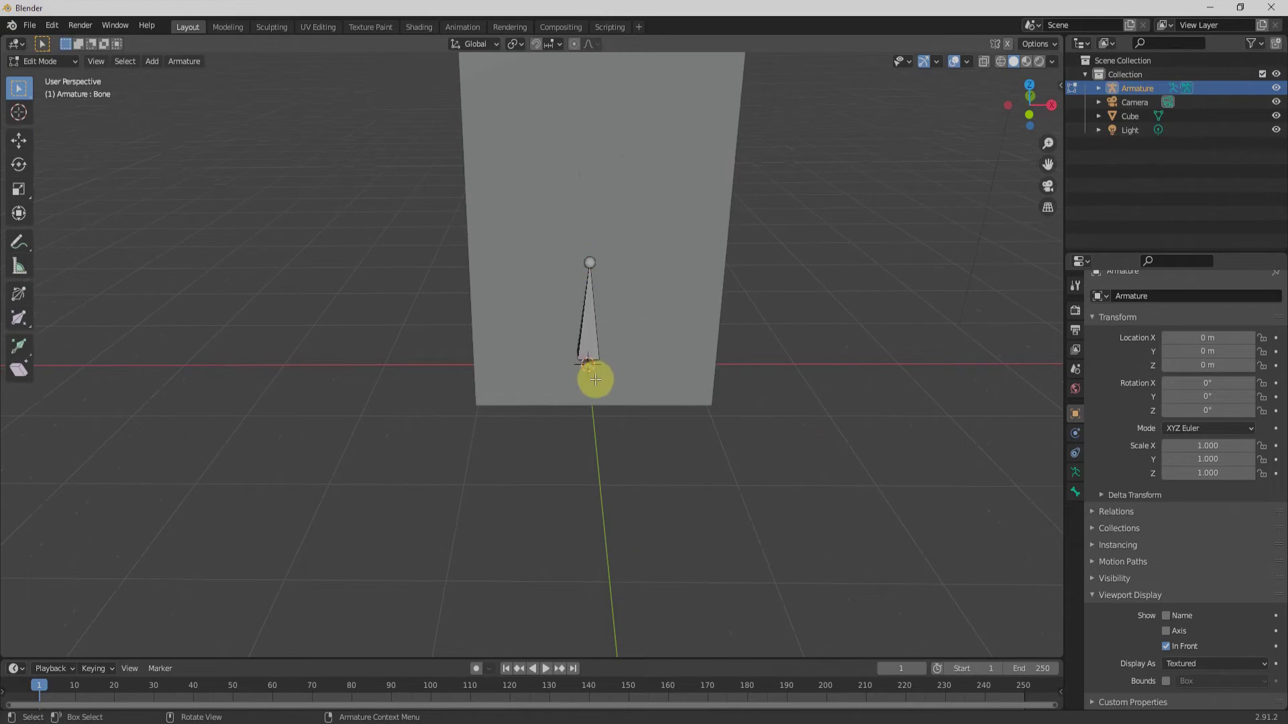
{"action": "scroll", "coordinate": [621, 346], "scroll_direction": "down", "scroll_amount": 3}
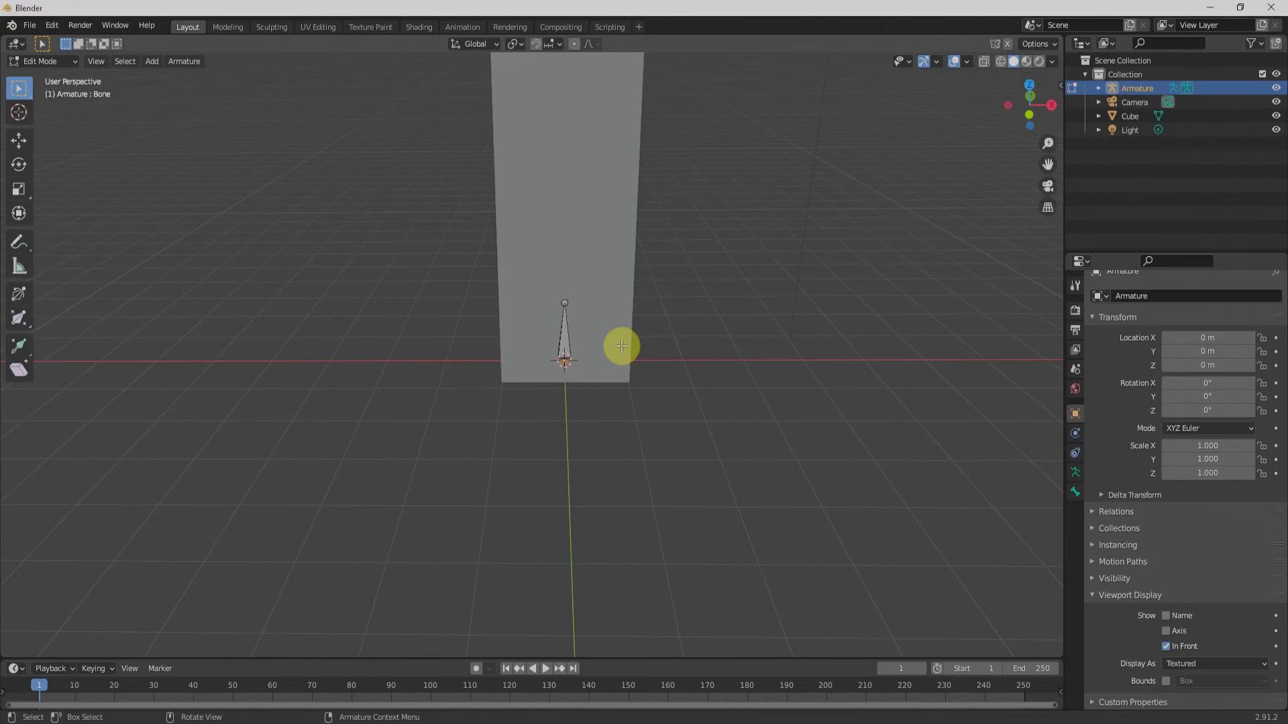
In front orthographic view, raise the armature up along Z
{"action": "key", "text": "Tab"}
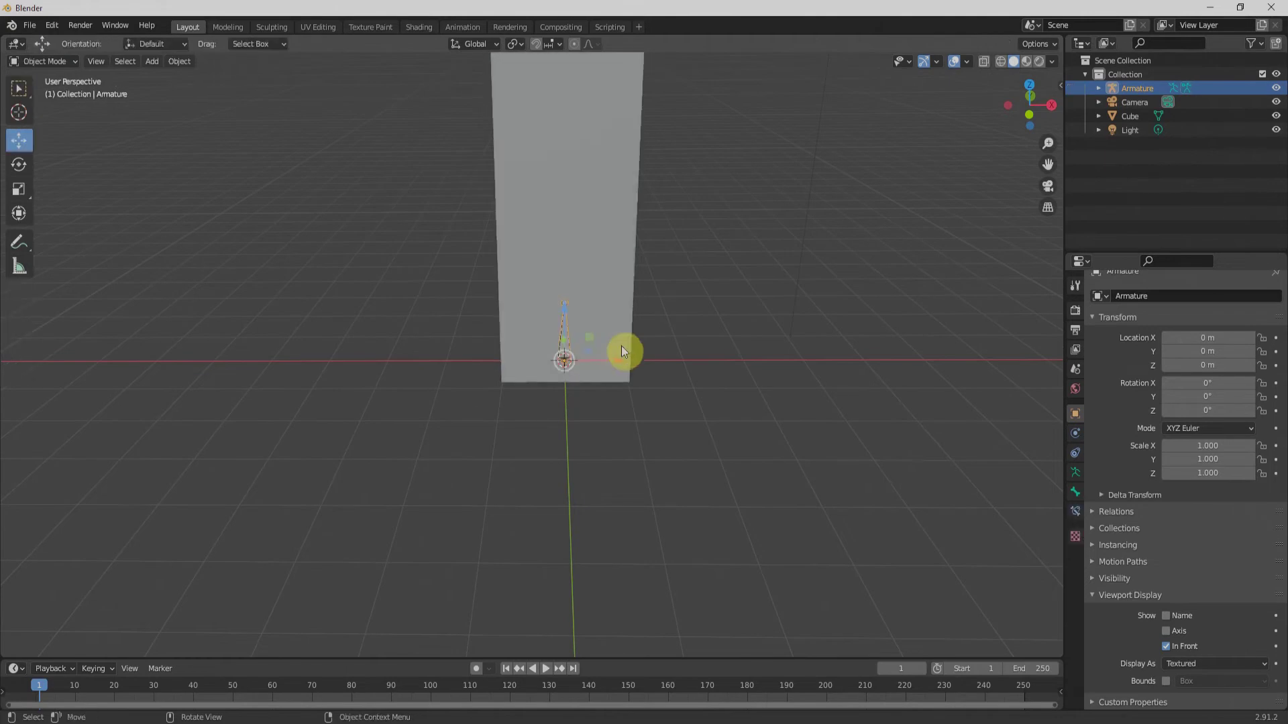
{"action": "middle_click_drag", "start_coordinate": [634, 344], "coordinate": [629, 434], "text": "shift"}
{"action": "key", "text": "KP_1"}
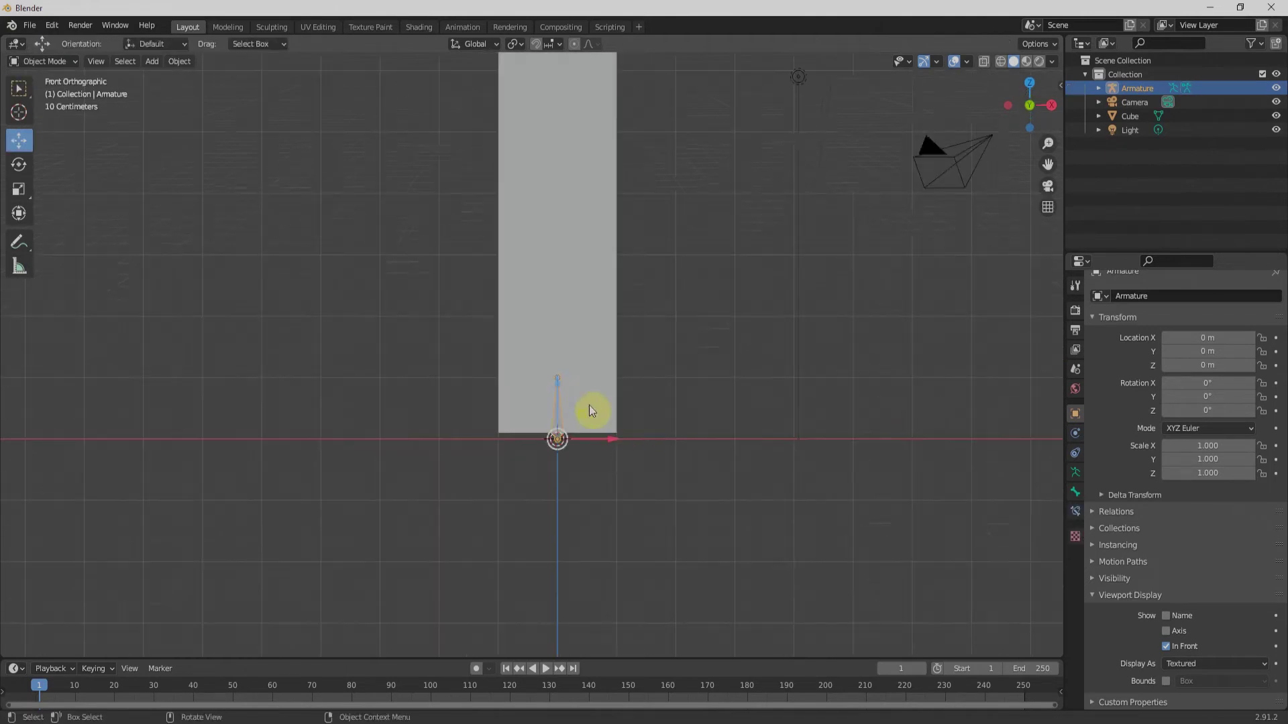
{"action": "left_click_drag", "start_coordinate": [555, 389], "coordinate": [563, 201]}
{"action": "key", "text": "Tab"}
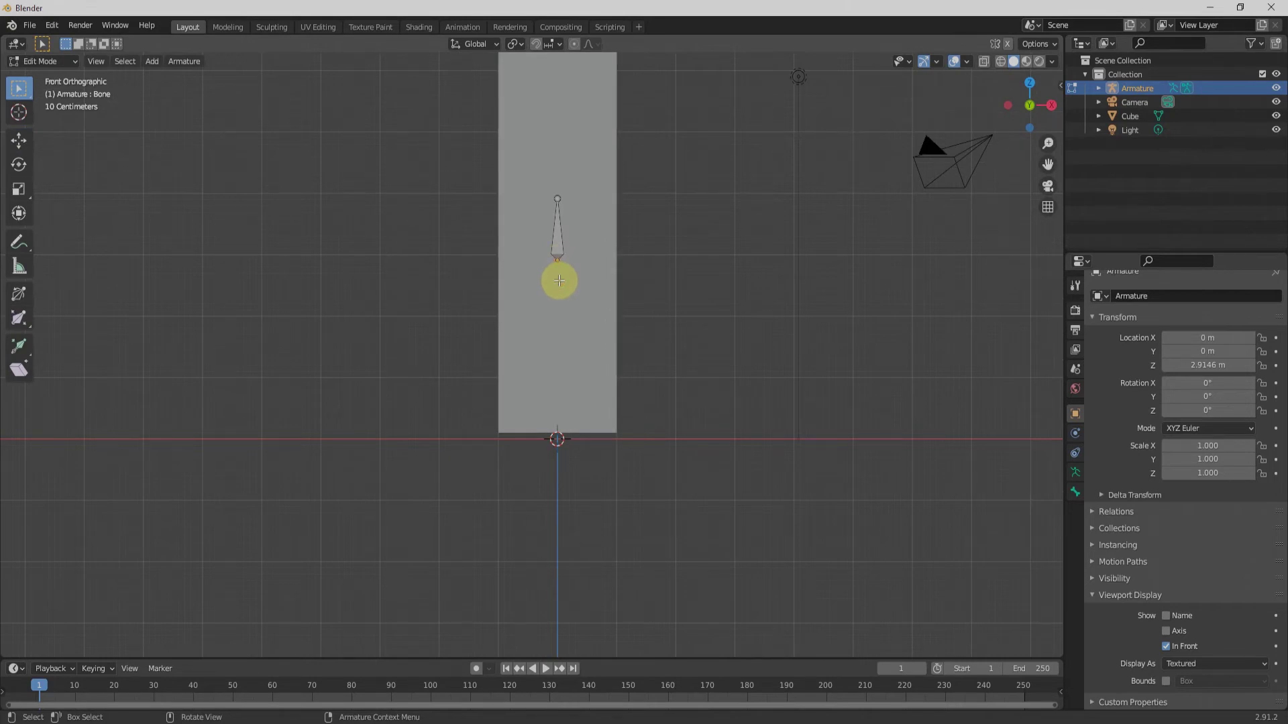
Extrude two new Z-locked bones from the first bone
{"action": "key", "text": "e"}
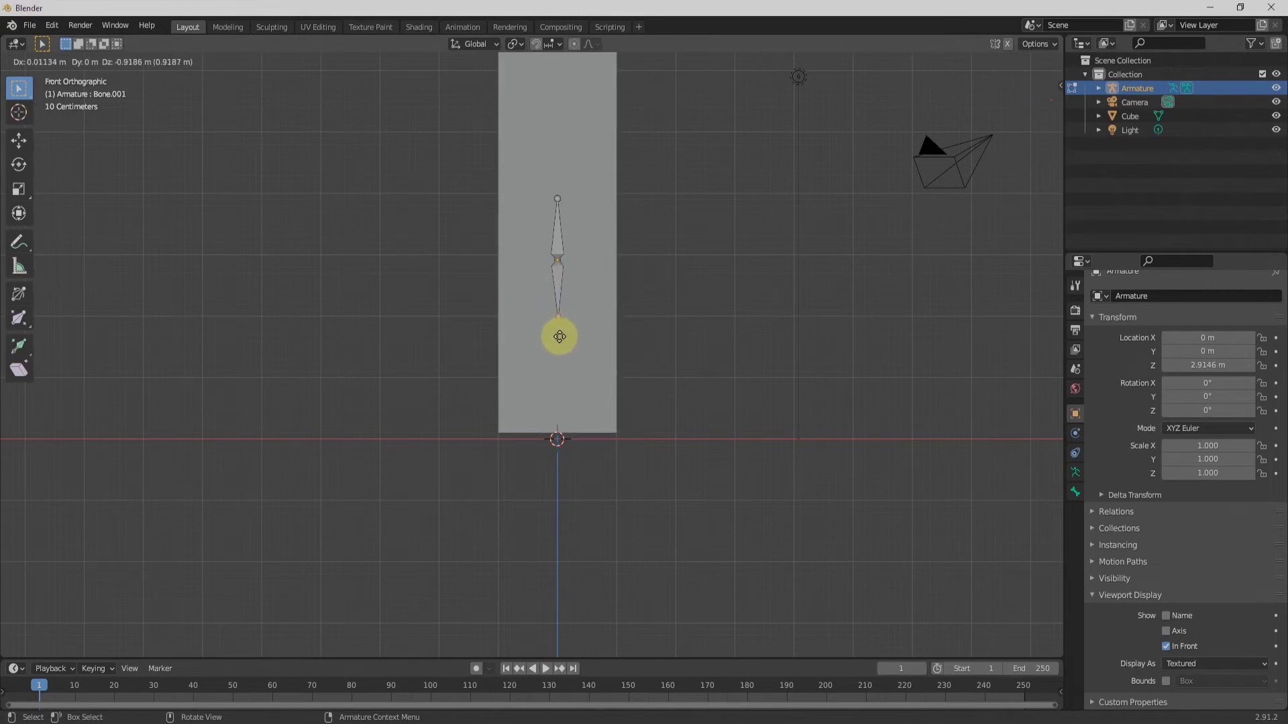
{"action": "key", "text": "z"}
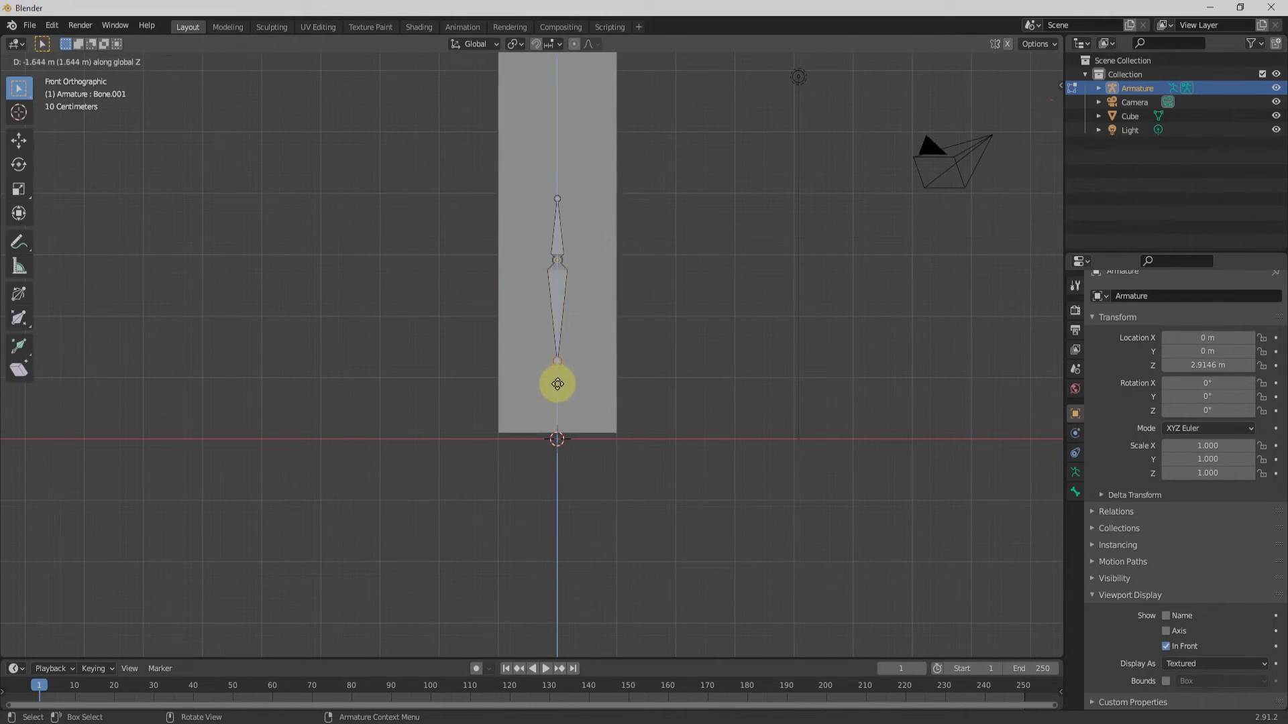
{"action": "left_click", "coordinate": [557, 381]}
{"action": "key", "text": "e"}
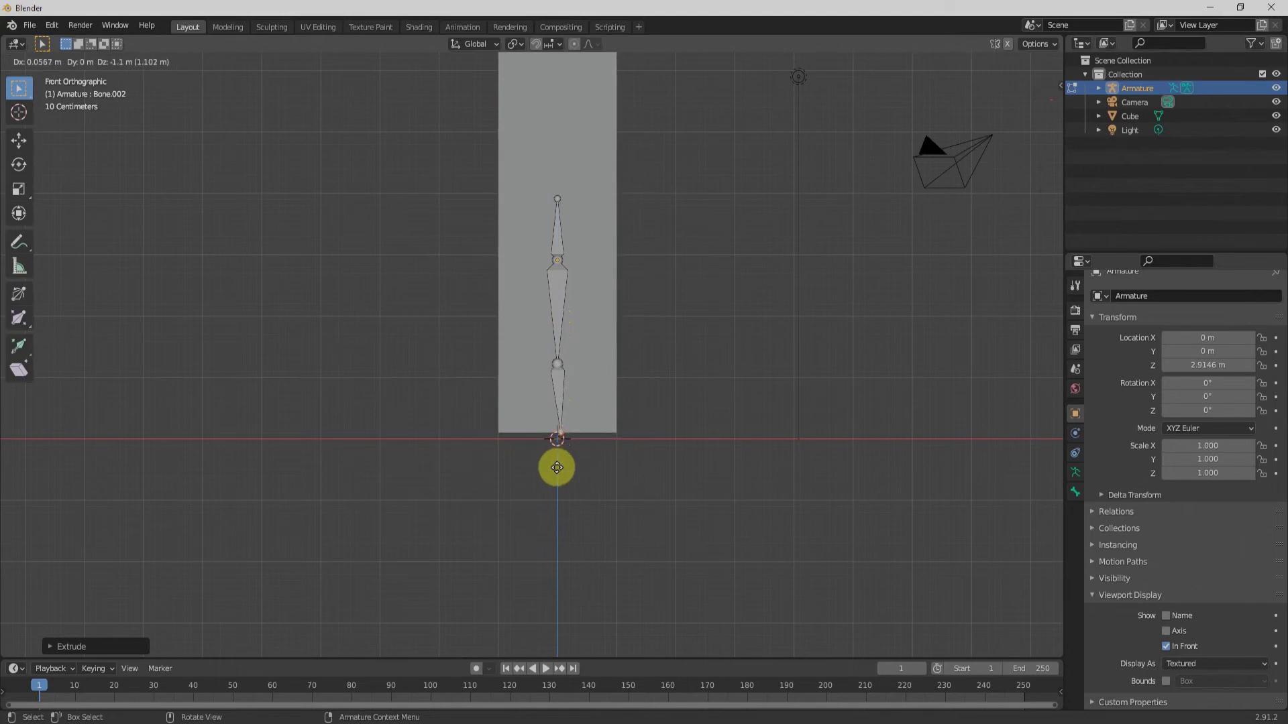
{"action": "key", "text": "z"}
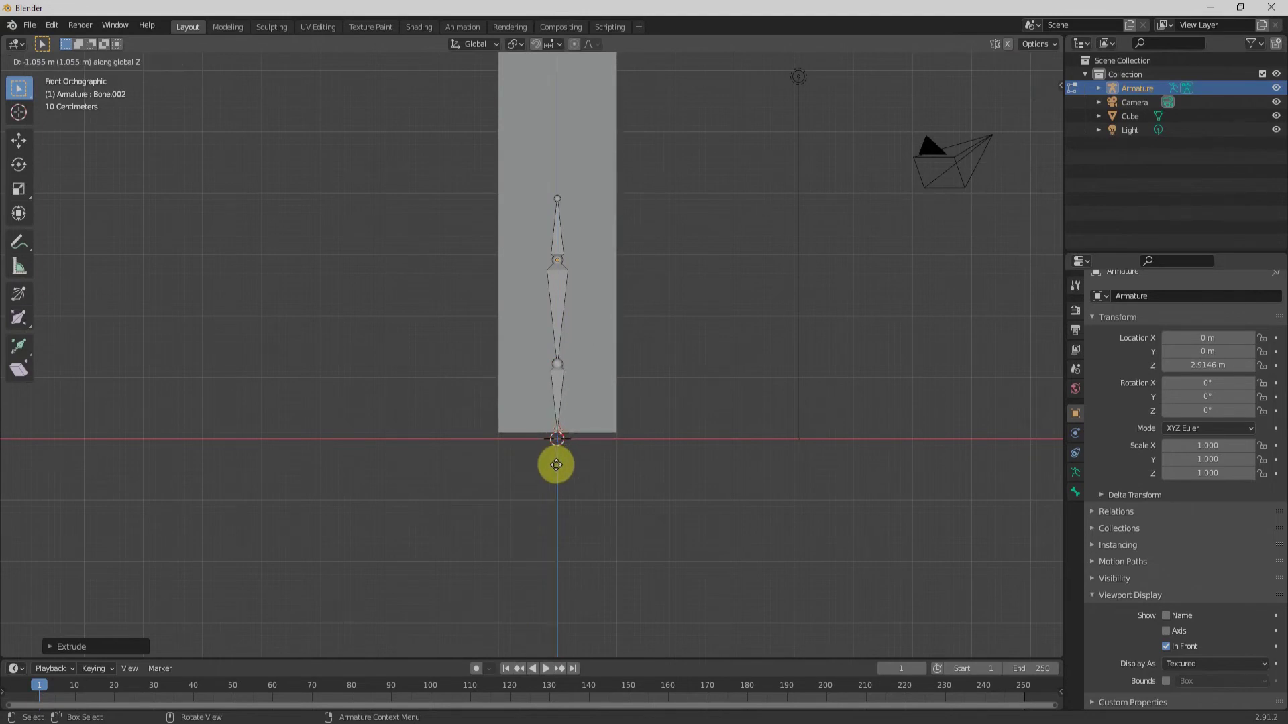
{"action": "left_click", "coordinate": [555, 469]}
{"action": "scroll", "coordinate": [704, 208], "scroll_direction": "down", "scroll_amount": 2}
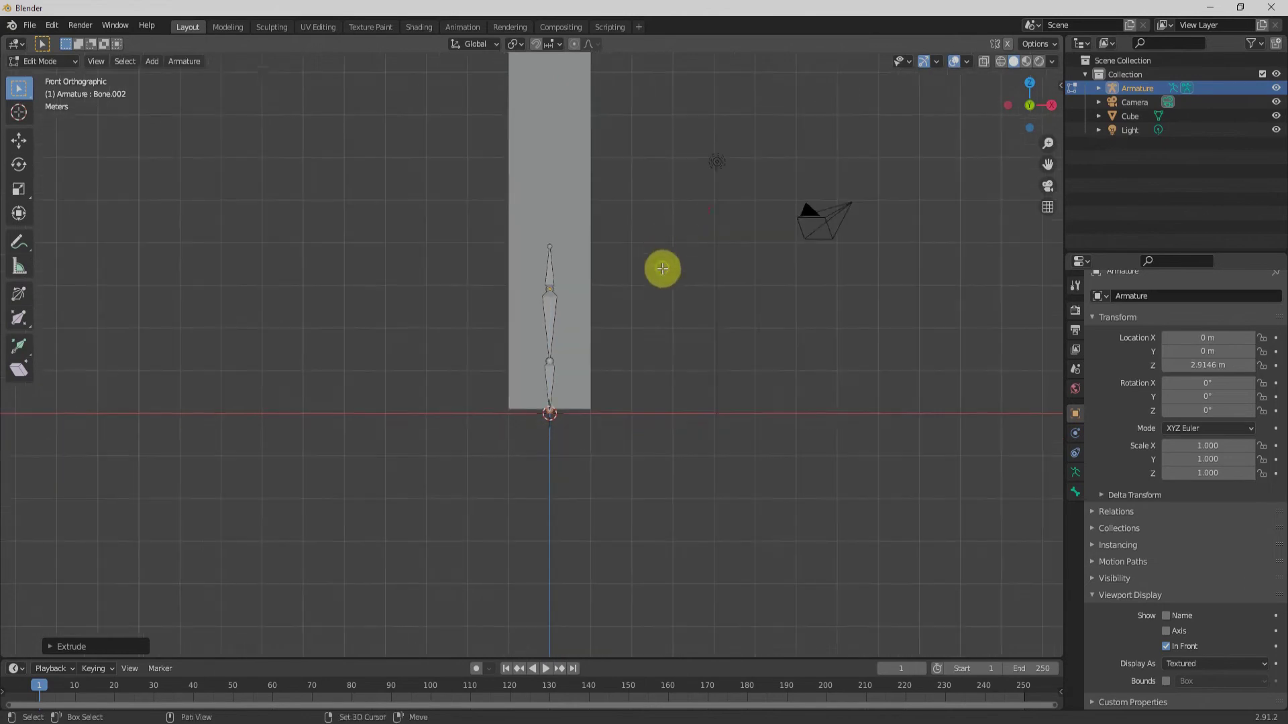
{"action": "middle_click_drag", "start_coordinate": [665, 270], "coordinate": [669, 402], "text": "shift"}
{"action": "scroll", "coordinate": [669, 403], "scroll_direction": "up", "scroll_amount": 1}
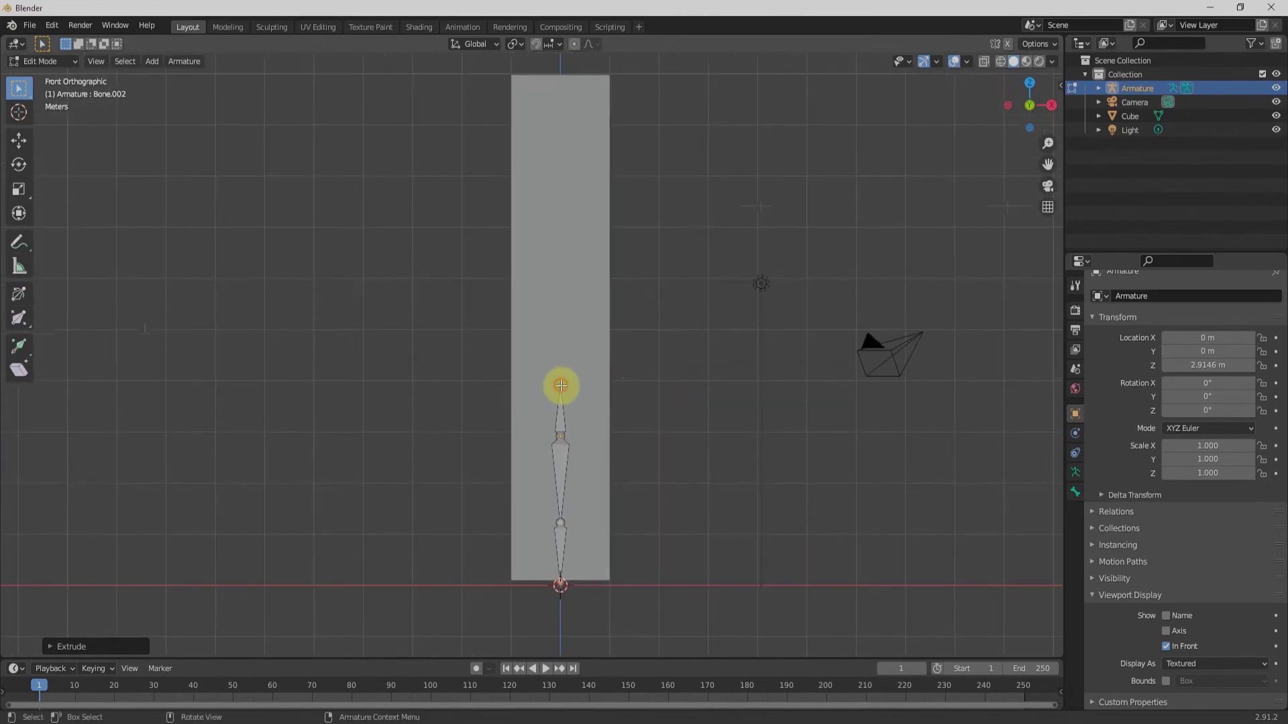
Extrude two more bones straight up from the top bone's tip
{"action": "left_click", "coordinate": [560, 384]}
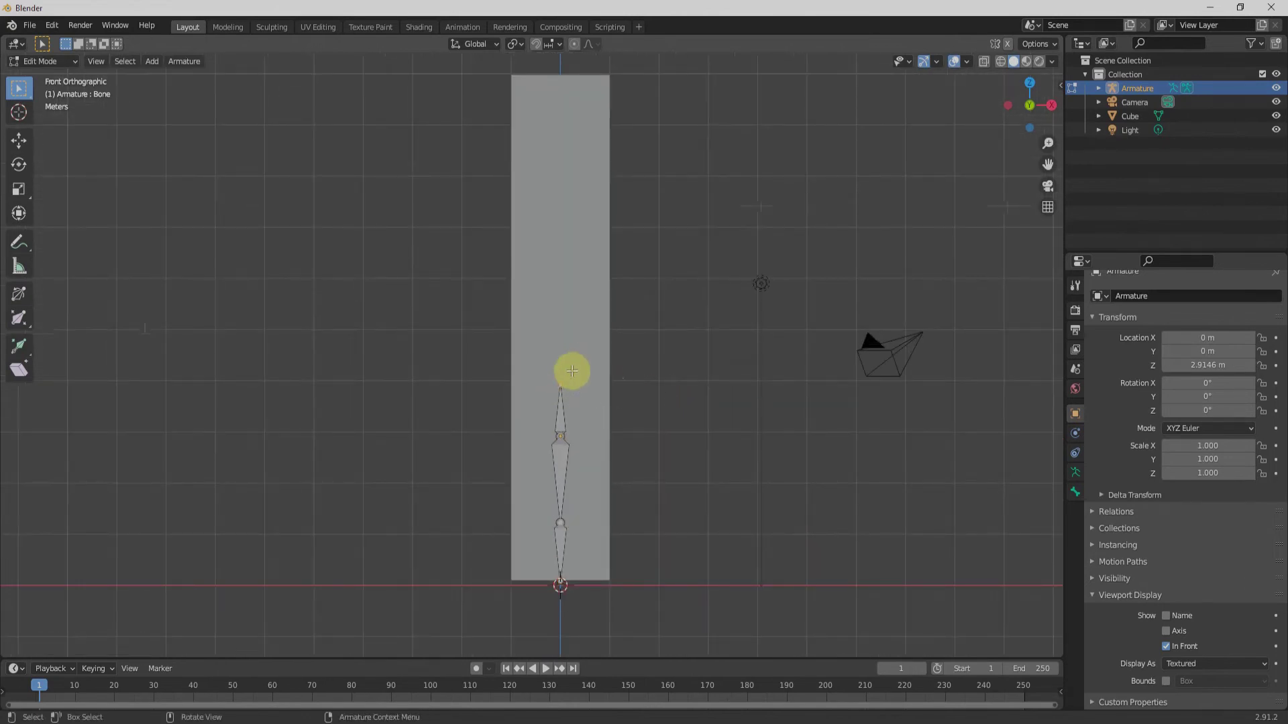
{"action": "key", "text": "e"}
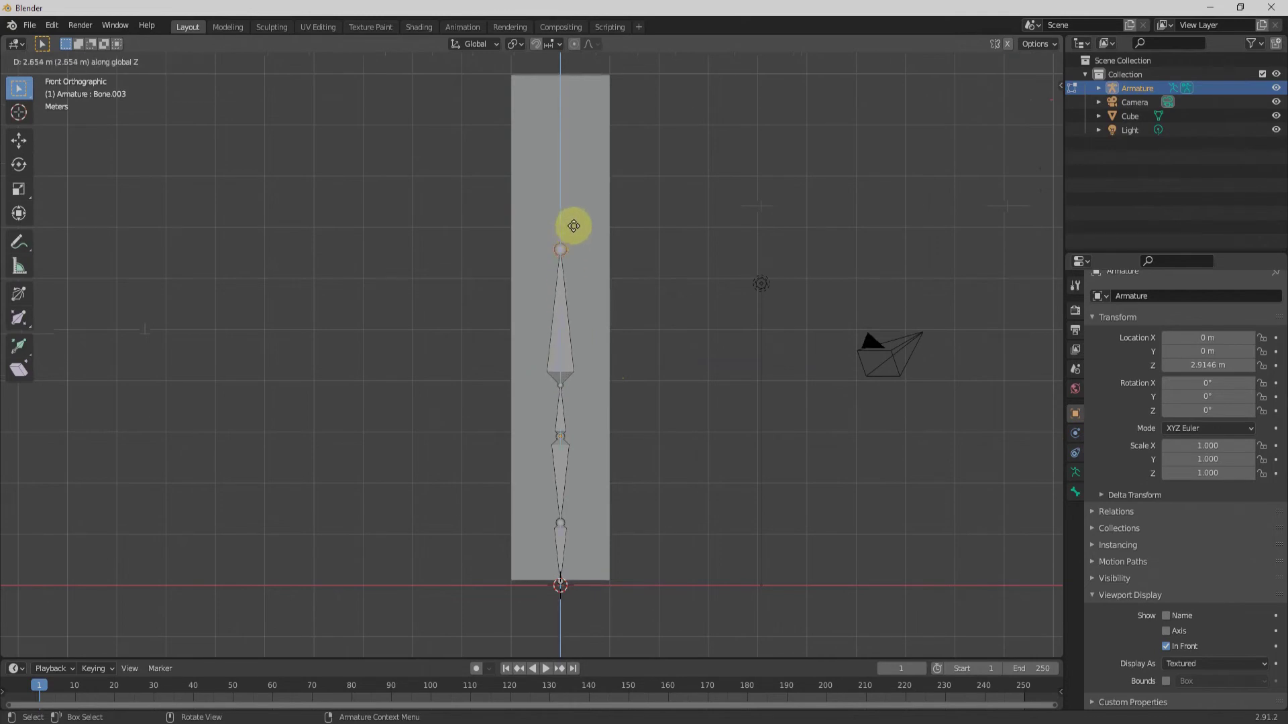
{"action": "left_click", "coordinate": [572, 226]}
{"action": "left_click", "coordinate": [562, 240]}
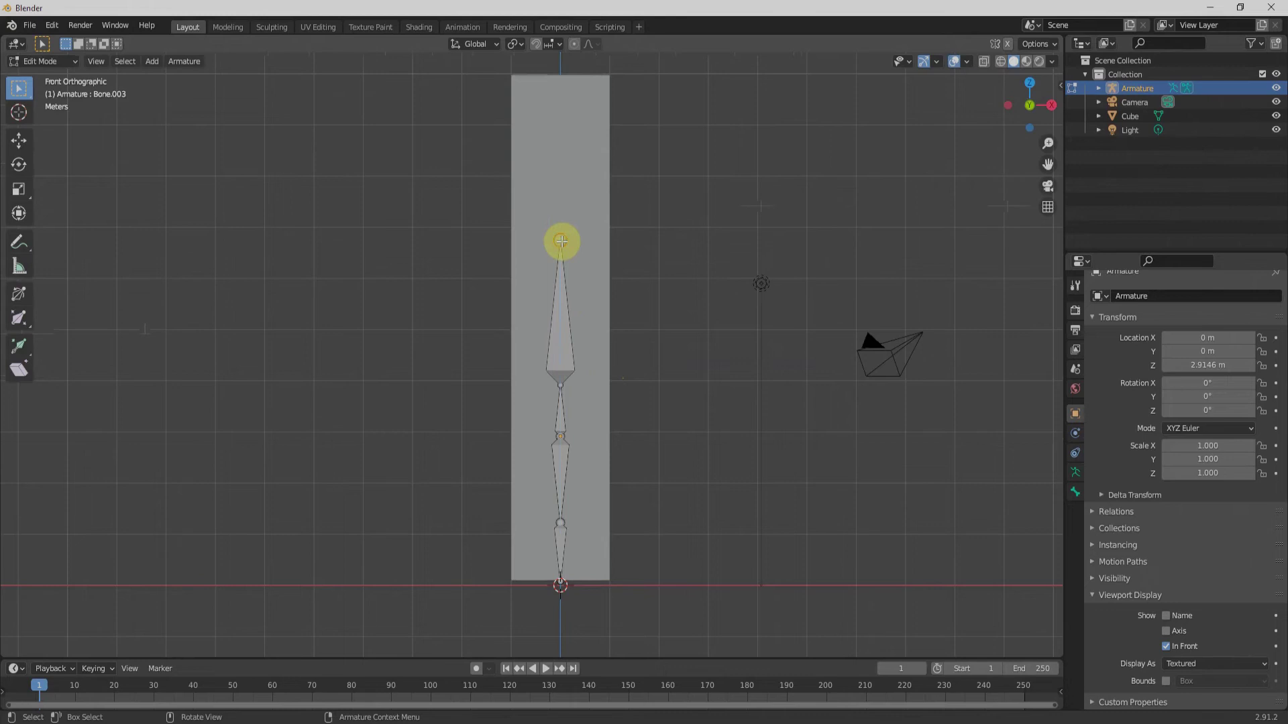
{"action": "key", "text": "e"}
{"action": "key", "text": "z"}
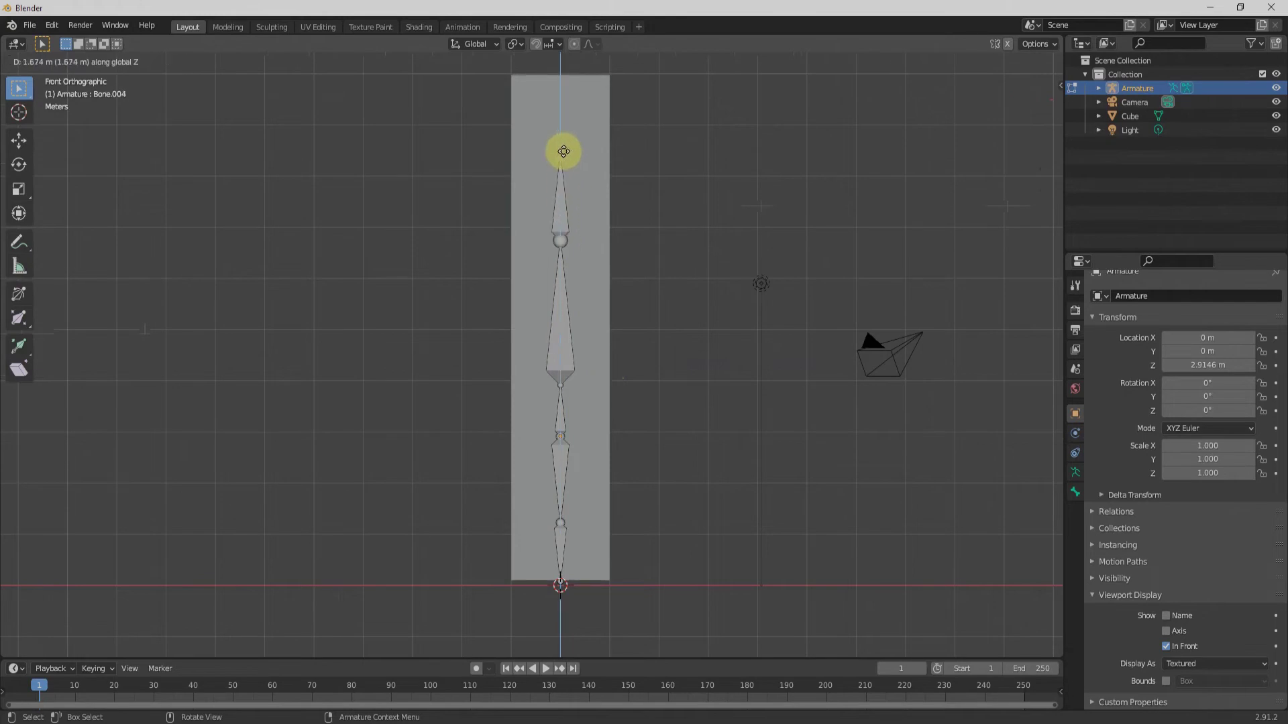
{"action": "left_click", "coordinate": [558, 158]}
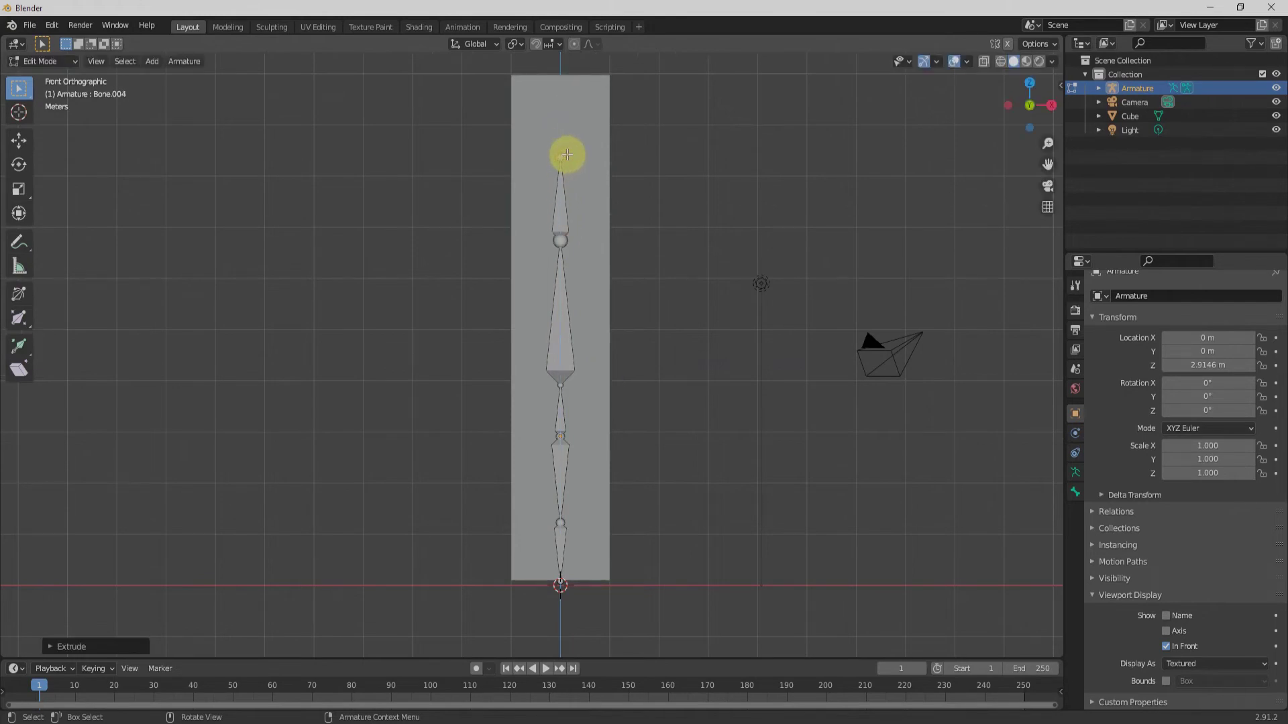
Extrude a final Z-locked bone to the cube's top and return to Object Mode
{"action": "key", "text": "e"}
{"action": "key", "text": "z"}
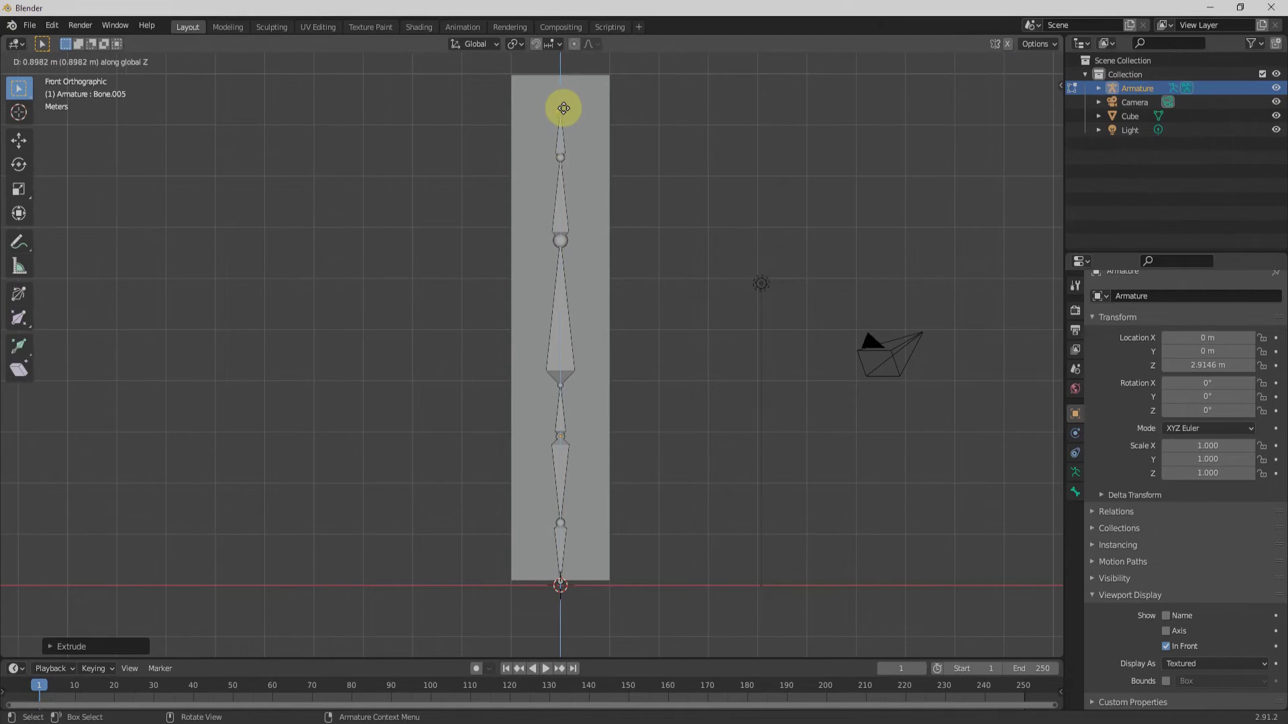
{"action": "left_click", "coordinate": [566, 69]}
{"action": "scroll", "coordinate": [612, 179], "scroll_direction": "down", "scroll_amount": 3}
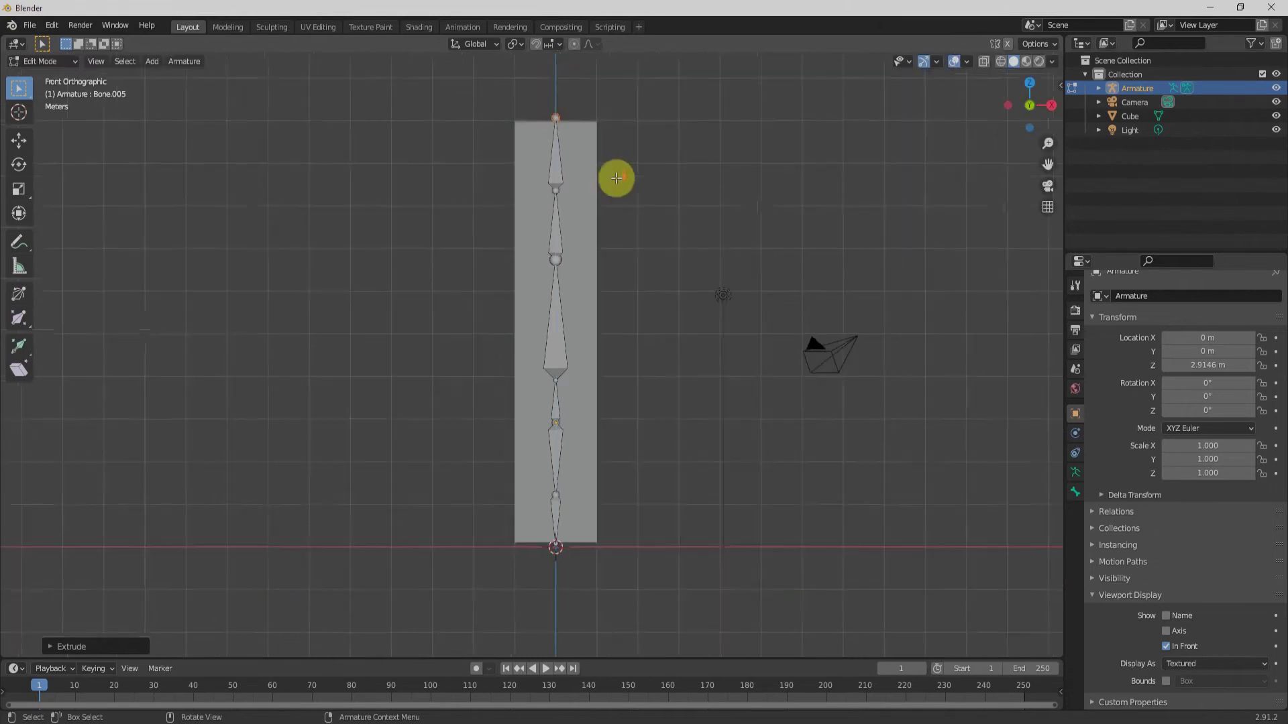
{"action": "key", "text": "Tab"}
{"action": "middle_click_drag", "start_coordinate": [604, 246], "coordinate": [587, 319]}
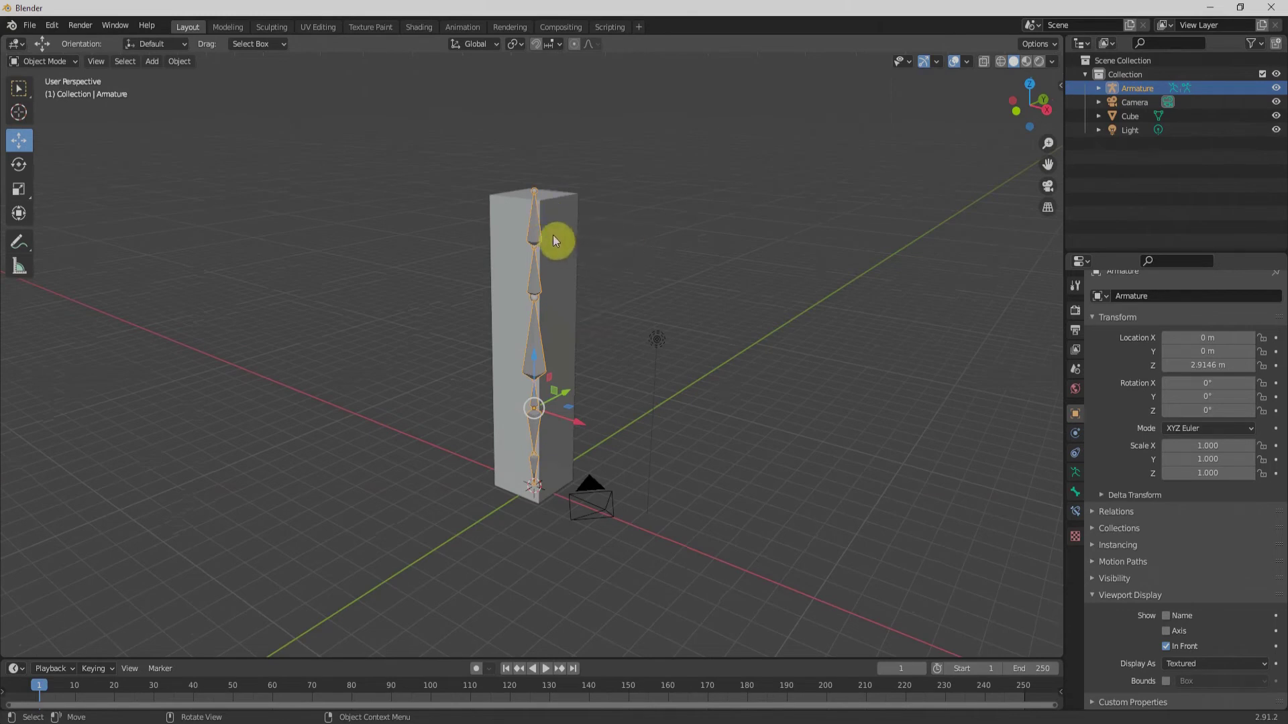
Parent the tall cube to the armature with automatic weights
{"action": "left_click", "coordinate": [532, 231]}
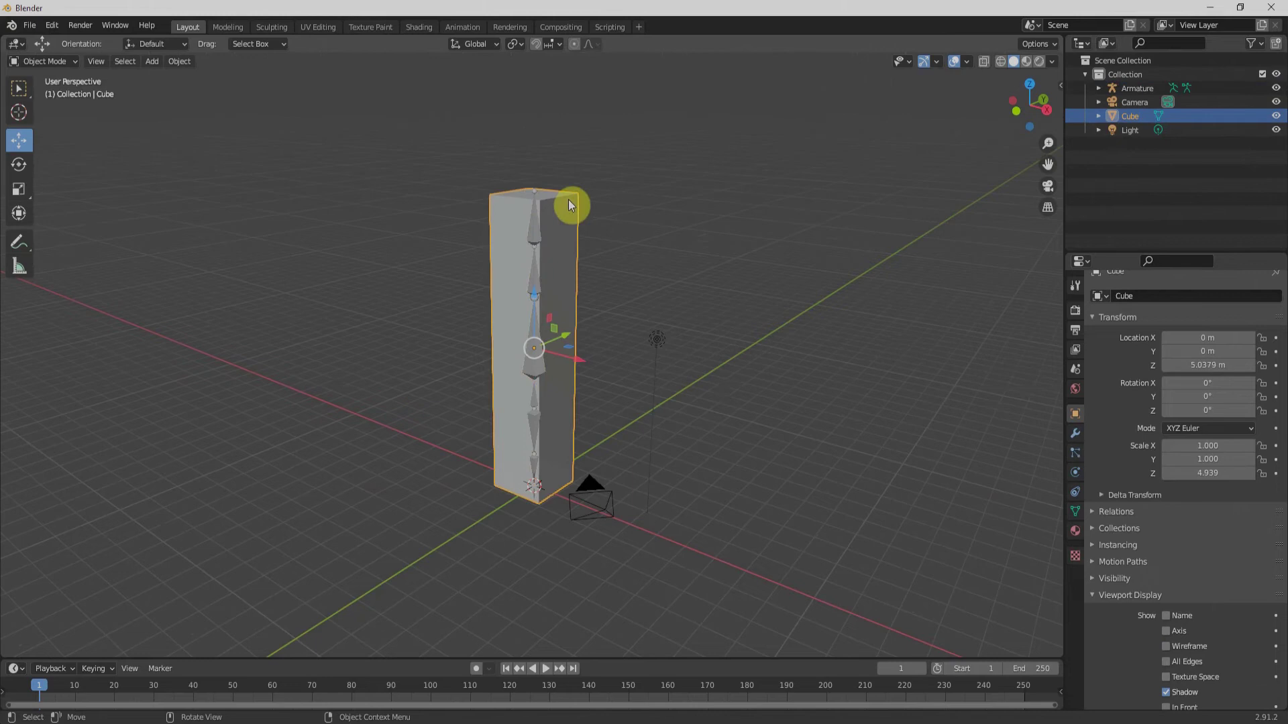
{"action": "left_click", "coordinate": [530, 234], "text": "shift"}
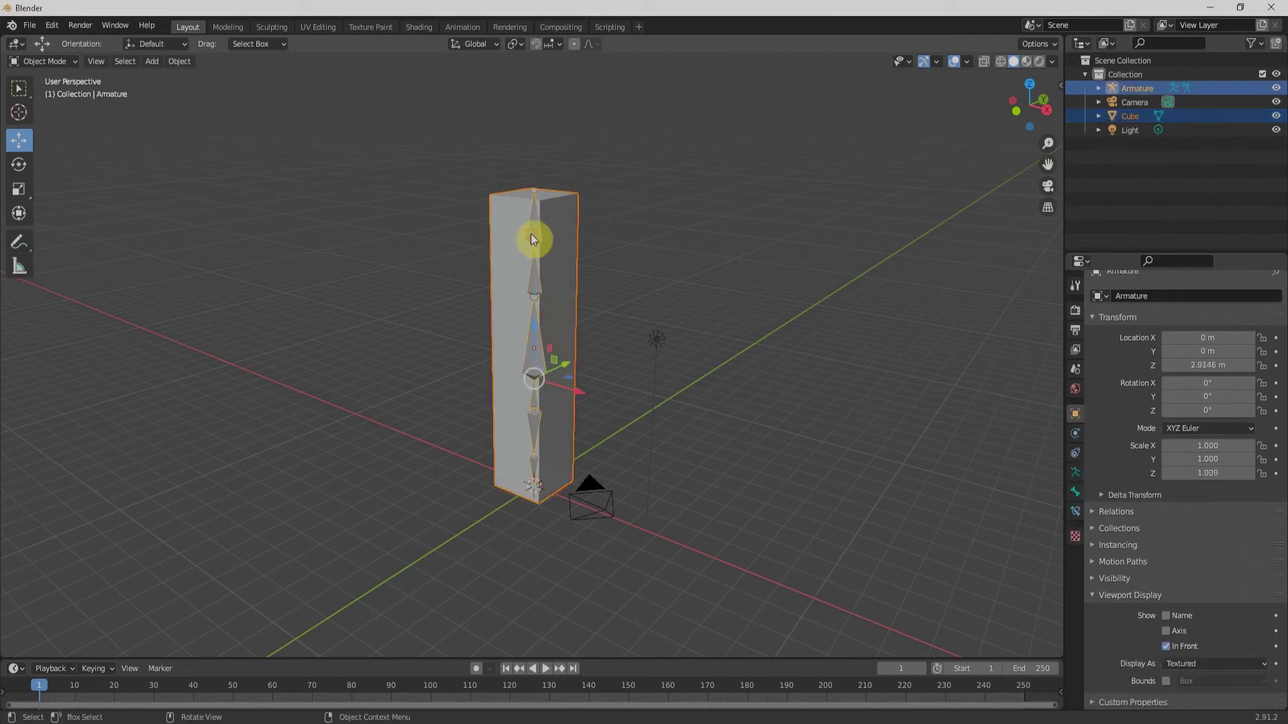
{"action": "key", "text": "ctrl+p"}
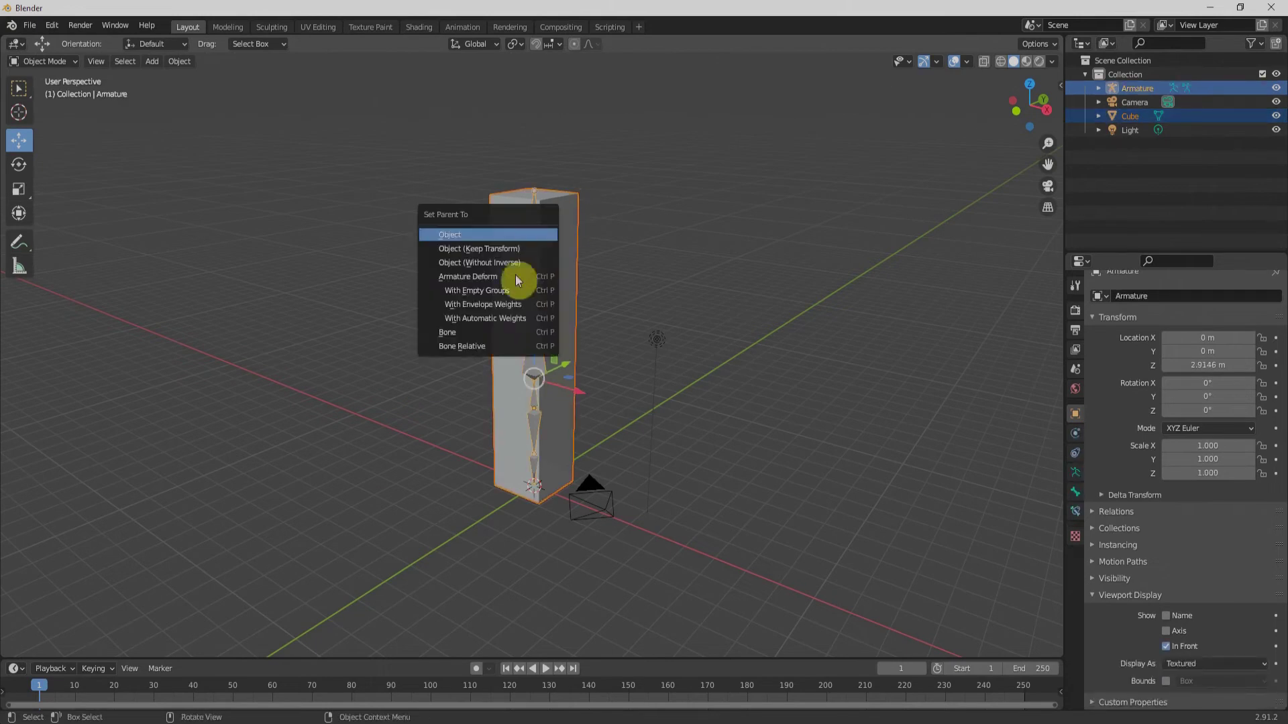
{"action": "left_click", "coordinate": [496, 317]}
Inspect the cube's weights in Weight Paint mode, then return to Object Mode
{"action": "left_click", "coordinate": [496, 322]}
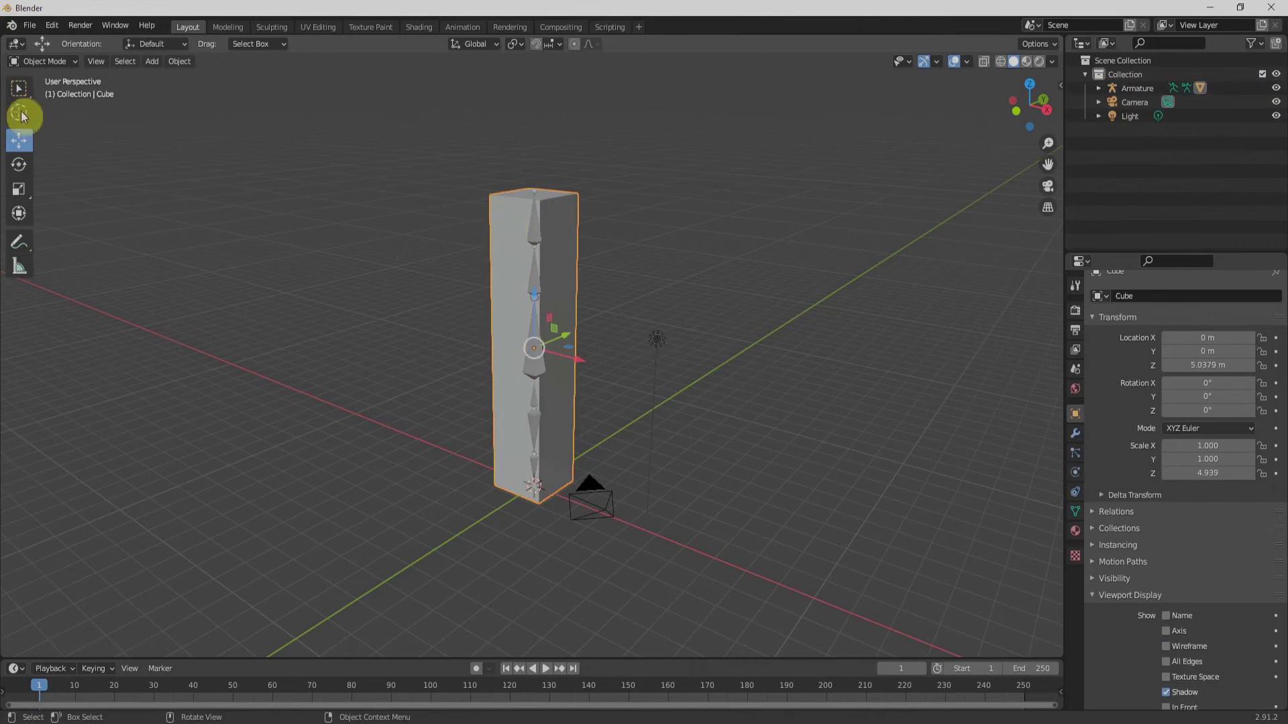
{"action": "left_click", "coordinate": [39, 62]}
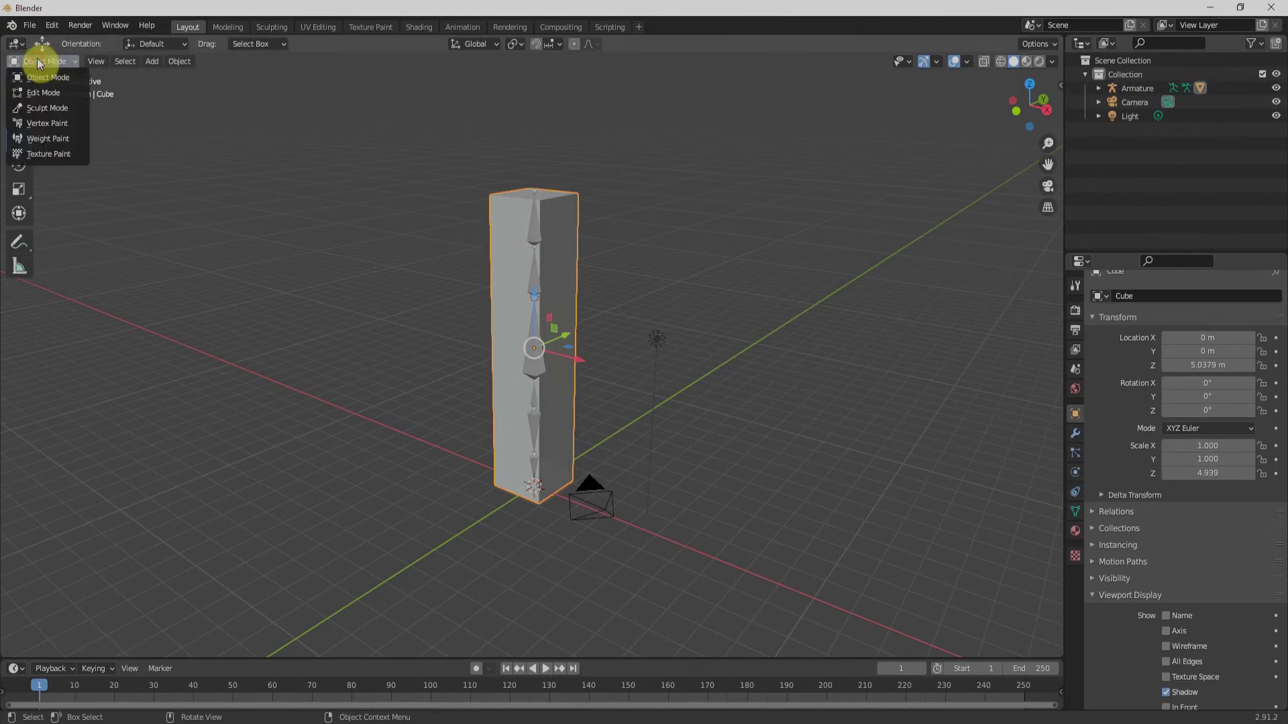
{"action": "left_click", "coordinate": [59, 140]}
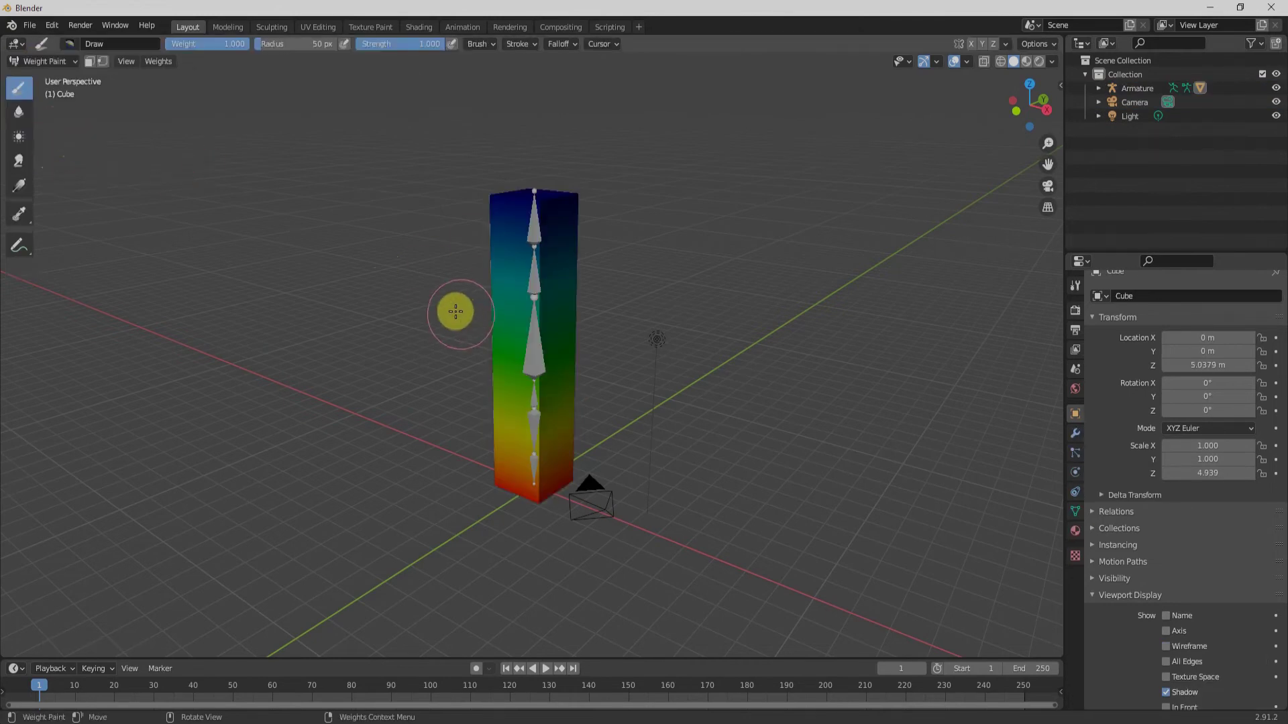
{"action": "mouse_move", "coordinate": [392, 443]}
{"action": "middle_mouse_down"}
{"action": "mouse_move", "coordinate": [324, 446]}
{"action": "mouse_move", "coordinate": [368, 434]}
{"action": "mouse_move", "coordinate": [357, 414]}
{"action": "middle_mouse_up"}
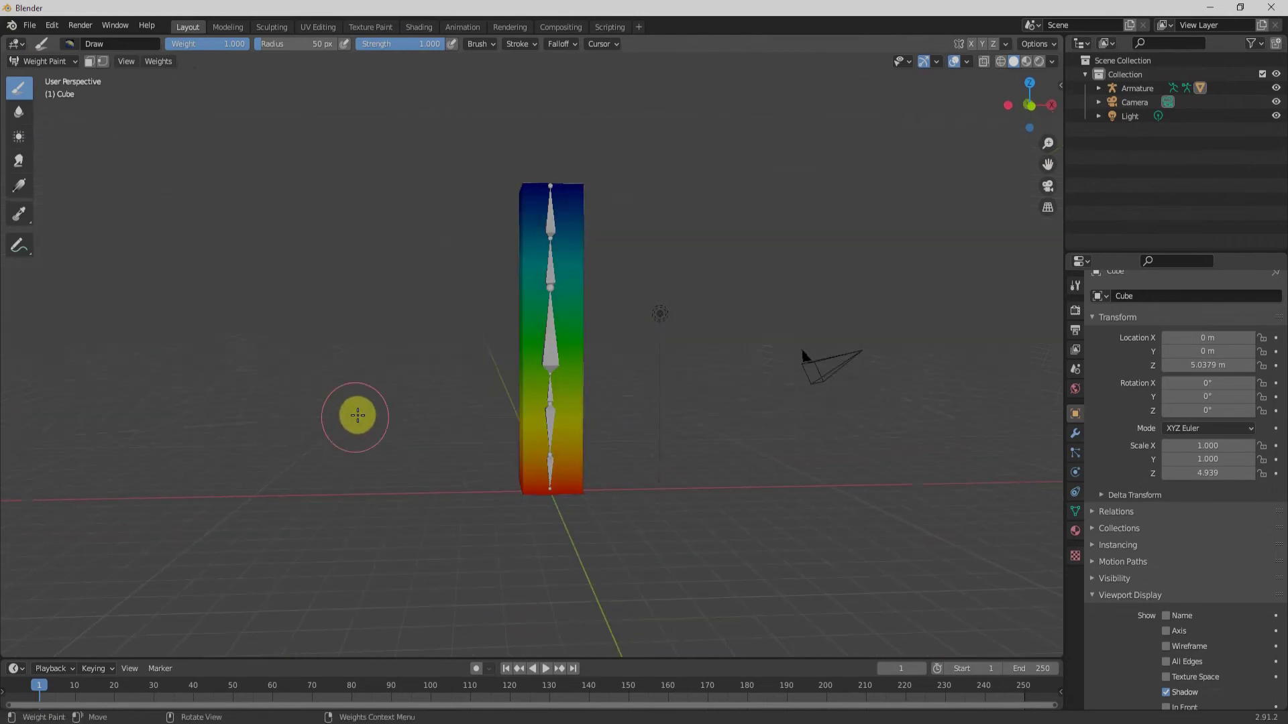
{"action": "left_click", "coordinate": [38, 62]}
{"action": "left_click", "coordinate": [33, 86]}
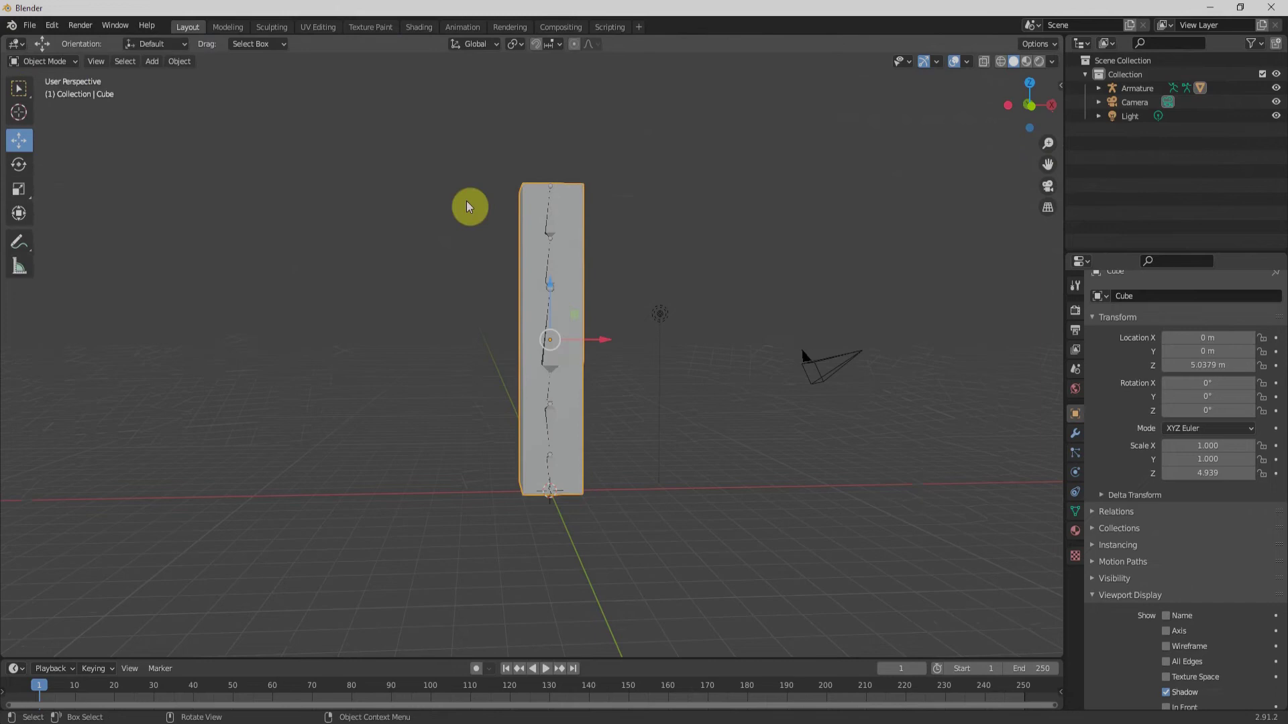
{"action": "left_click", "coordinate": [553, 232]}
{"action": "left_click", "coordinate": [50, 61]}
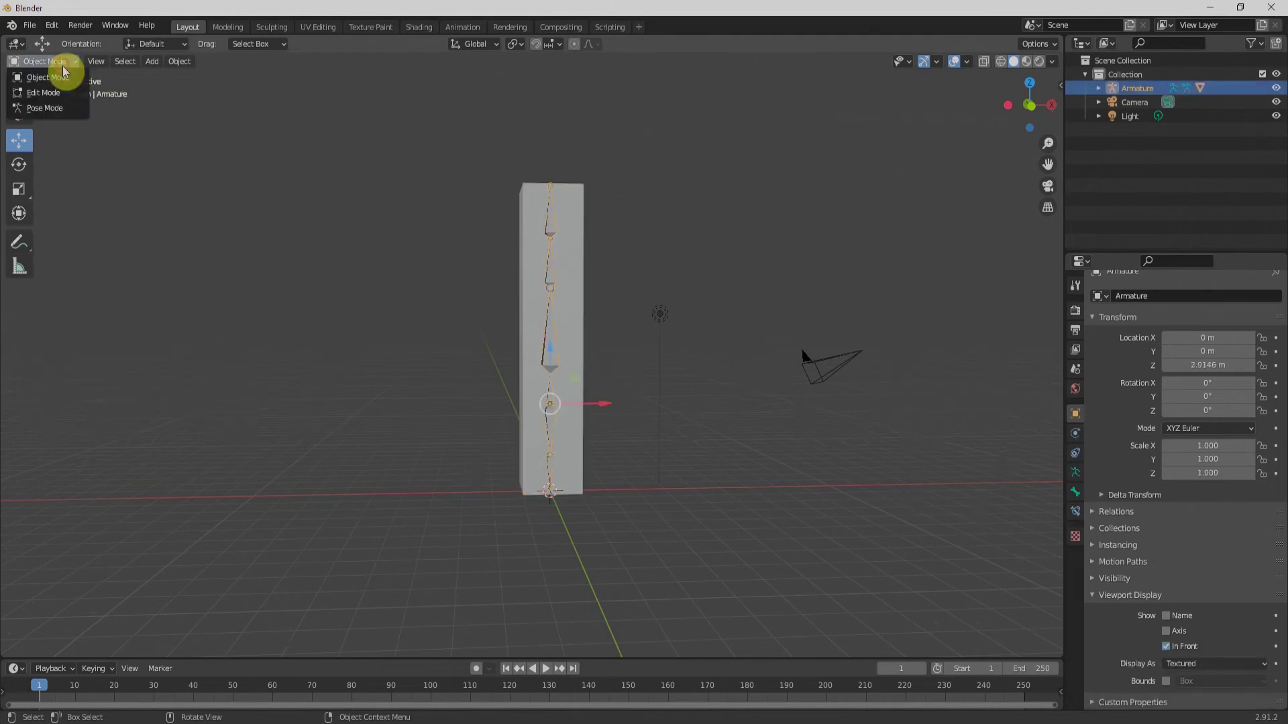
{"action": "left_click", "coordinate": [56, 109]}
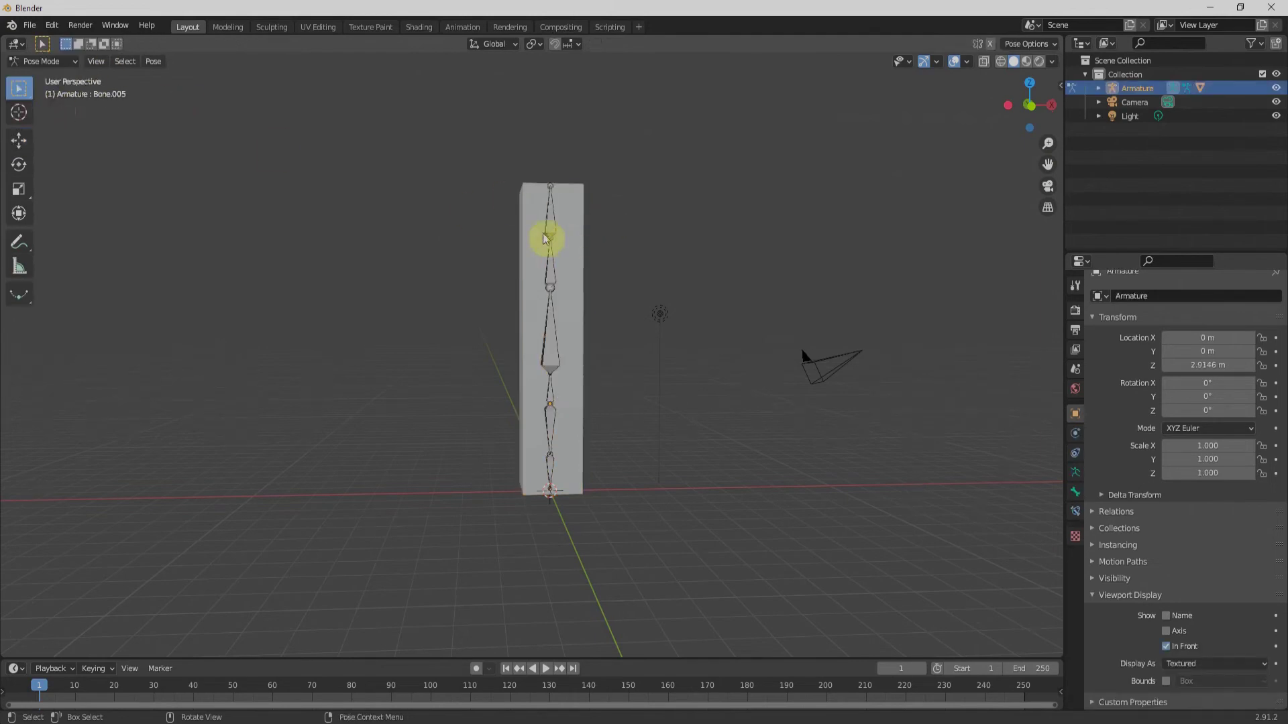
{"action": "left_click", "coordinate": [547, 216]}
{"action": "key", "text": "bracketleft"}
{"action": "key", "text": "r"}
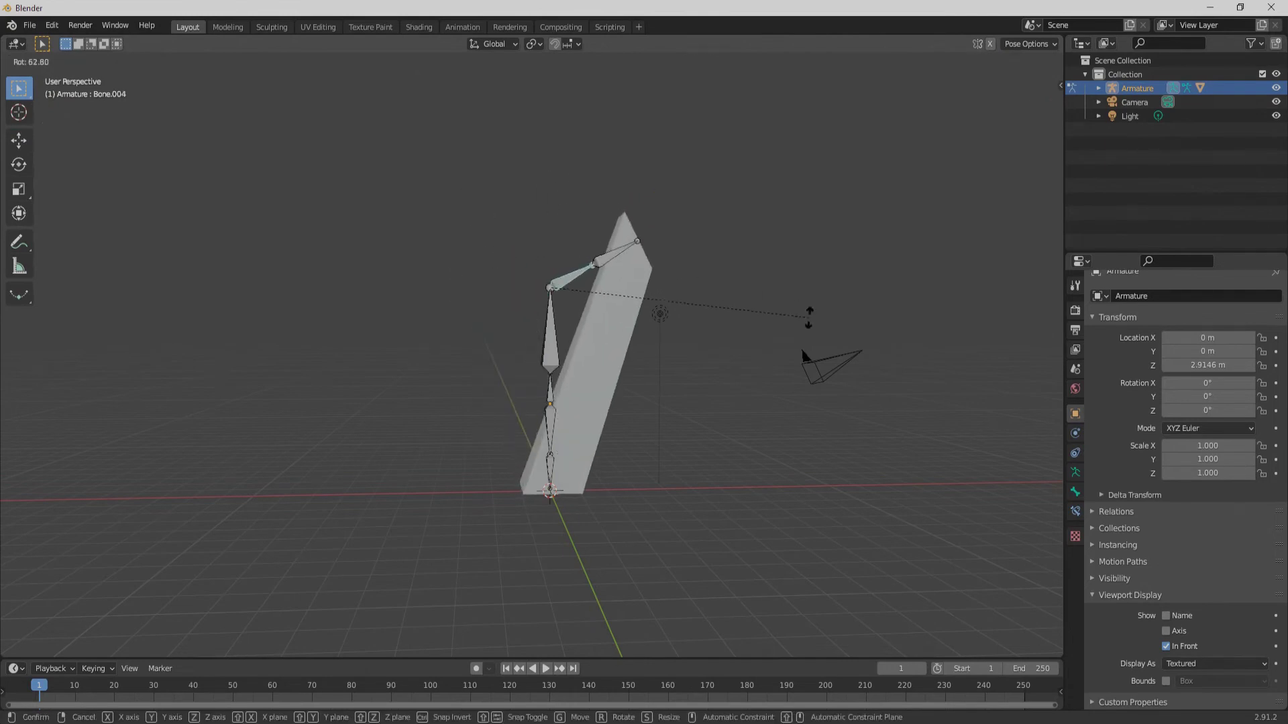
{"action": "right_click", "coordinate": [669, 219]}
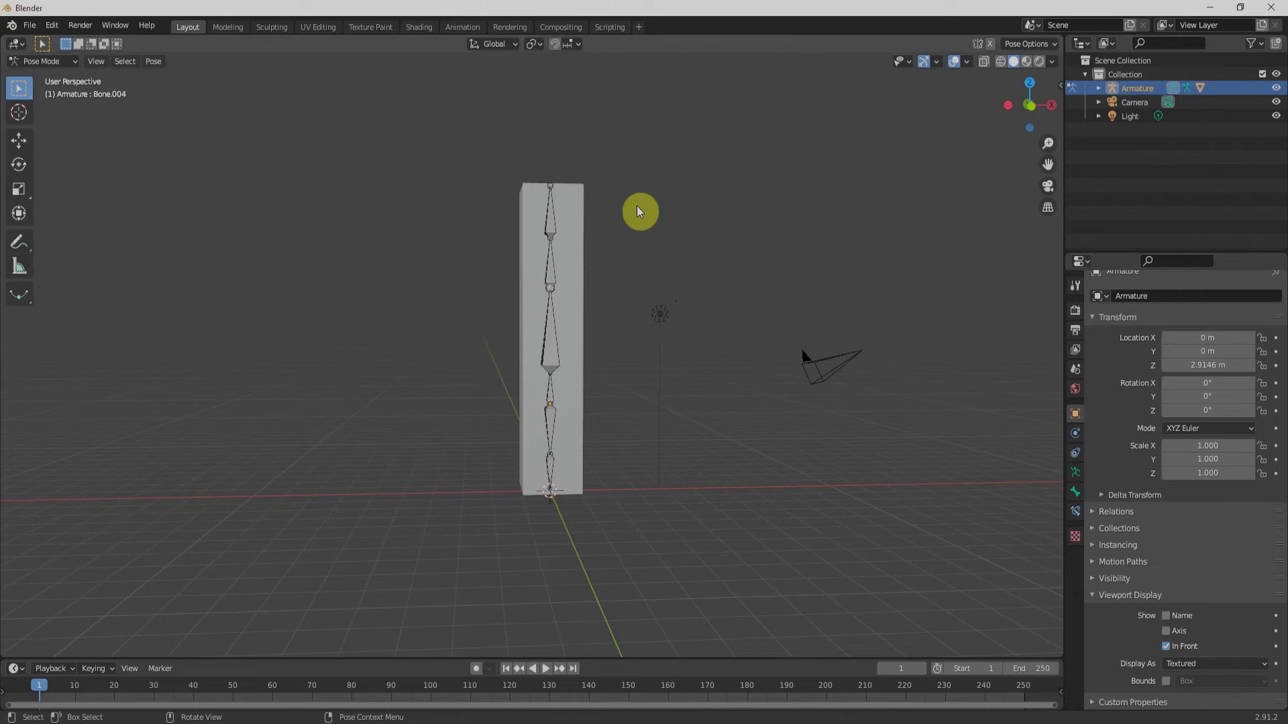
{"action": "left_click", "coordinate": [41, 61]}
Add 13 centred horizontal loop cuts across the tall body cube in Edit Mode
{"action": "left_click", "coordinate": [52, 78]}
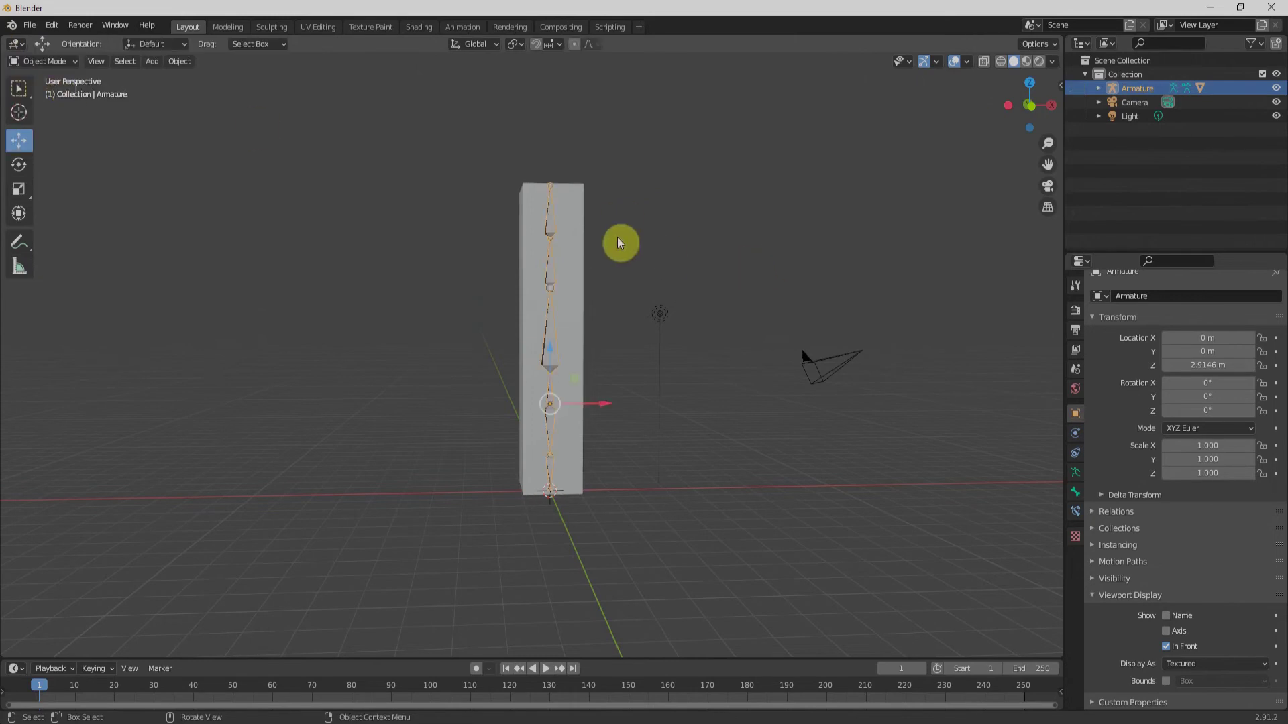
{"action": "left_click", "coordinate": [588, 224]}
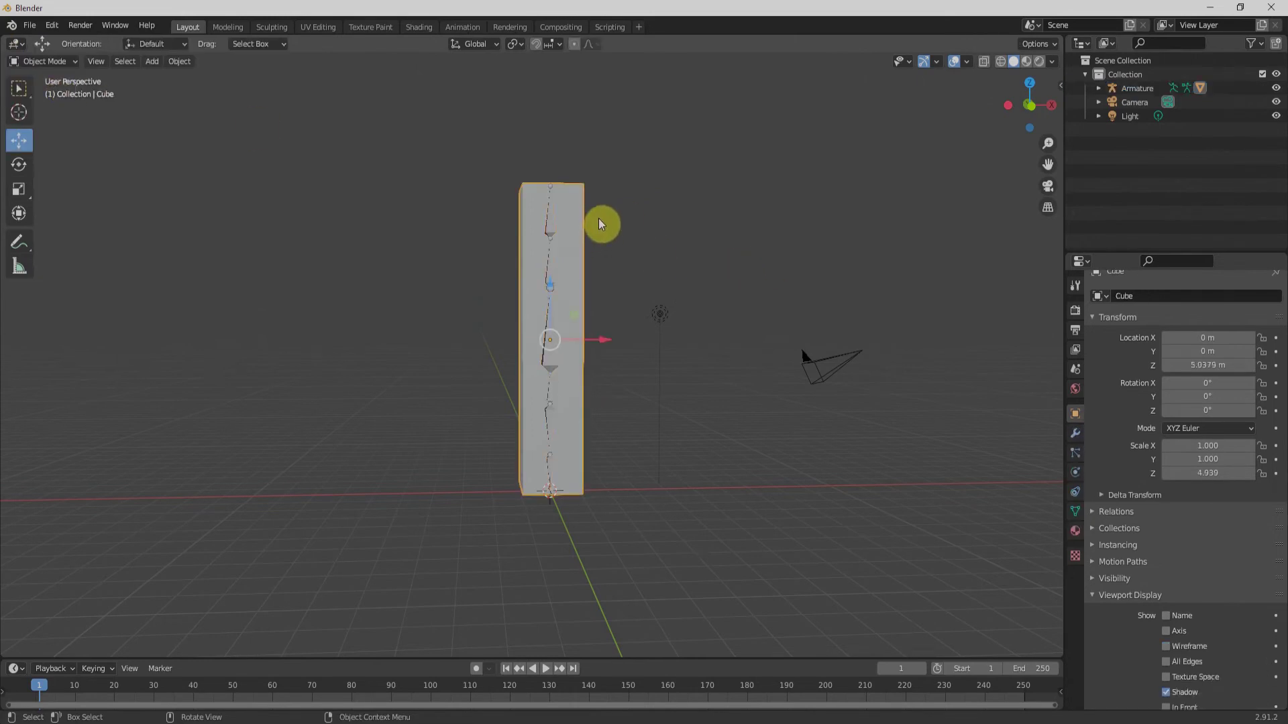
{"action": "key", "text": "Tab"}
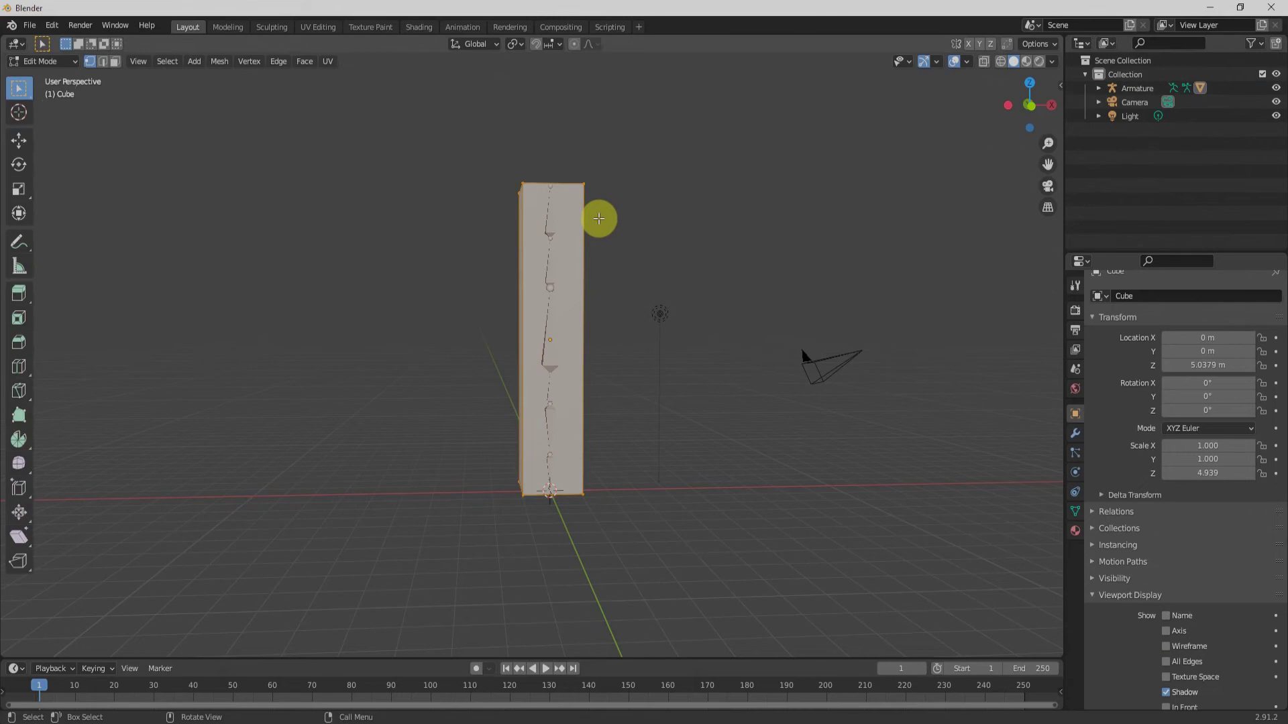
{"action": "key", "text": "ctrl+r"}
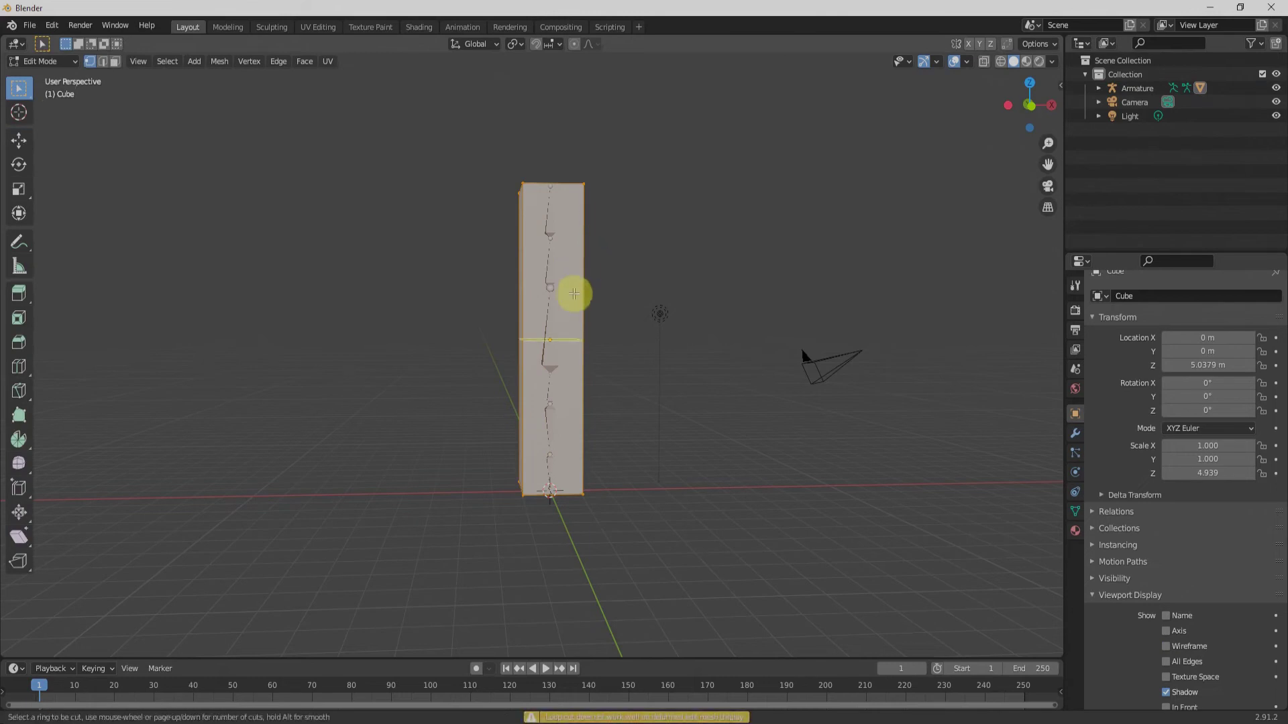
{"action": "scroll", "coordinate": [573, 295], "scroll_direction": "up", "scroll_amount": 2}
{"action": "scroll", "coordinate": [574, 296], "scroll_direction": "up", "scroll_amount": 6}
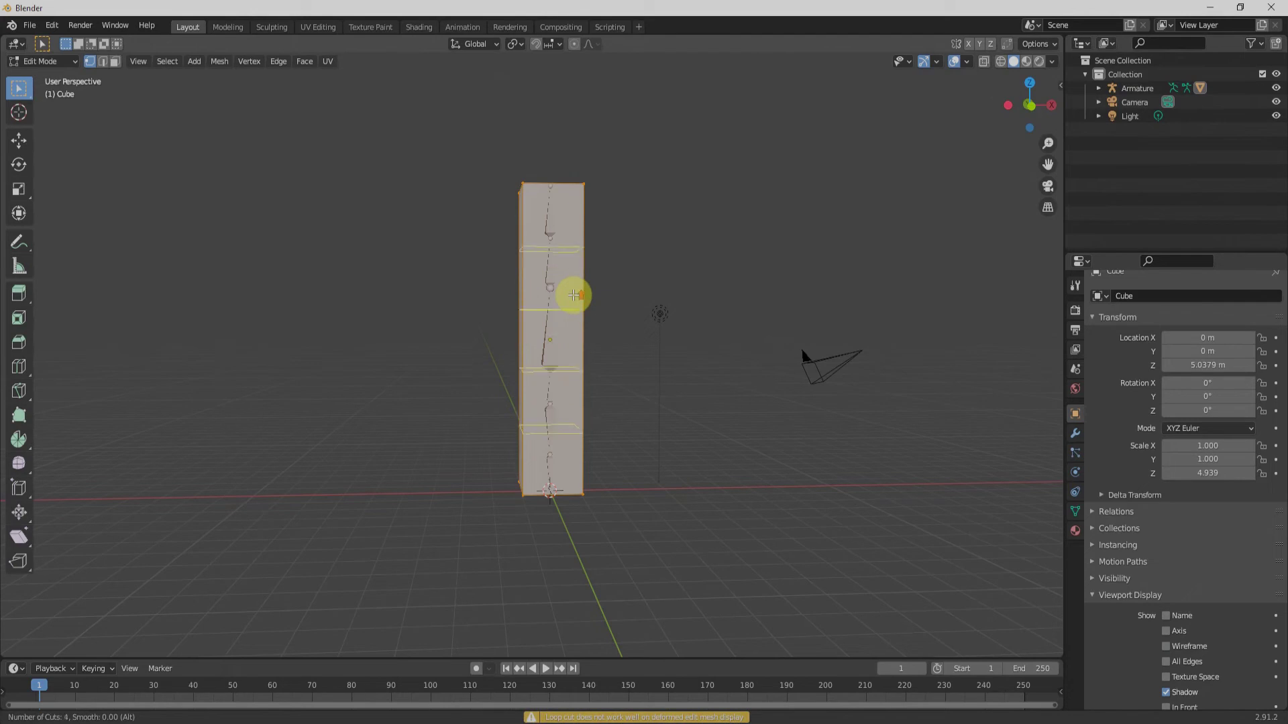
{"action": "scroll", "coordinate": [574, 296], "scroll_direction": "up", "scroll_amount": 4}
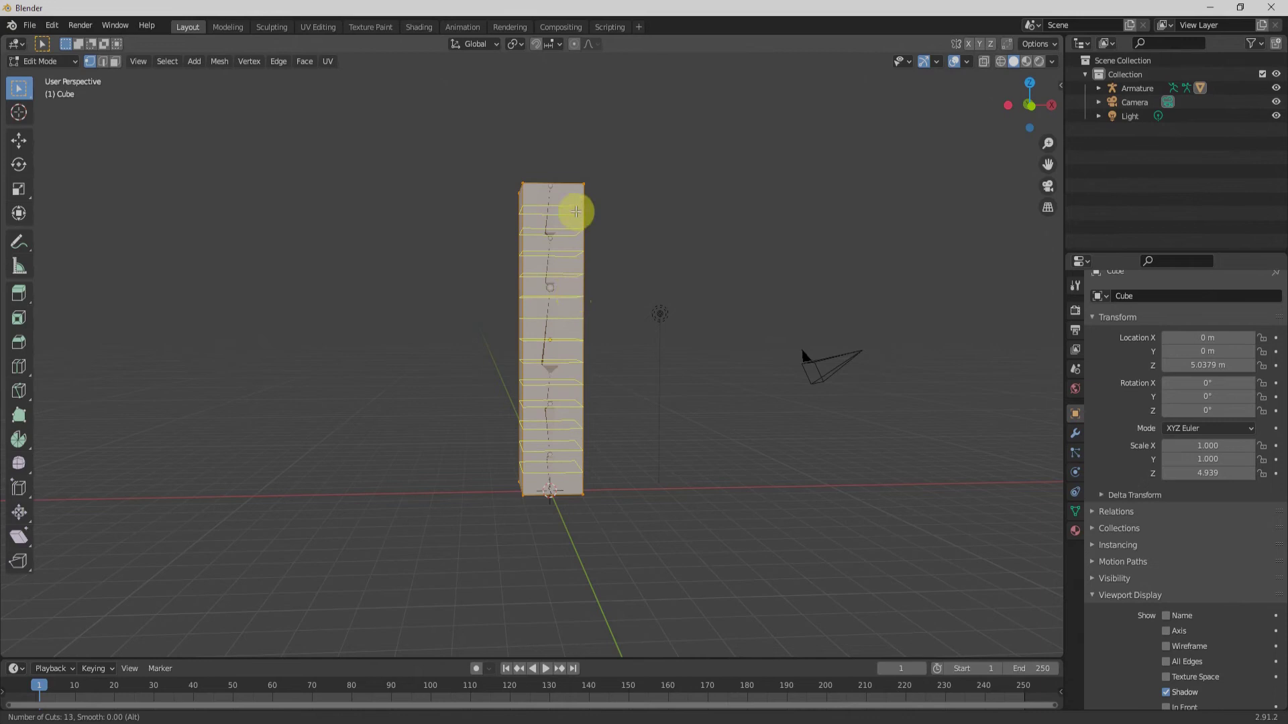
{"action": "left_click", "coordinate": [579, 307]}
{"action": "right_click", "coordinate": [630, 233]}
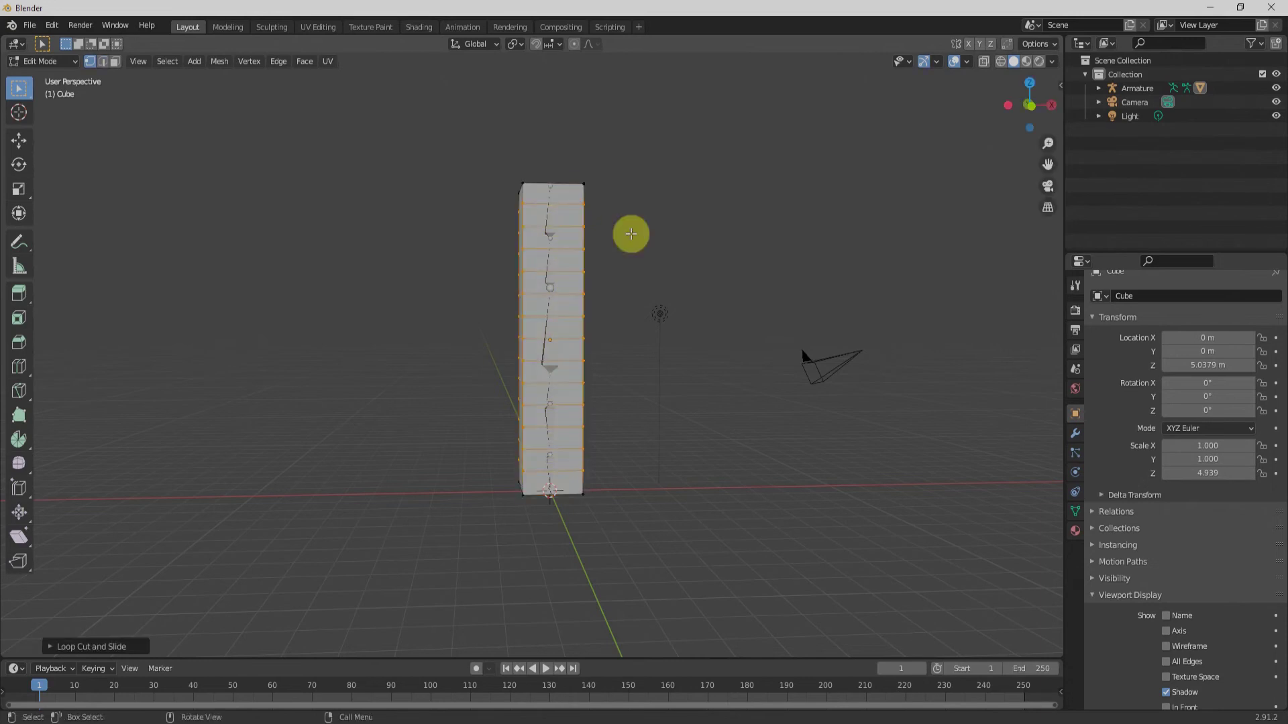
Parent the loop-cut body cube to the armature with automatic weights
{"action": "key", "text": "Tab"}
{"action": "left_click", "coordinate": [573, 201]}
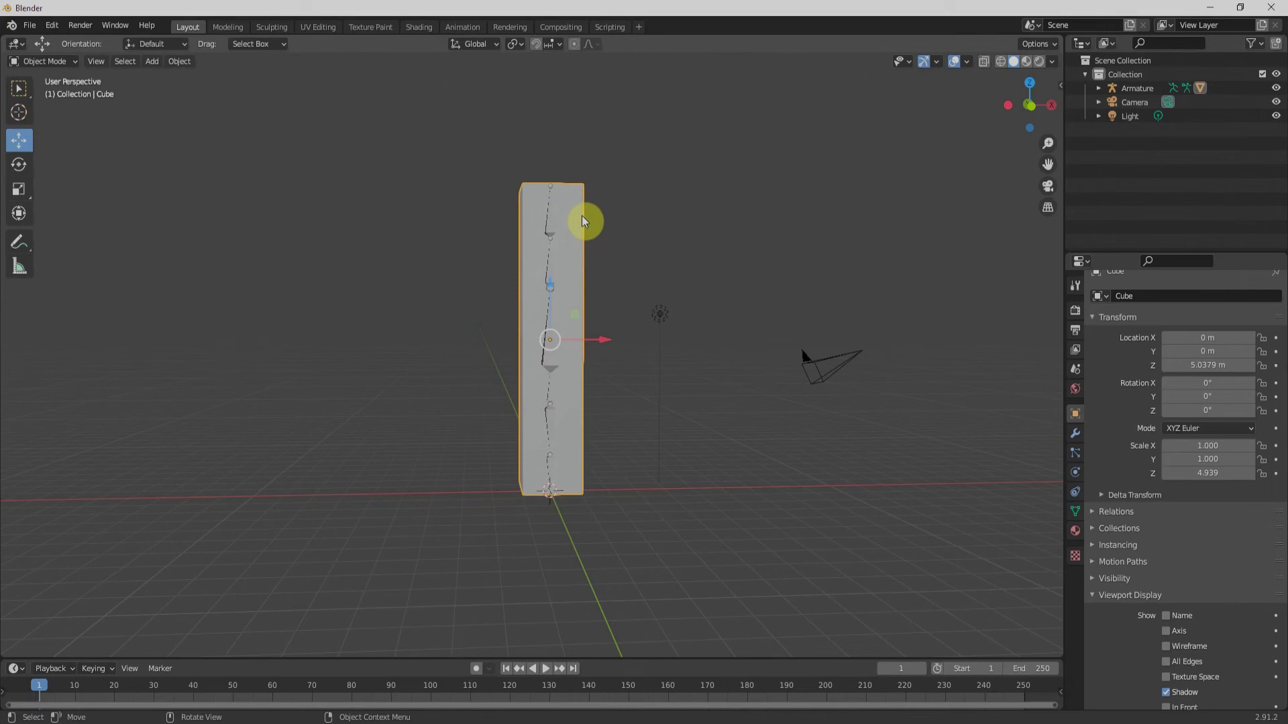
{"action": "left_click", "coordinate": [579, 203]}
{"action": "left_click", "coordinate": [552, 219], "text": "shift"}
{"action": "key", "text": "ctrl+p"}
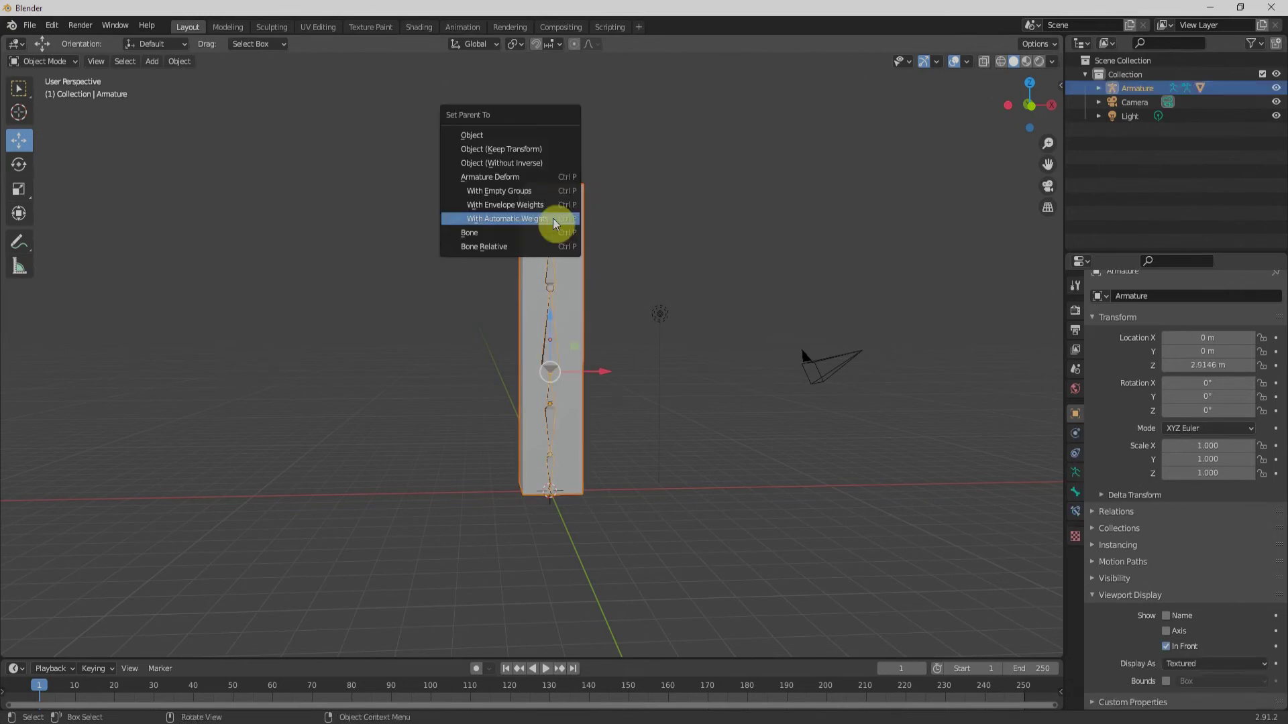
{"action": "left_click", "coordinate": [554, 219]}
{"action": "left_click", "coordinate": [555, 220]}
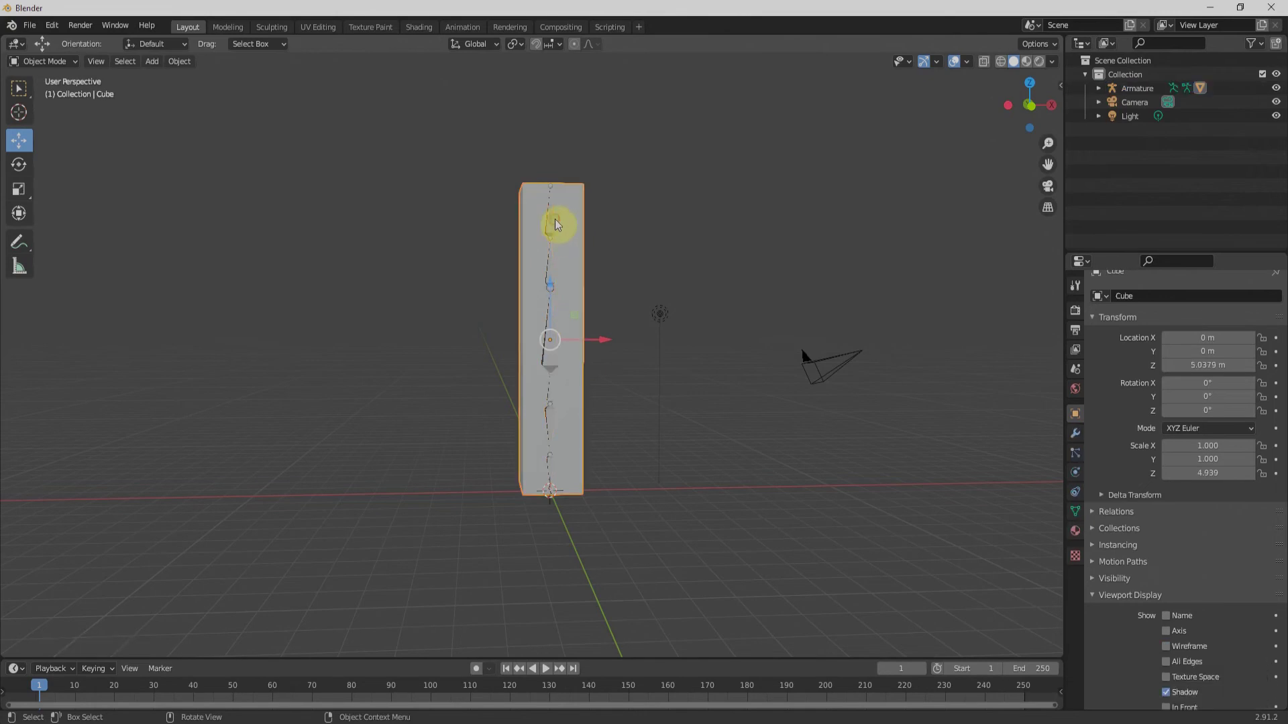
In Pose Mode, rotate the bone below the top to bend the body
{"action": "left_click", "coordinate": [553, 223]}
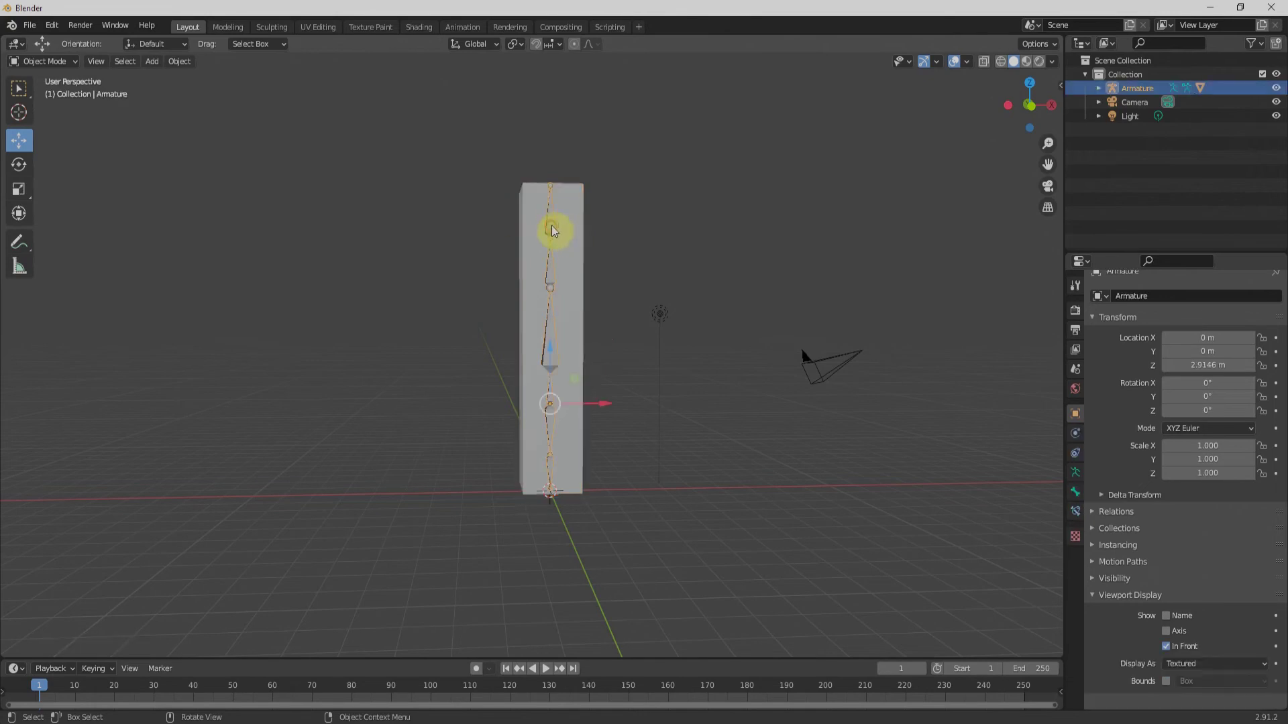
{"action": "left_click", "coordinate": [65, 65]}
{"action": "left_click", "coordinate": [49, 109]}
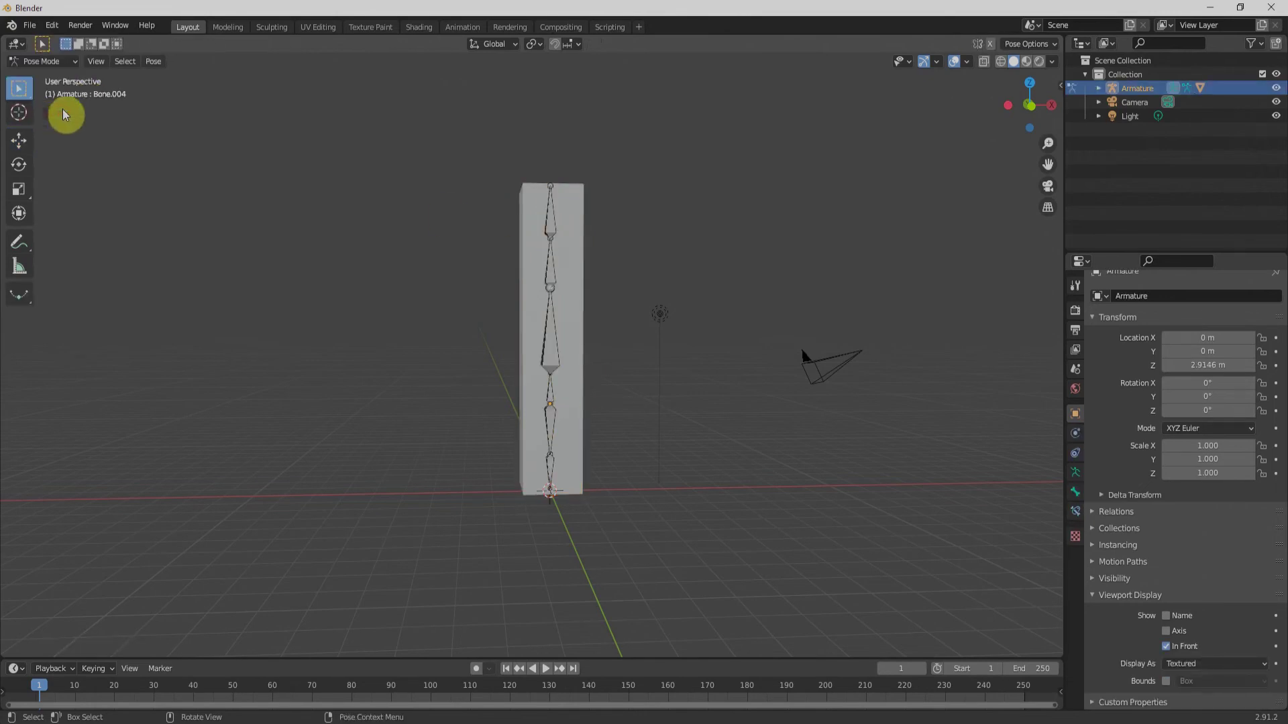
{"action": "left_click", "coordinate": [549, 223]}
{"action": "key", "text": "r"}
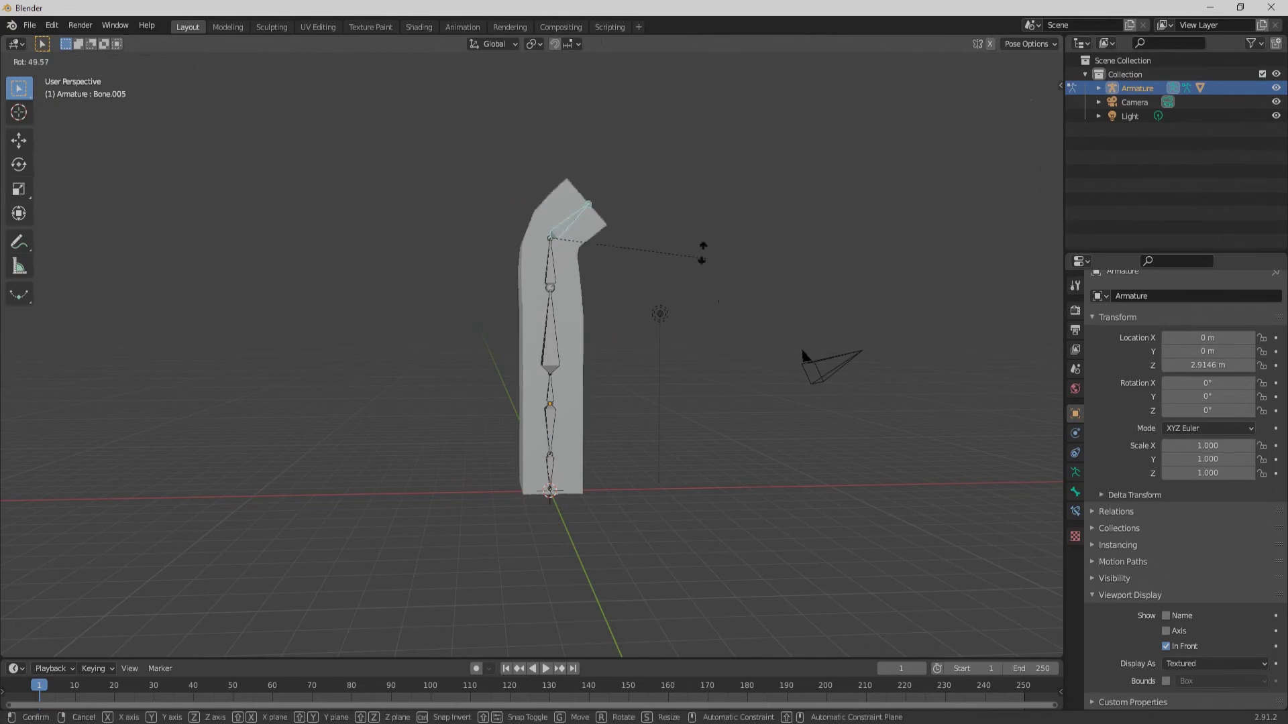
{"action": "right_click", "coordinate": [684, 263]}
{"action": "left_click", "coordinate": [551, 269]}
{"action": "key", "text": "r"}
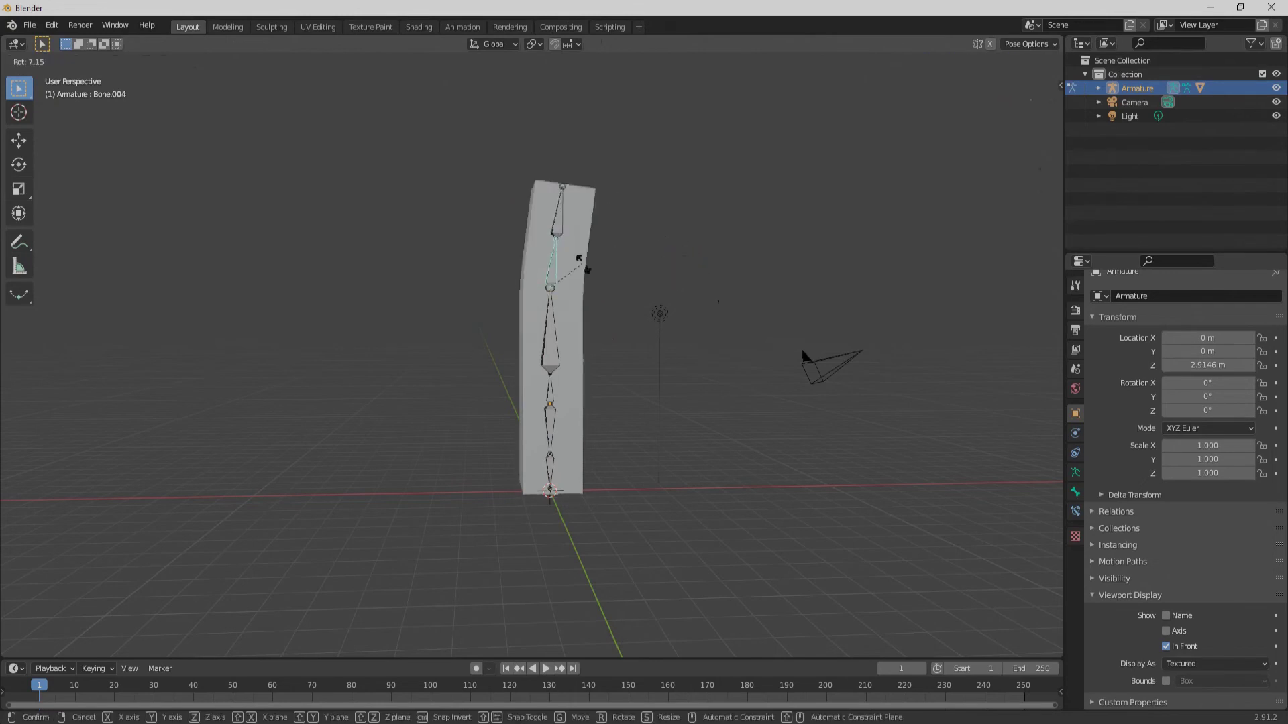
{"action": "left_click", "coordinate": [728, 371]}
Try rotating a lower bone, then undo the bend so the body stands straight
{"action": "left_click", "coordinate": [552, 351]}
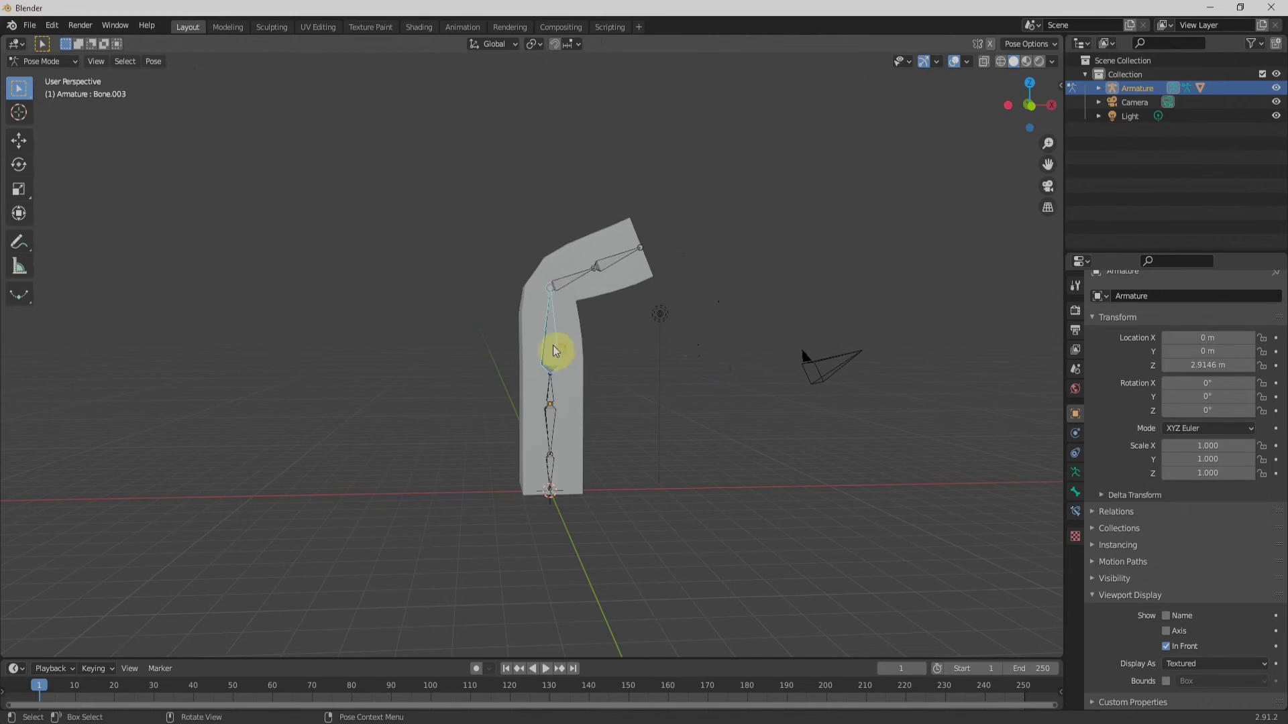
{"action": "key", "text": "r"}
{"action": "right_click", "coordinate": [666, 338]}
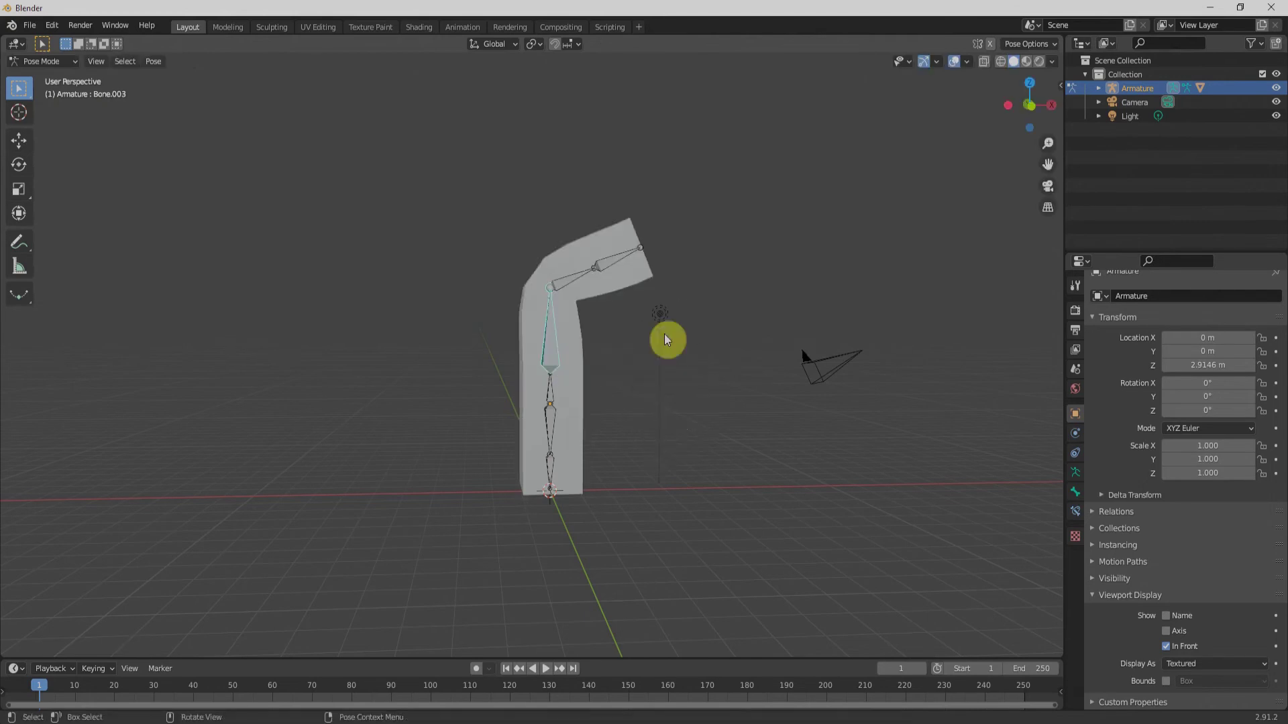
{"action": "key", "text": "ctrl+z"}
{"action": "key", "text": "ctrl+z"}
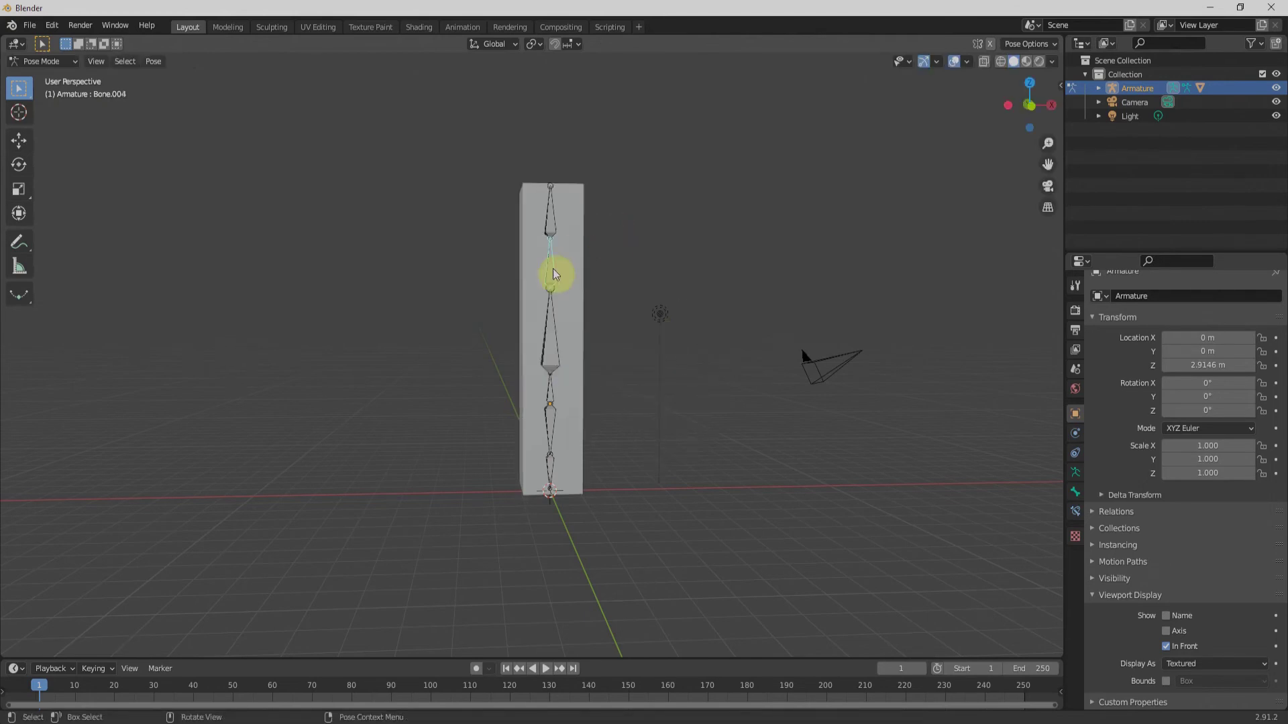
{"action": "key", "text": "Tab"}
{"action": "key", "text": "Tab"}
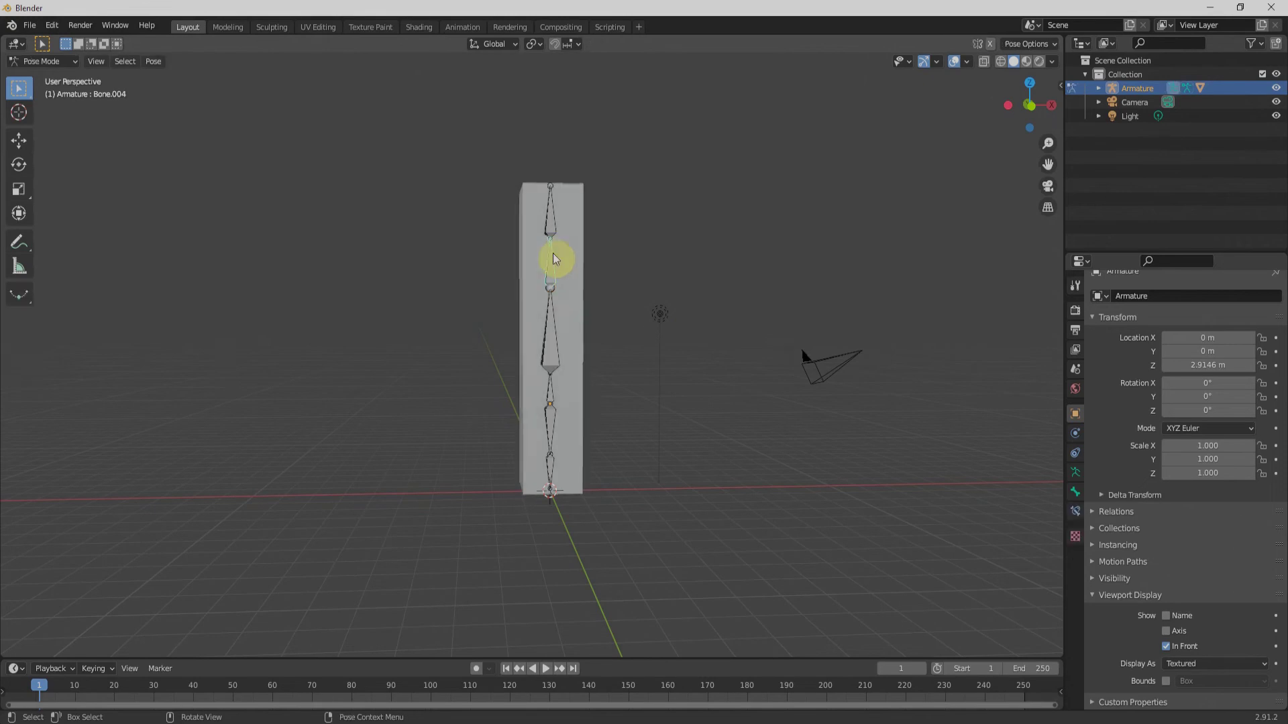
Return to Object Mode and add a UV sphere for the head
{"action": "left_click", "coordinate": [57, 62]}
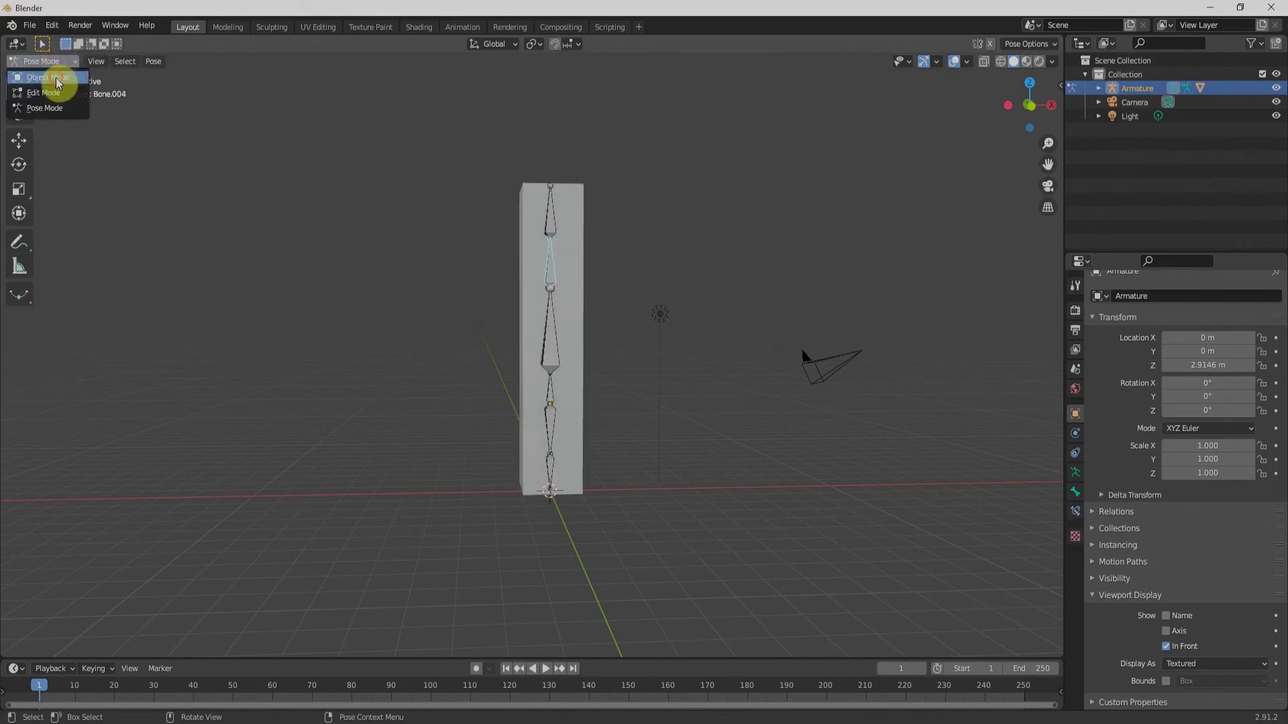
{"action": "left_click", "coordinate": [47, 77]}
{"action": "middle_click_drag", "start_coordinate": [568, 222], "coordinate": [655, 243]}
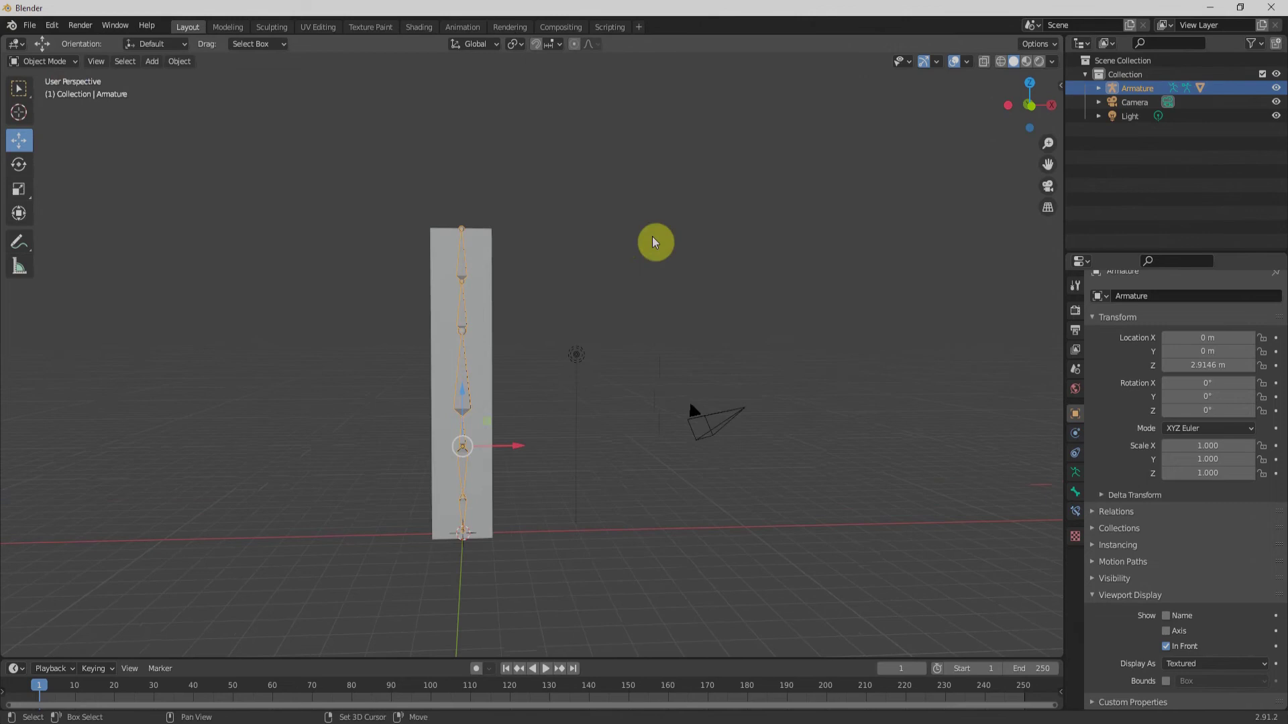
{"action": "key", "text": "shift+a"}
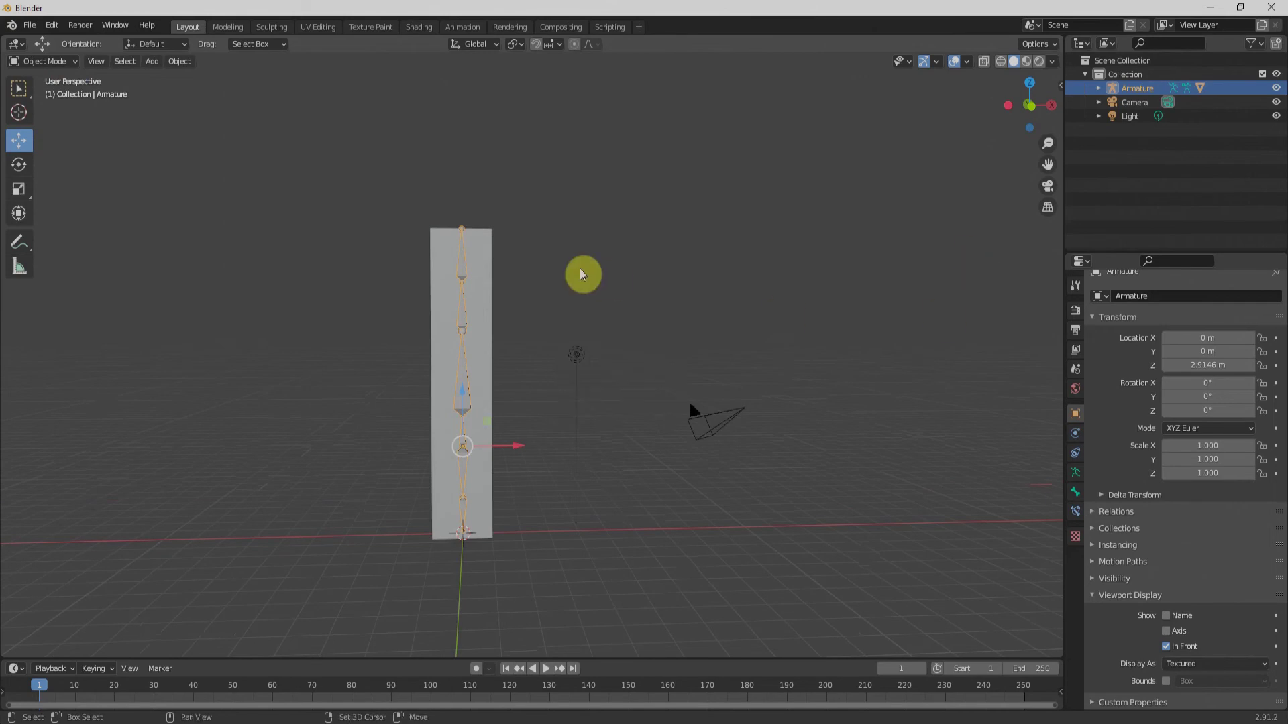
{"action": "key", "text": "shift+a"}
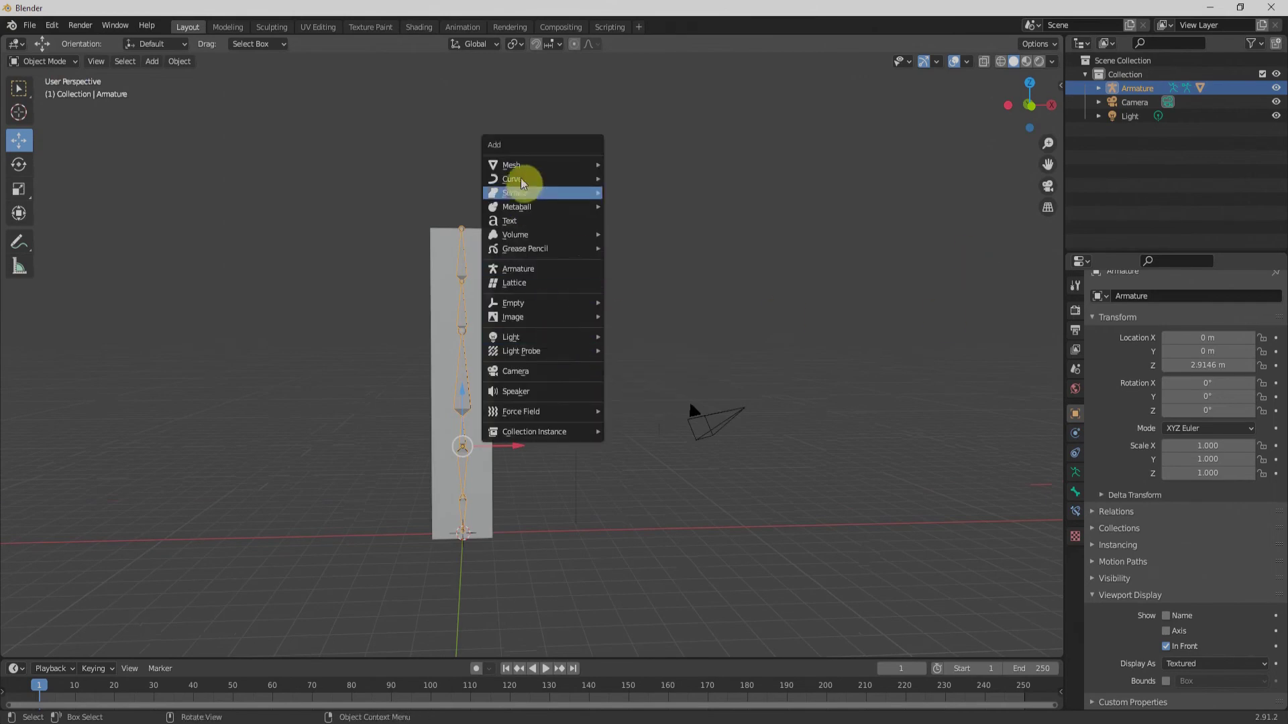
{"action": "mouse_move", "coordinate": [547, 173]}
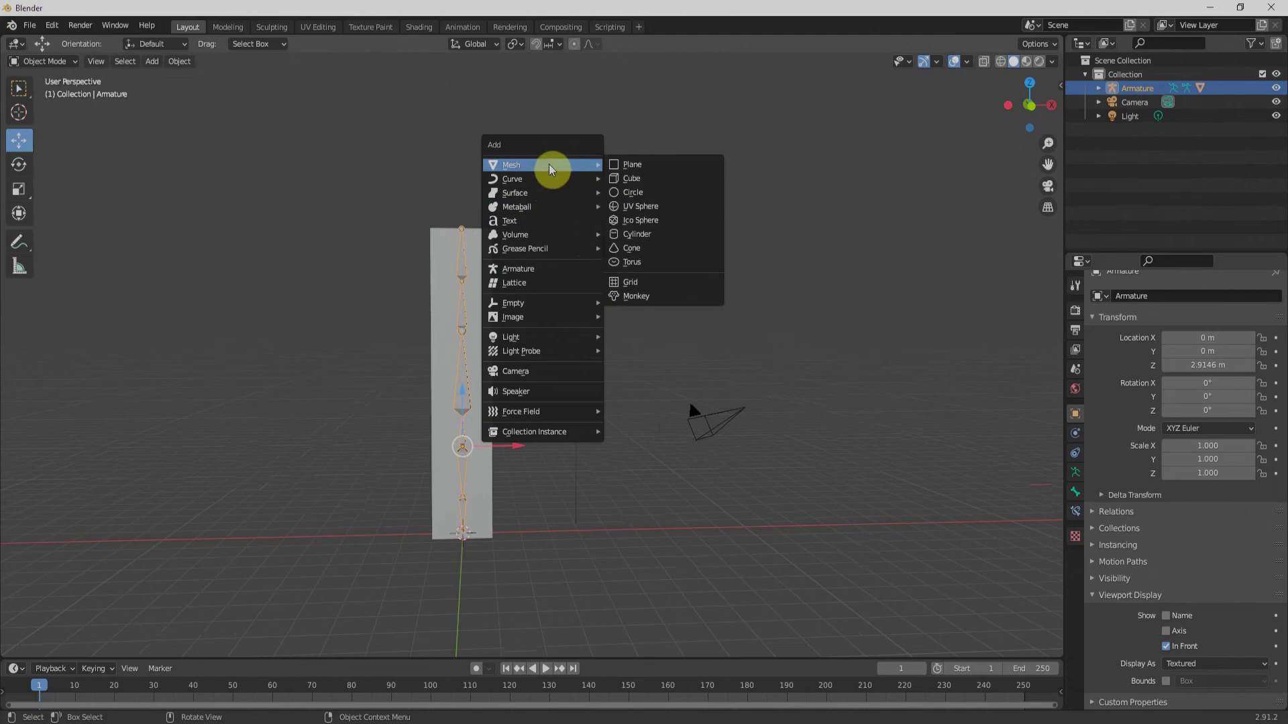
{"action": "left_click", "coordinate": [661, 210]}
Scale the sphere to 2.545 and raise it onto the body at Z 12.384 m
{"action": "left_click_drag", "start_coordinate": [469, 502], "coordinate": [511, 208]}
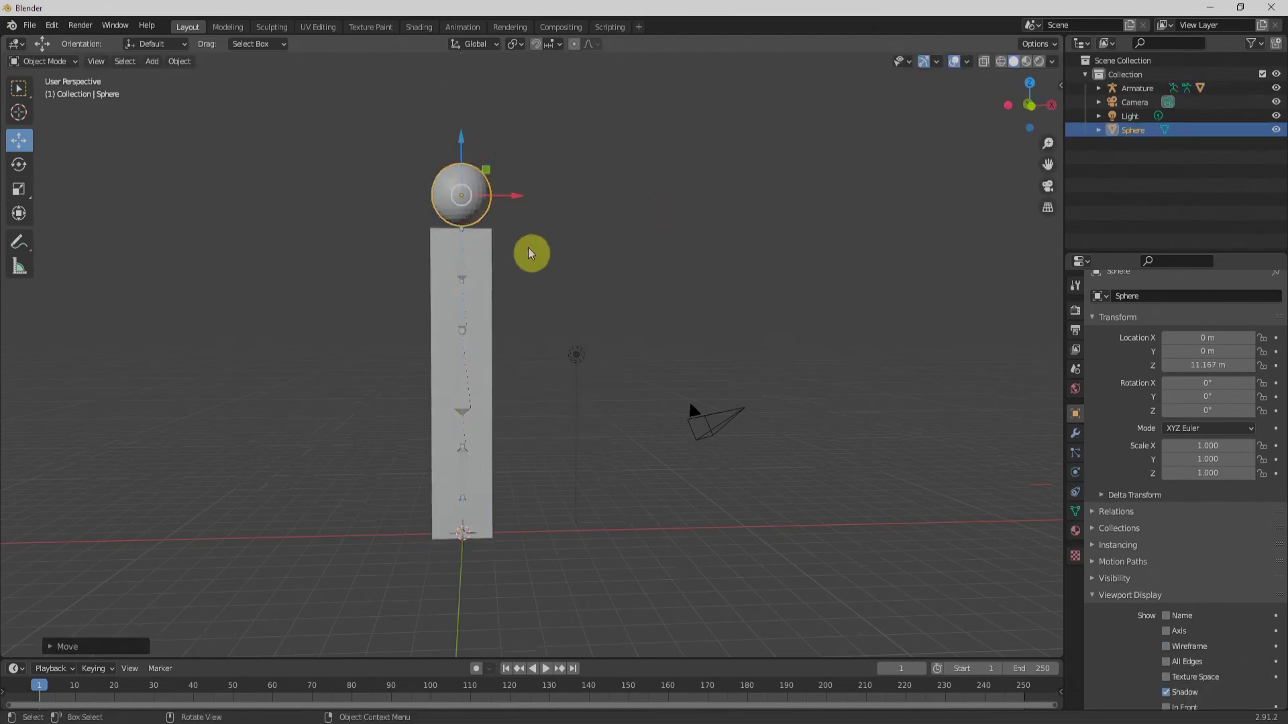
{"action": "key", "text": "s"}
{"action": "left_click", "coordinate": [666, 261]}
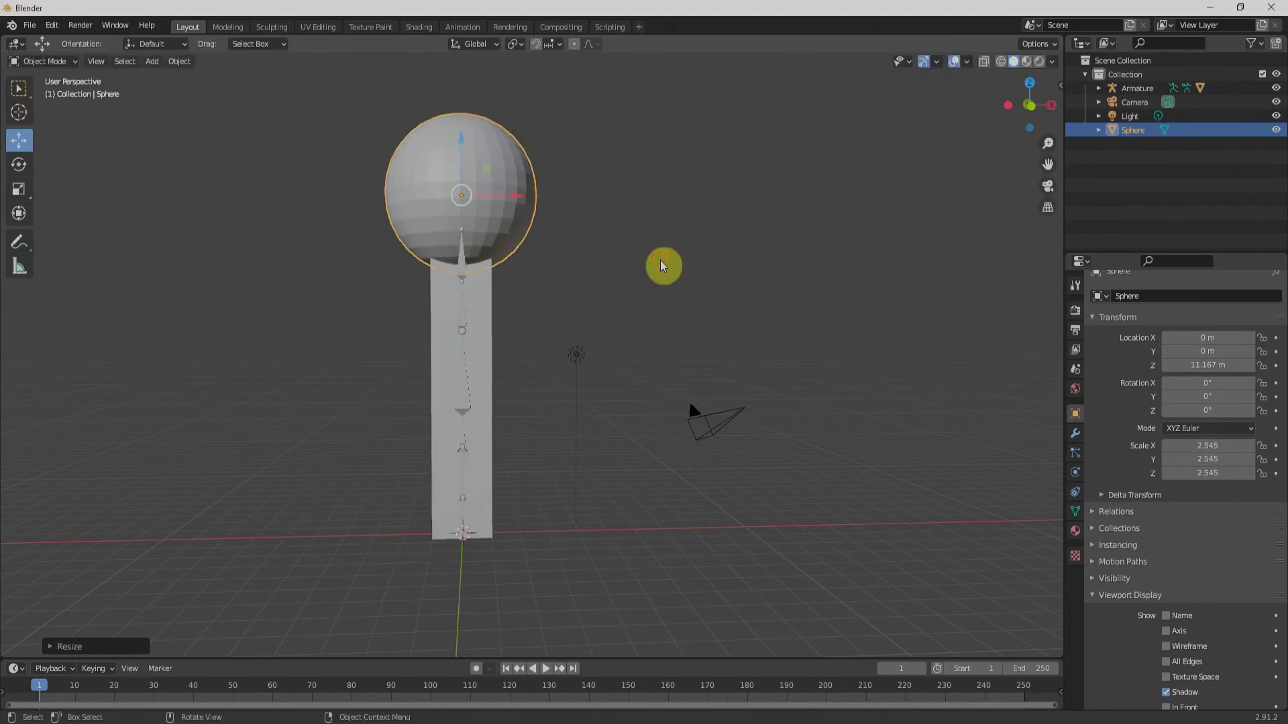
{"action": "left_click_drag", "start_coordinate": [459, 130], "coordinate": [460, 96]}
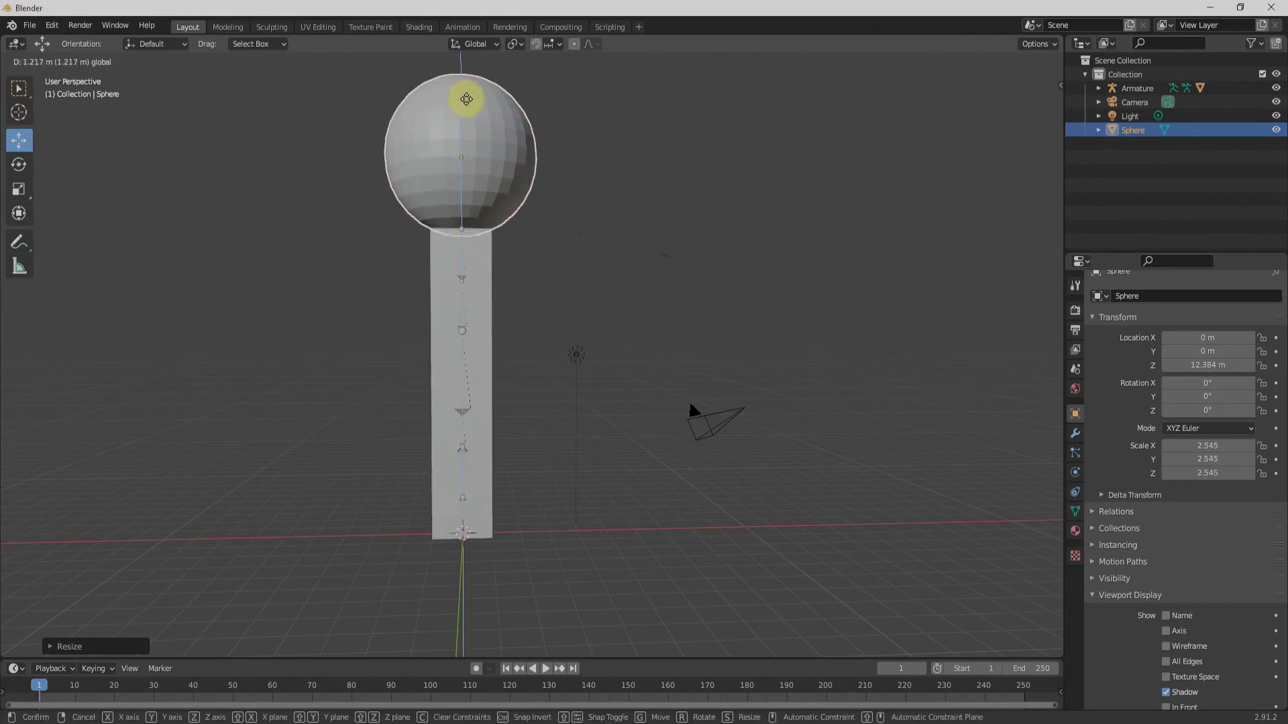
{"action": "scroll", "coordinate": [546, 329], "scroll_direction": "down", "scroll_amount": 3}
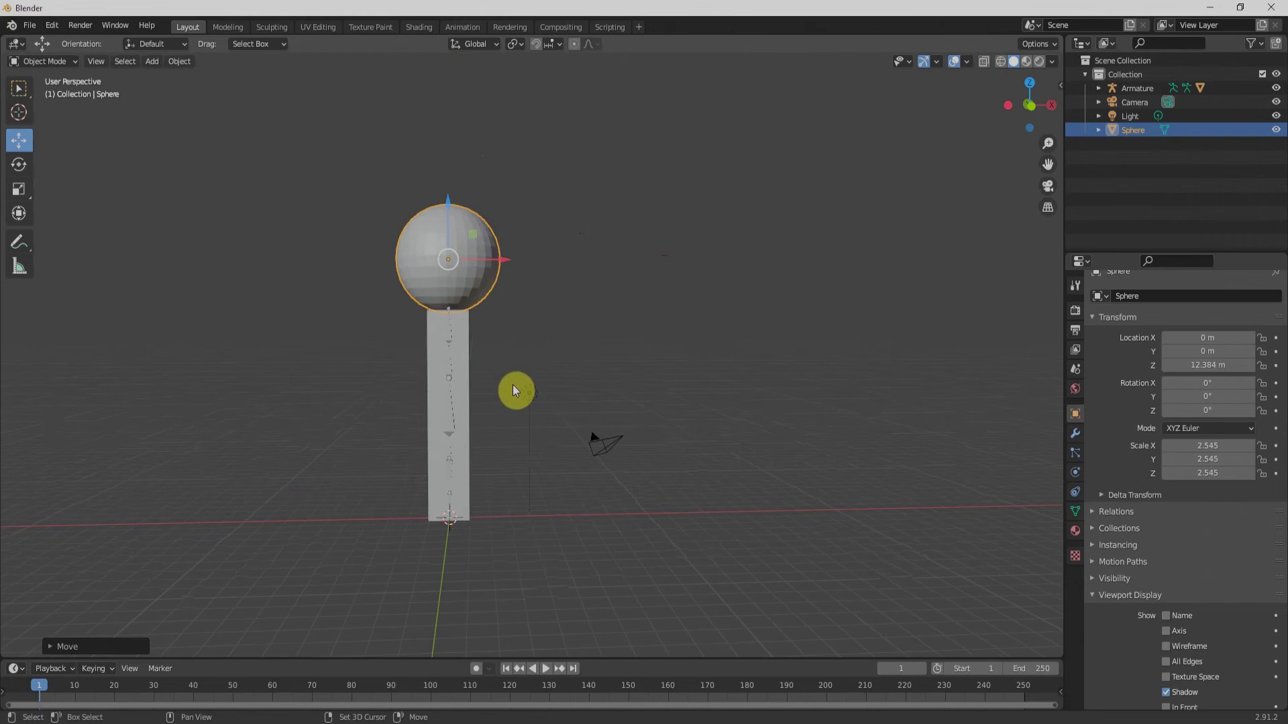
{"action": "key", "text": "shift+a"}
Add a new cube for the arm, stretch it along X and shrink it uniformly
{"action": "mouse_move", "coordinate": [512, 390]}
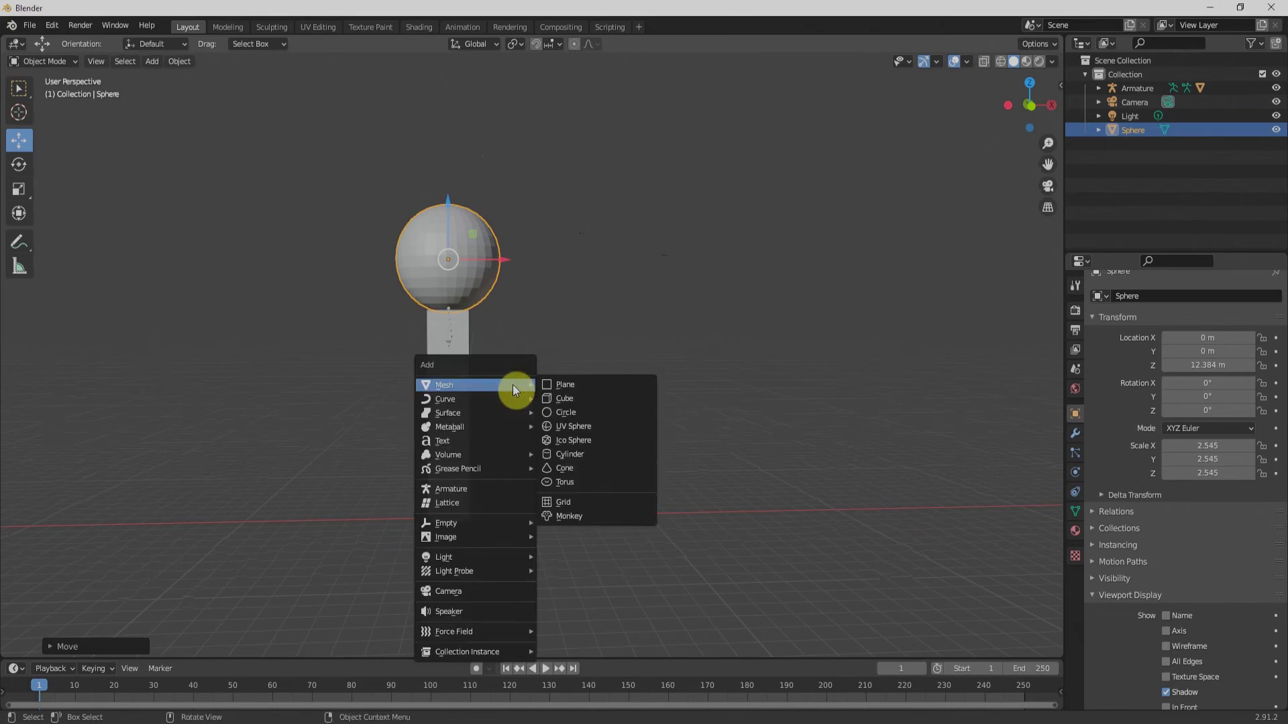
{"action": "left_click", "coordinate": [590, 397]}
{"action": "key", "text": "s"}
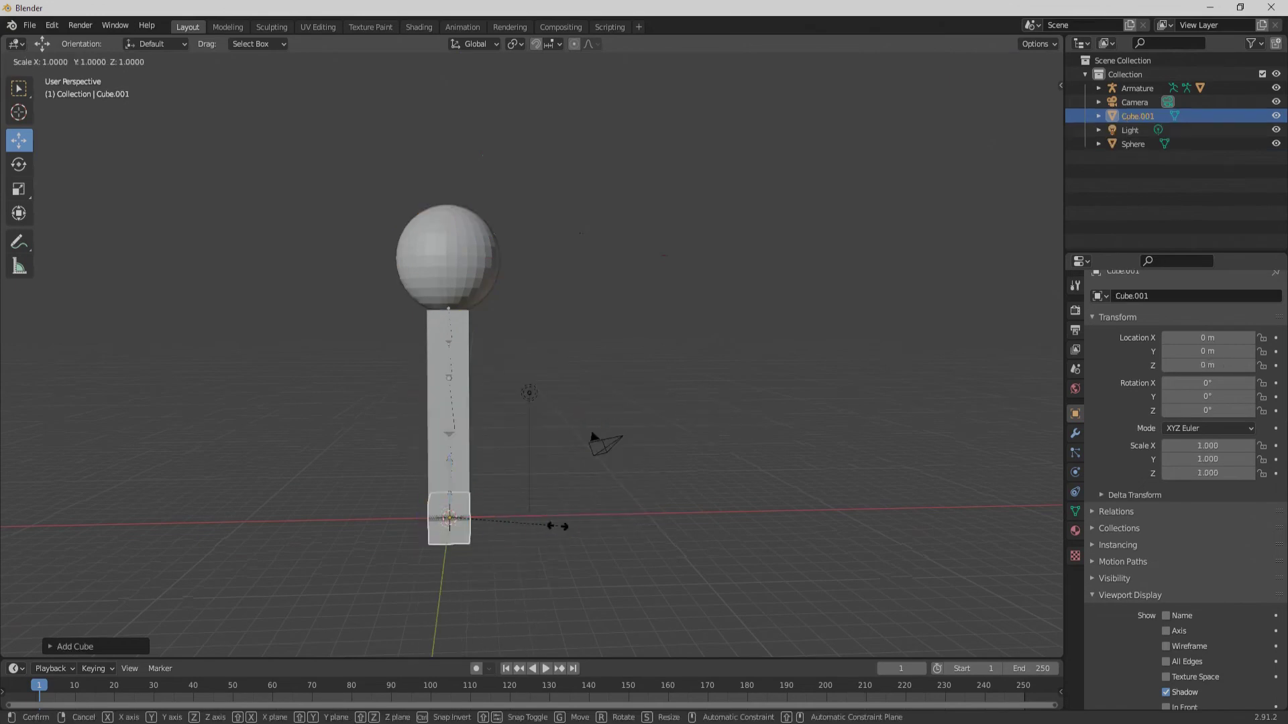
{"action": "key", "text": "x"}
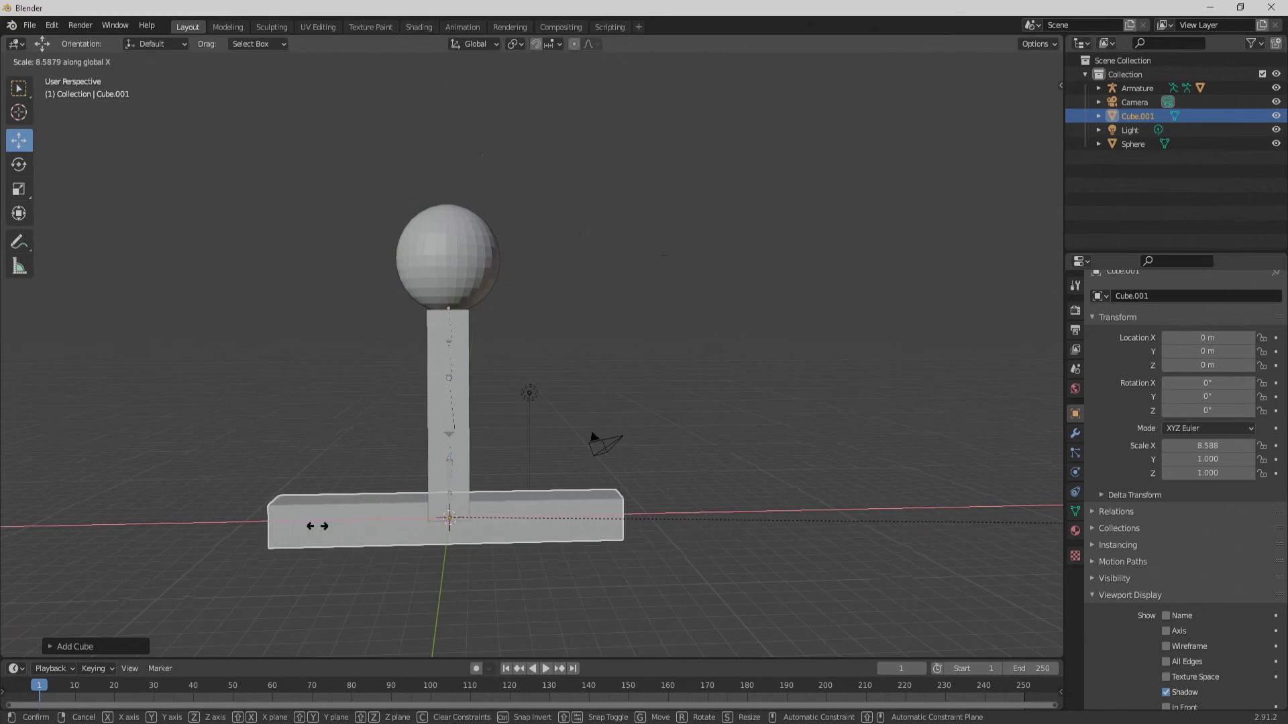
{"action": "left_click", "coordinate": [848, 606]}
{"action": "key", "text": "s"}
{"action": "left_click", "coordinate": [459, 503]}
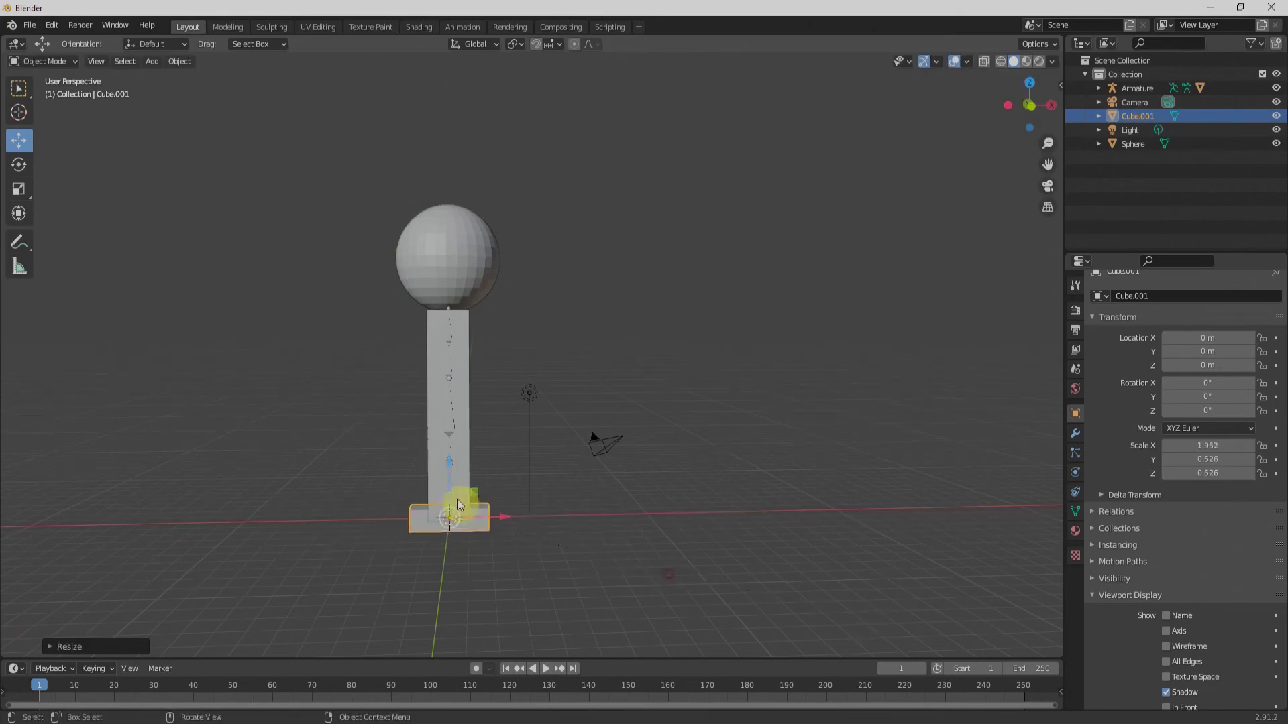
Place the arm cube at shoulder height and lengthen it to scale 3.639 × 0.526 × 0.526
{"action": "left_click_drag", "start_coordinate": [494, 514], "coordinate": [557, 514]}
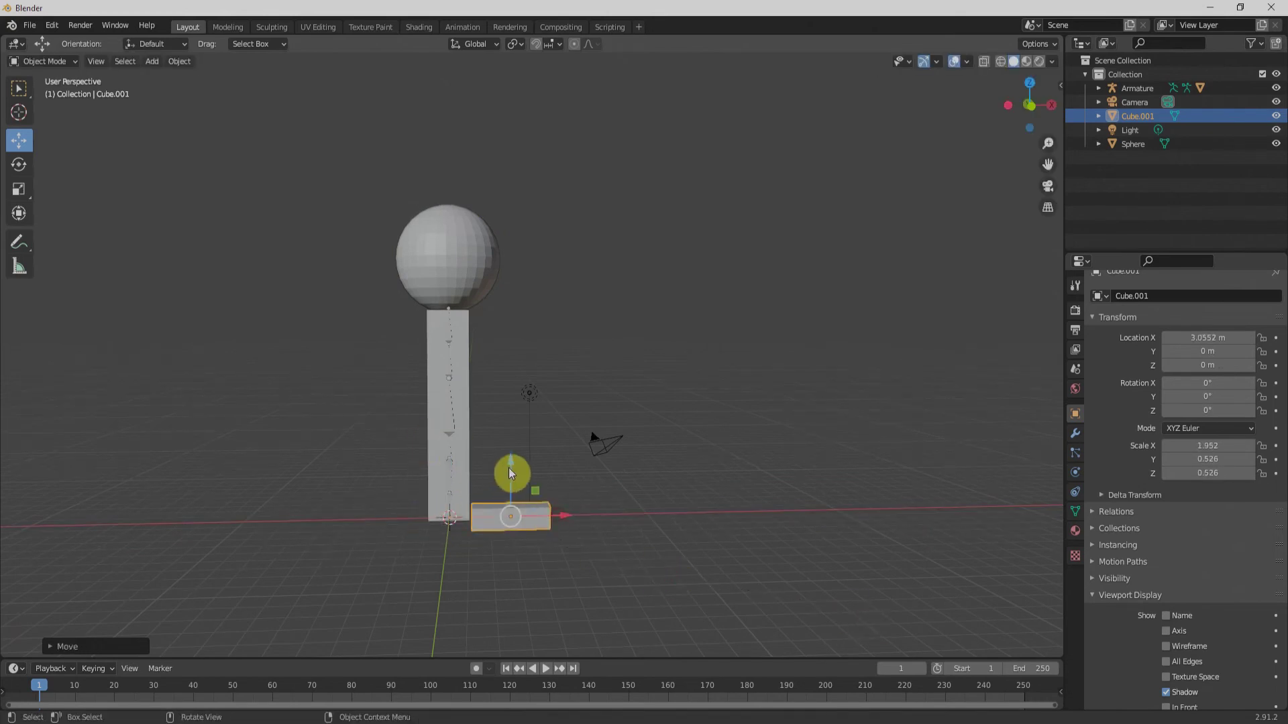
{"action": "left_click_drag", "start_coordinate": [513, 469], "coordinate": [552, 304]}
{"action": "key", "text": "s"}
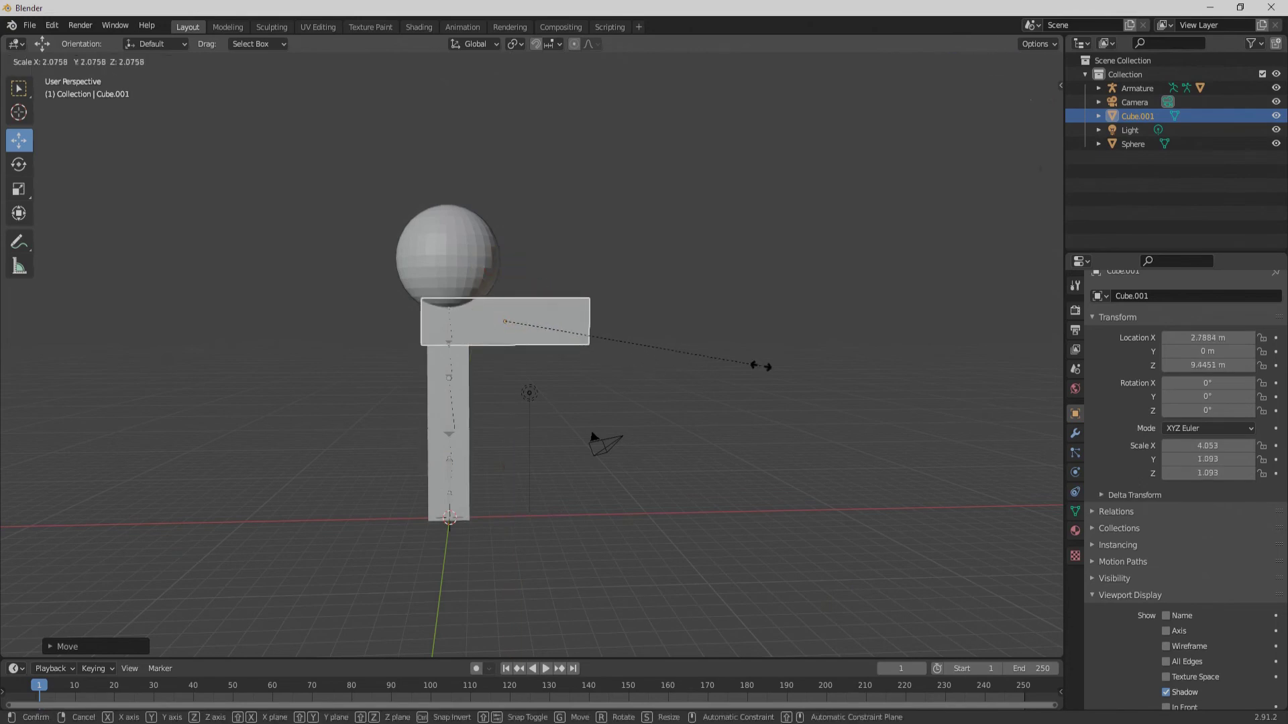
{"action": "key", "text": "x"}
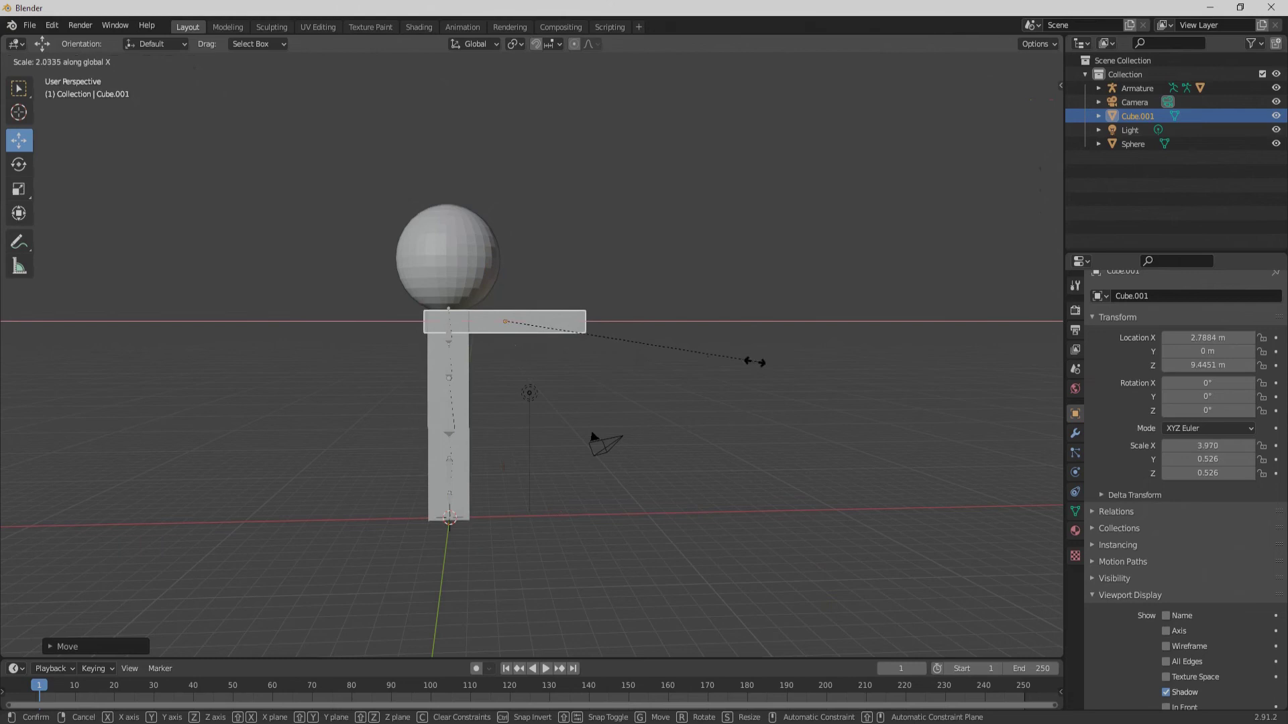
{"action": "left_click", "coordinate": [618, 307]}
{"action": "scroll", "coordinate": [590, 354], "scroll_direction": "up", "scroll_amount": 3}
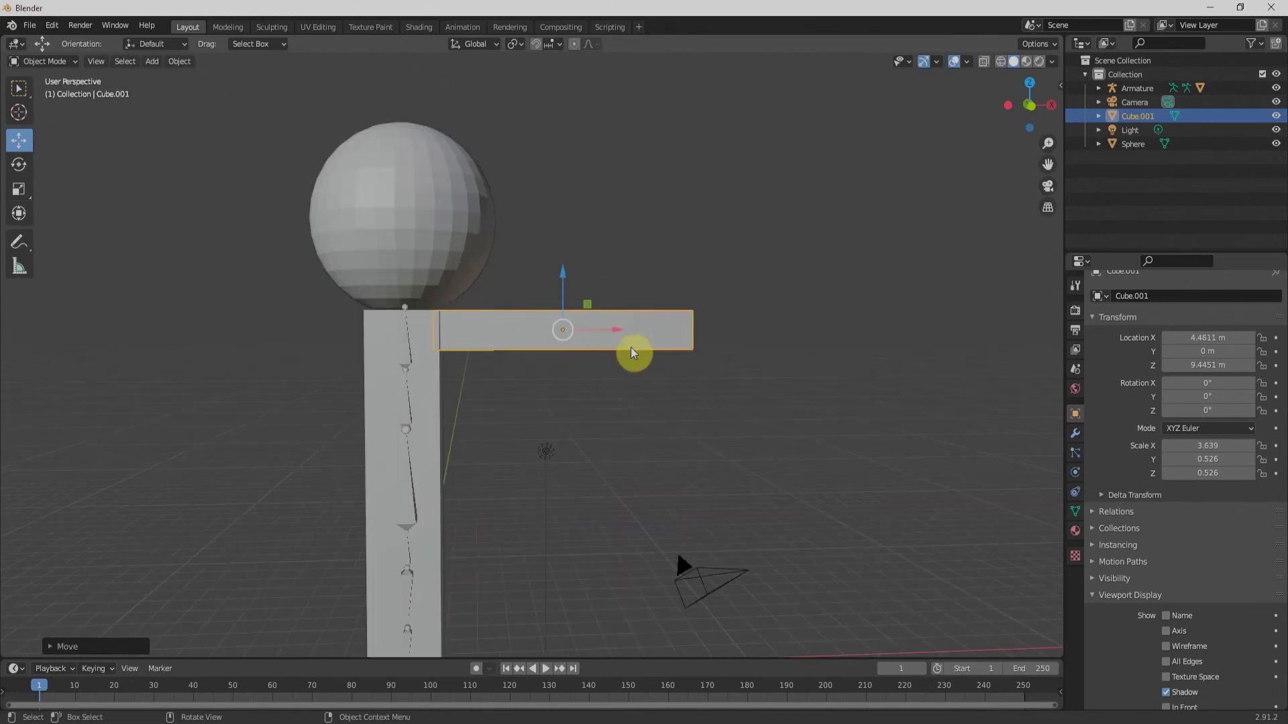
Add six evenly spaced edge loops along the arm cube in Edit Mode
{"action": "key", "text": "Tab"}
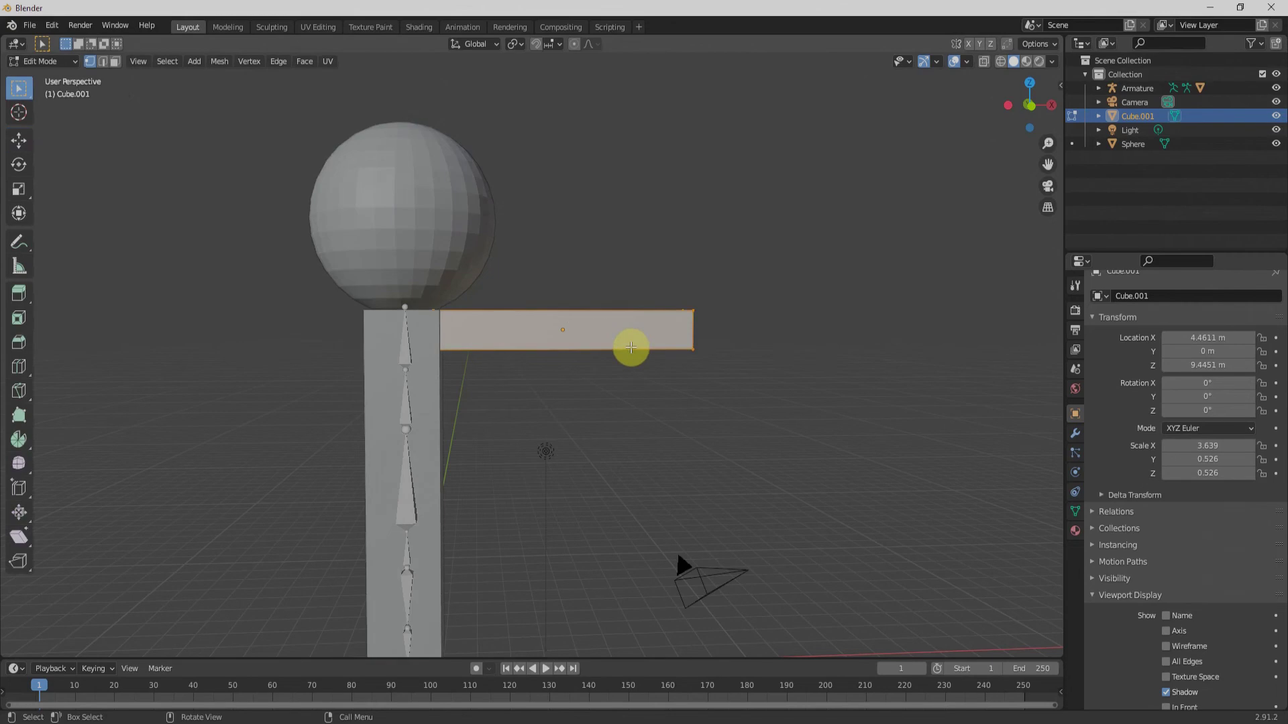
{"action": "key", "text": "ctrl+r"}
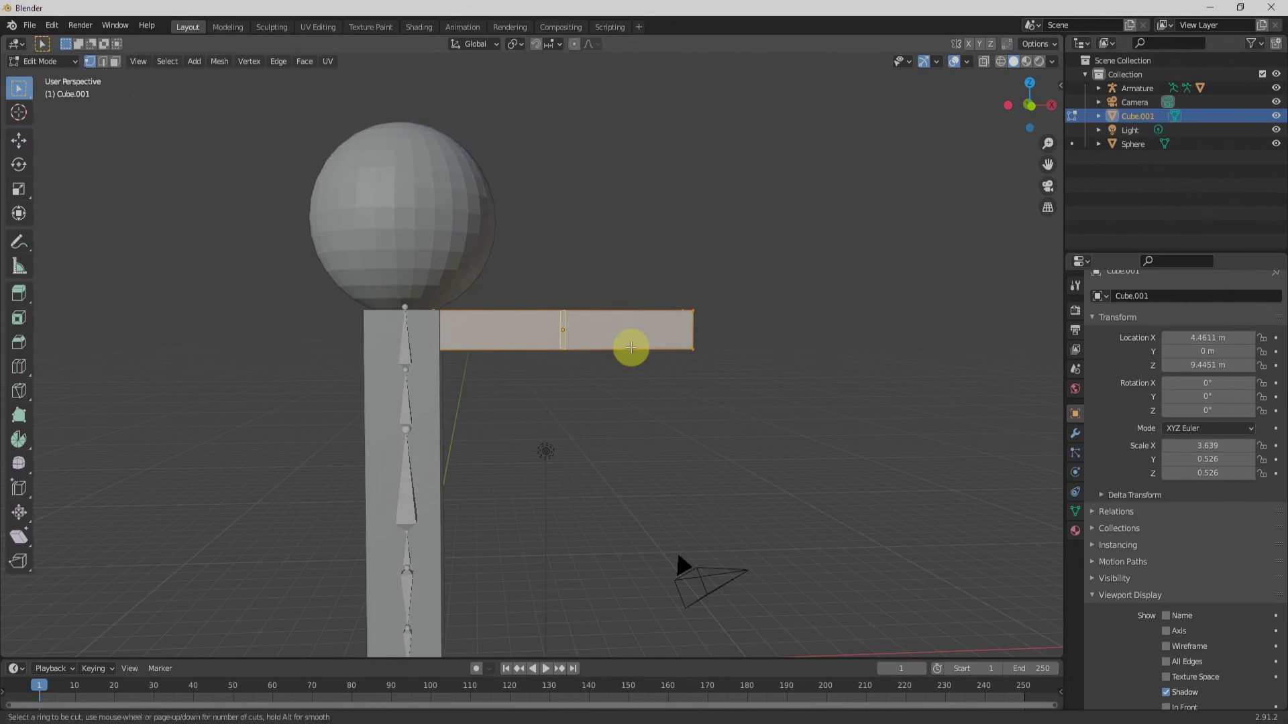
{"action": "scroll", "coordinate": [631, 345], "scroll_direction": "up", "scroll_amount": 5}
{"action": "left_click", "coordinate": [631, 344]}
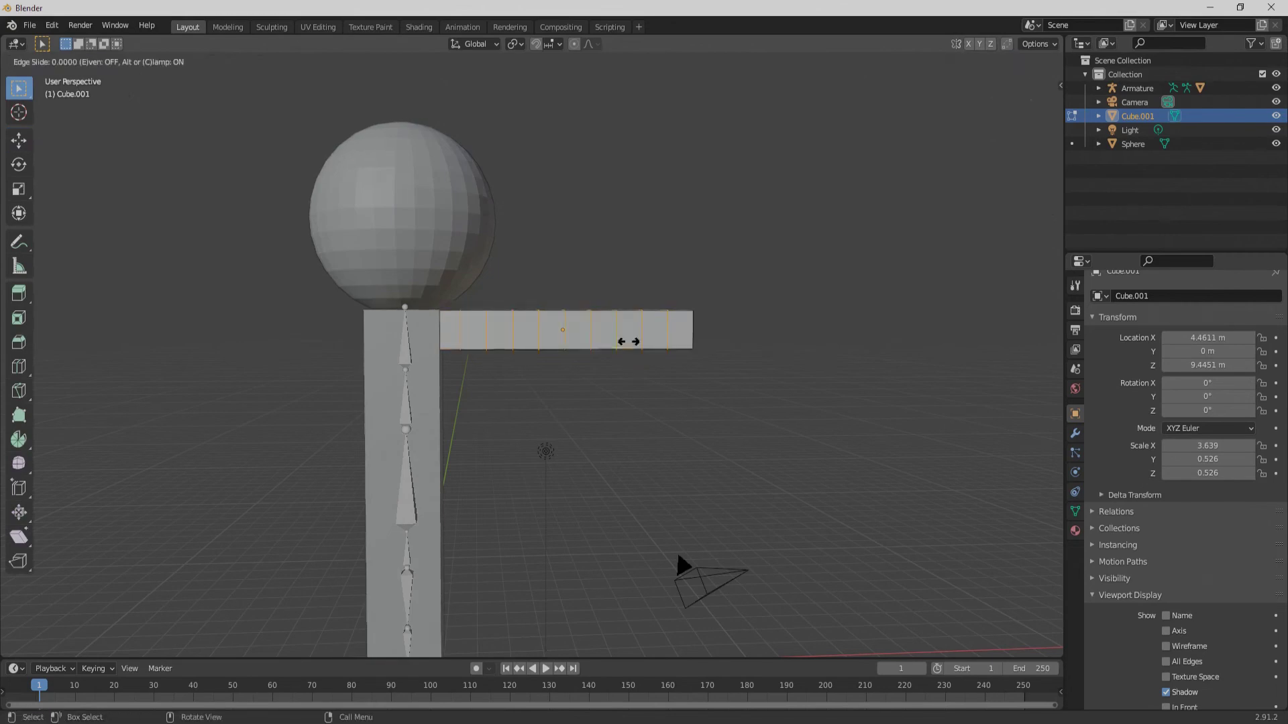
{"action": "left_click", "coordinate": [560, 373]}
{"action": "key", "text": "Tab"}
In armature Edit Mode, extrude a shoulder bone from a spine joint and raise its tip to the arm bar
{"action": "left_click", "coordinate": [395, 300]}
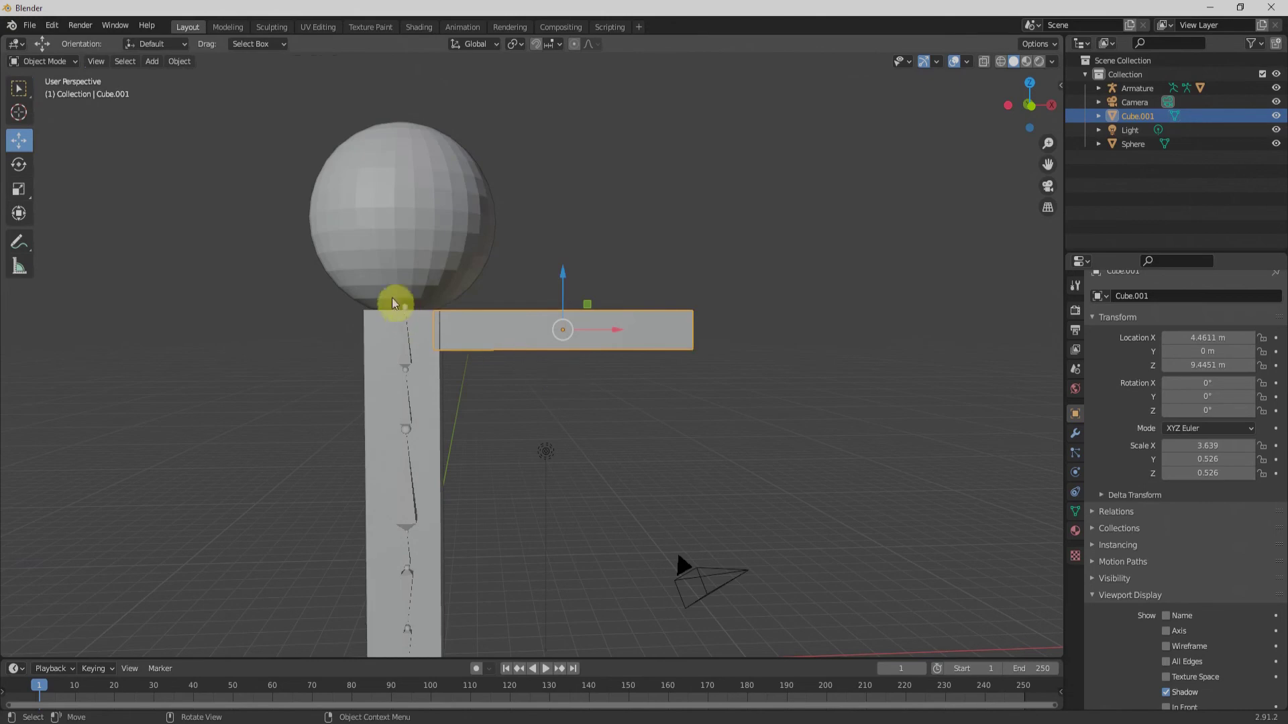
{"action": "key", "text": "Tab"}
{"action": "left_click", "coordinate": [406, 370]}
{"action": "left_click", "coordinate": [428, 372]}
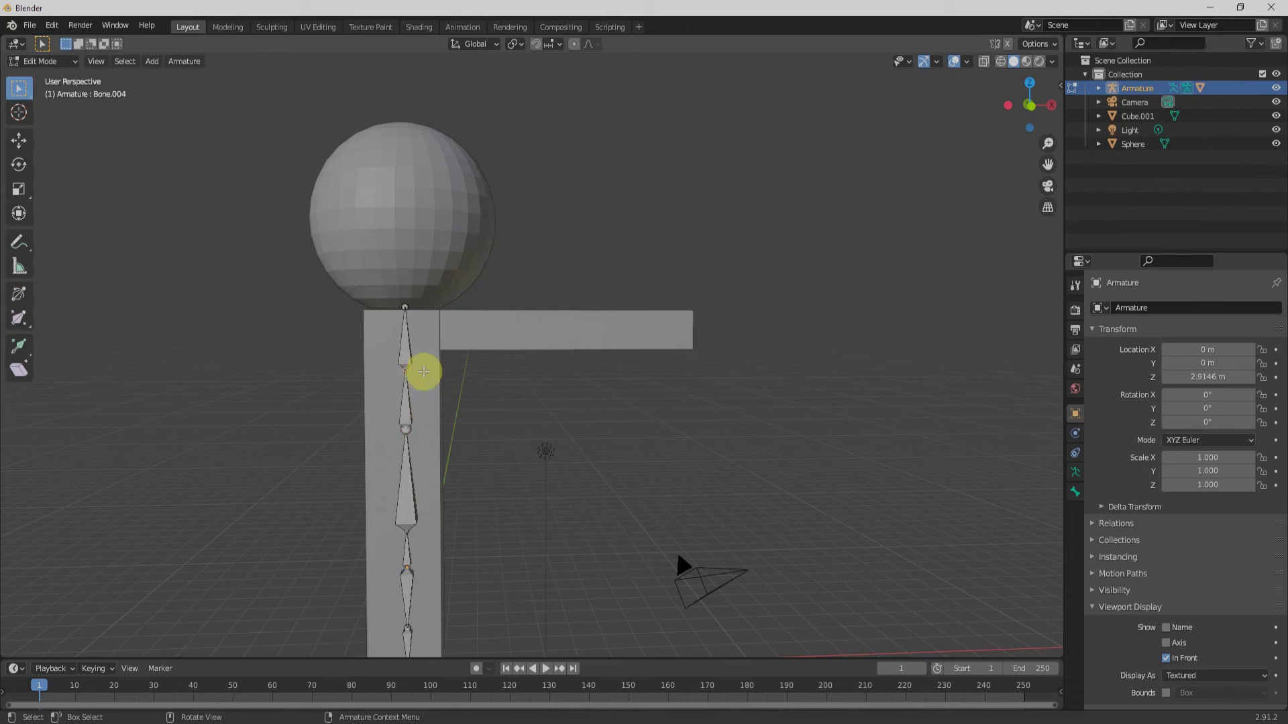
{"action": "left_click", "coordinate": [416, 367]}
{"action": "key", "text": "e"}
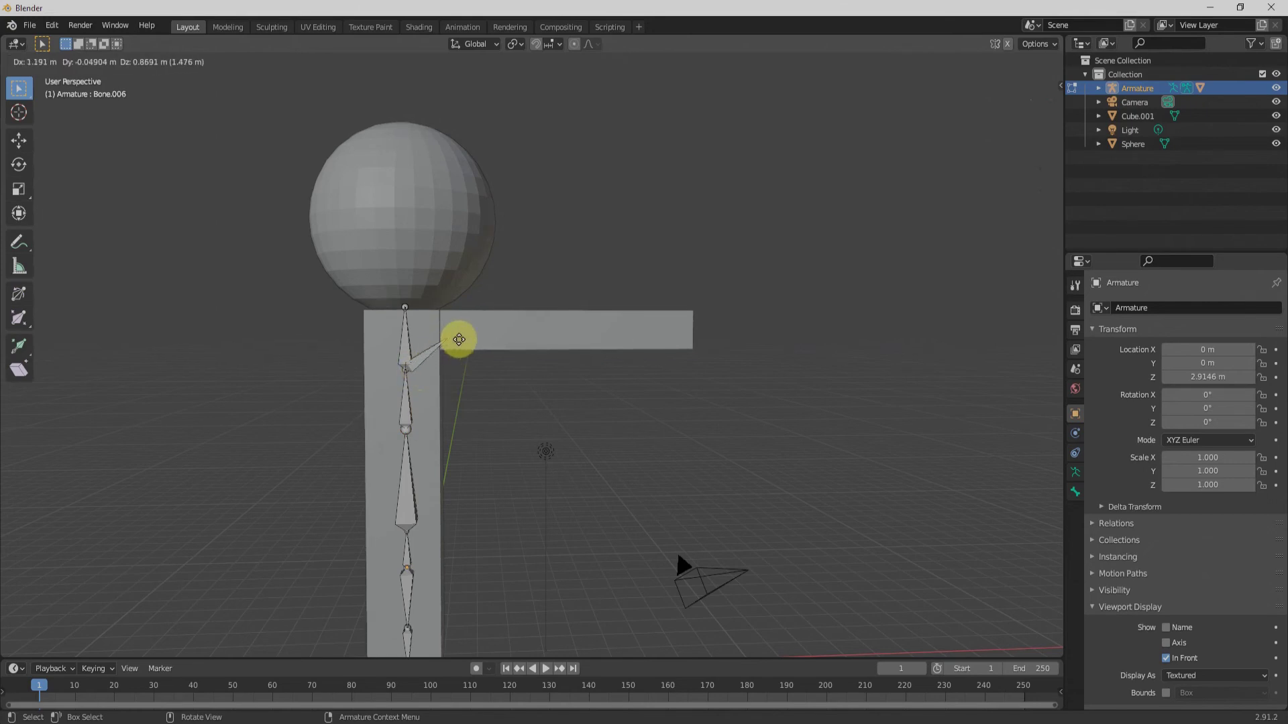
{"action": "key", "text": "x"}
{"action": "left_click", "coordinate": [456, 358]}
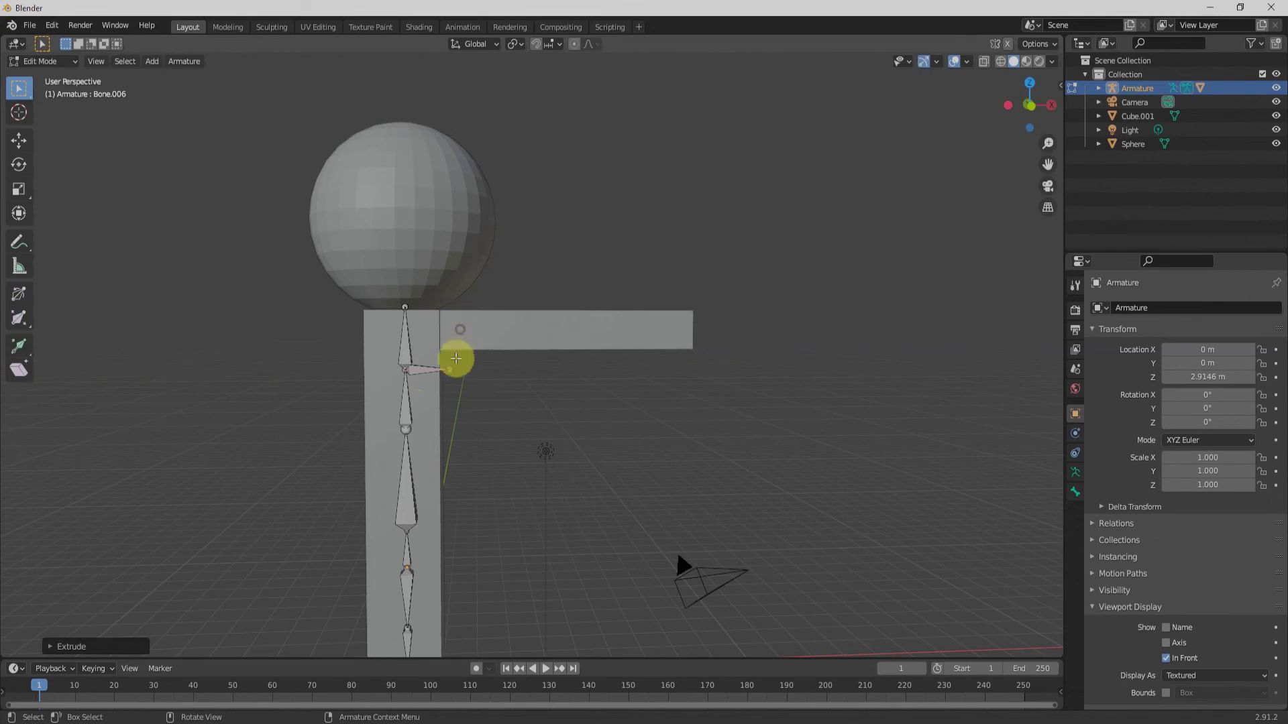
{"action": "left_click", "coordinate": [19, 140]}
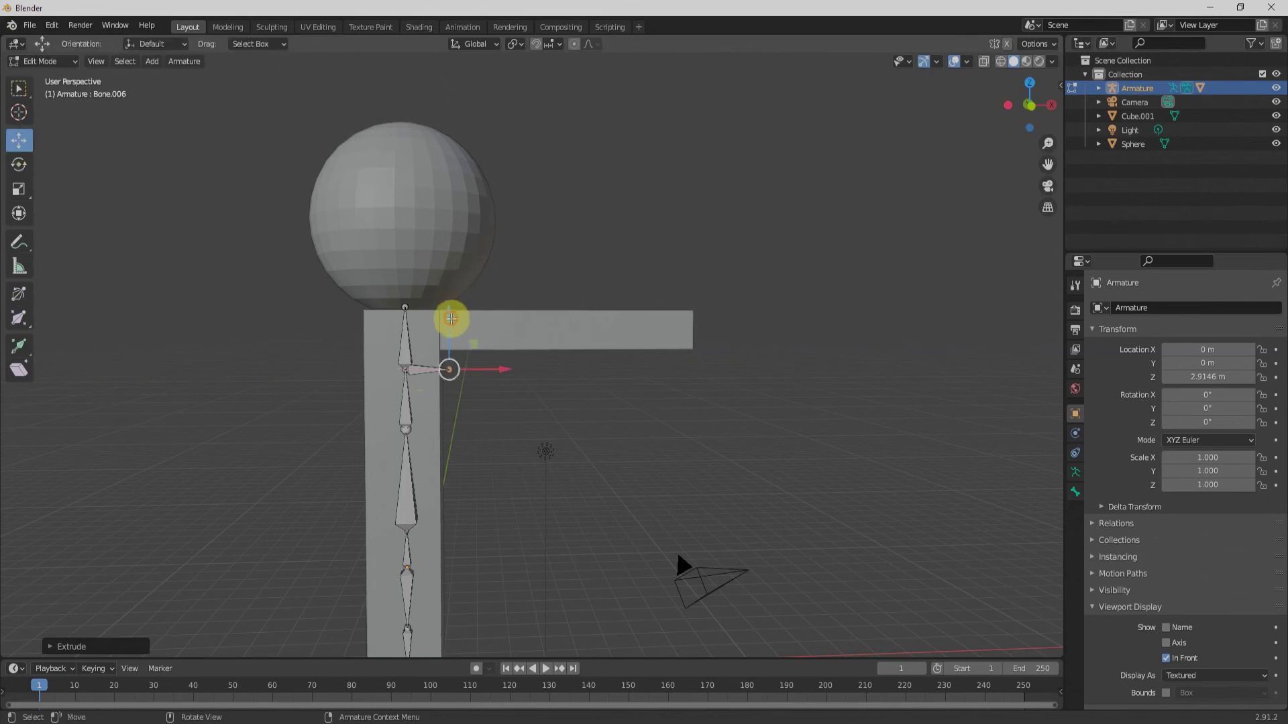
{"action": "left_click_drag", "start_coordinate": [450, 319], "coordinate": [444, 271]}
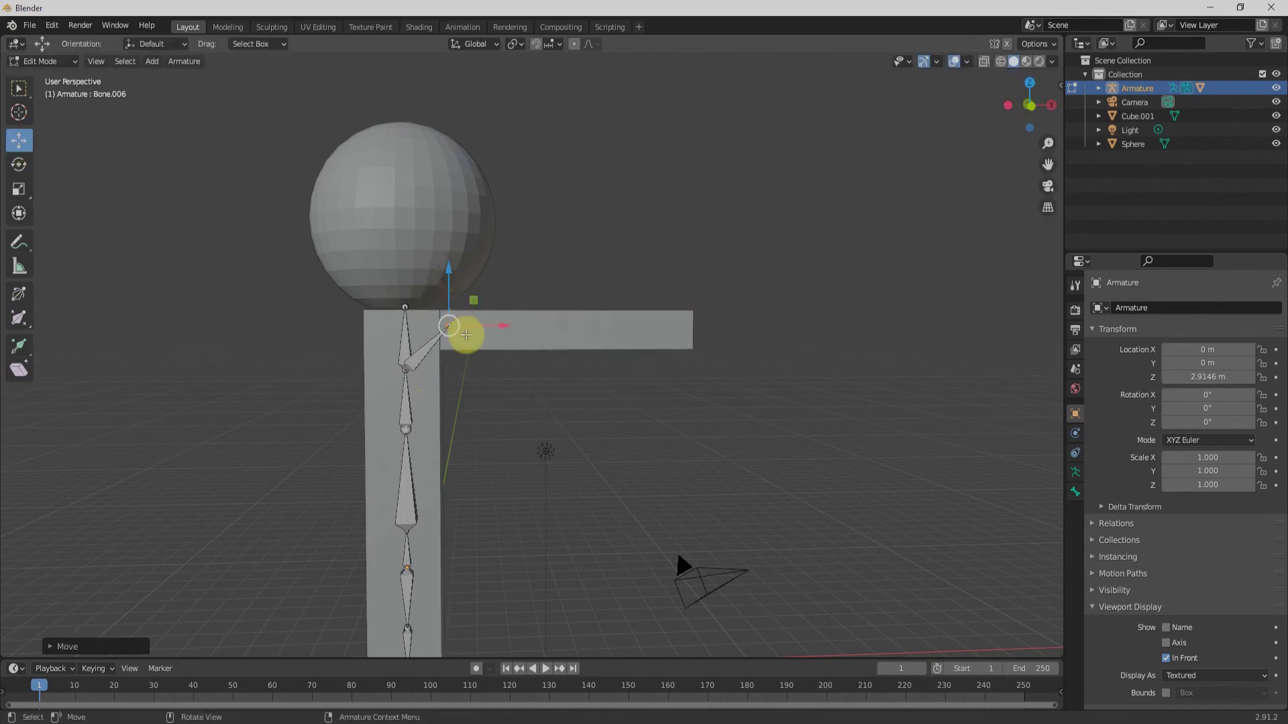
From front view, extrude a chain of bones rightward along the arm cube along X
{"action": "key", "text": "KP_1"}
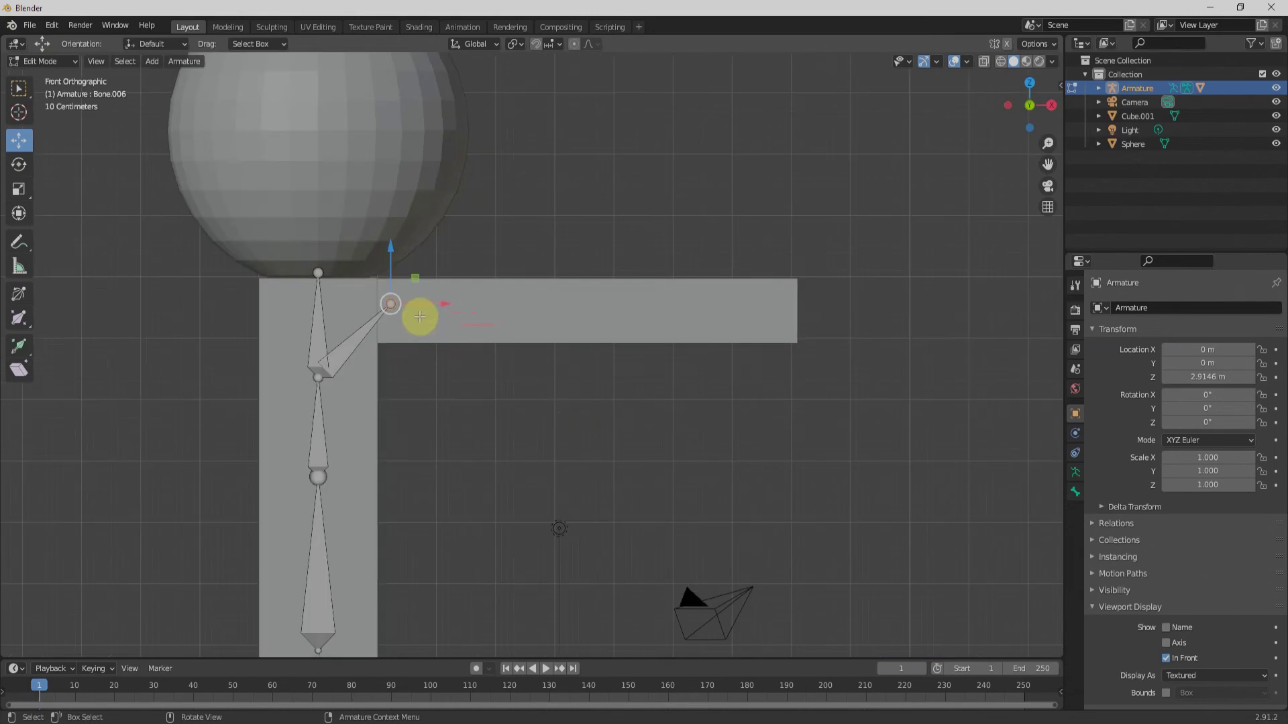
{"action": "key", "text": "e"}
{"action": "left_click_drag", "start_coordinate": [517, 314], "coordinate": [526, 315]}
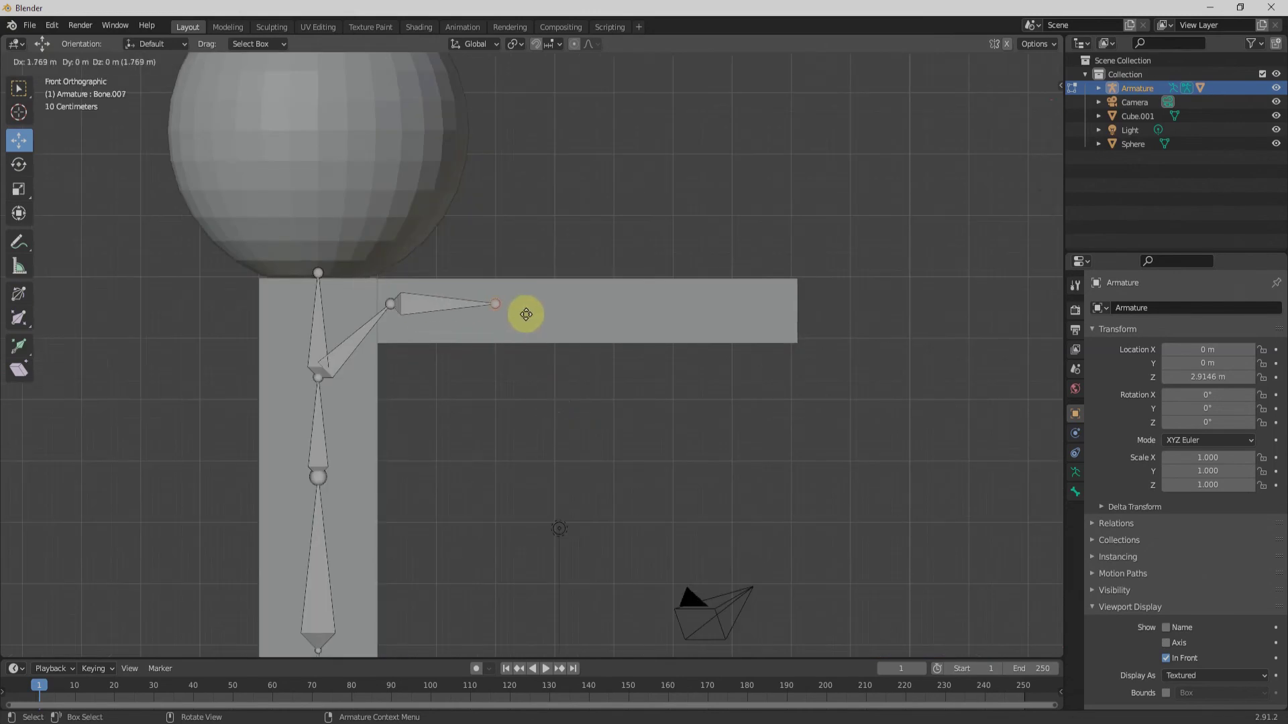
{"action": "key", "text": "x"}
{"action": "left_click", "coordinate": [530, 315]}
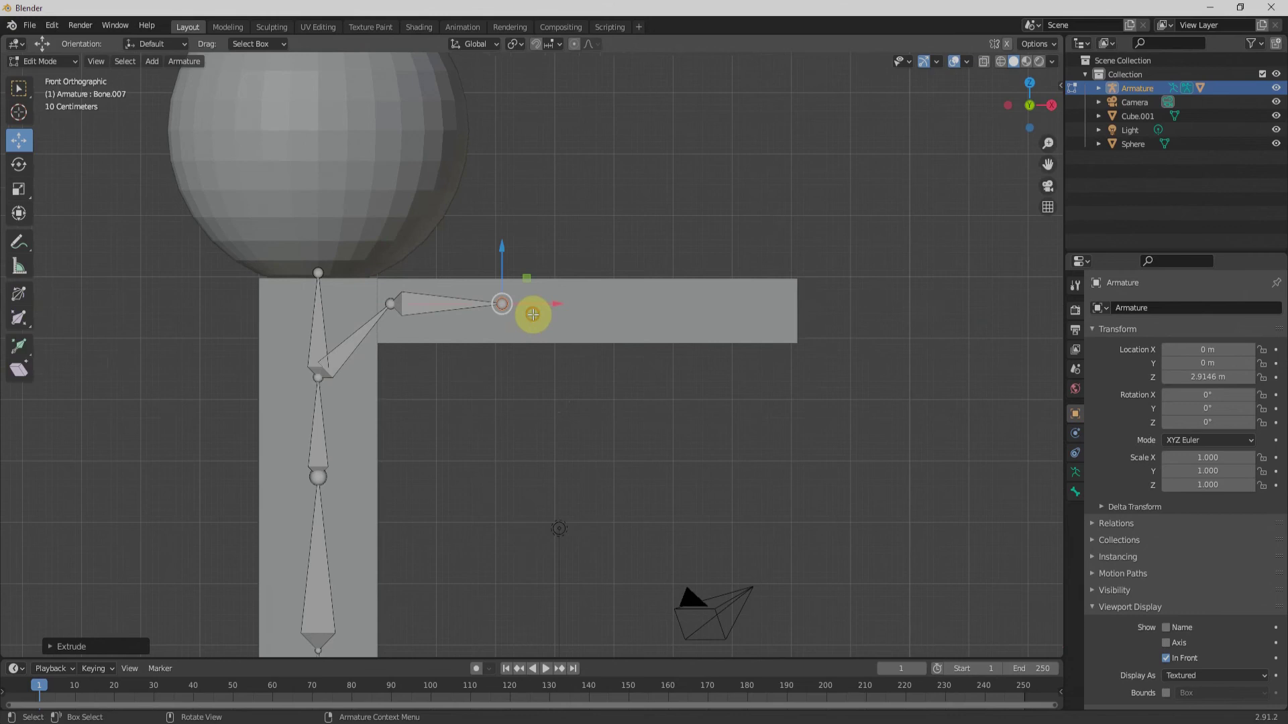
{"action": "key", "text": "e"}
{"action": "left_click", "coordinate": [622, 308]}
{"action": "key", "text": "e"}
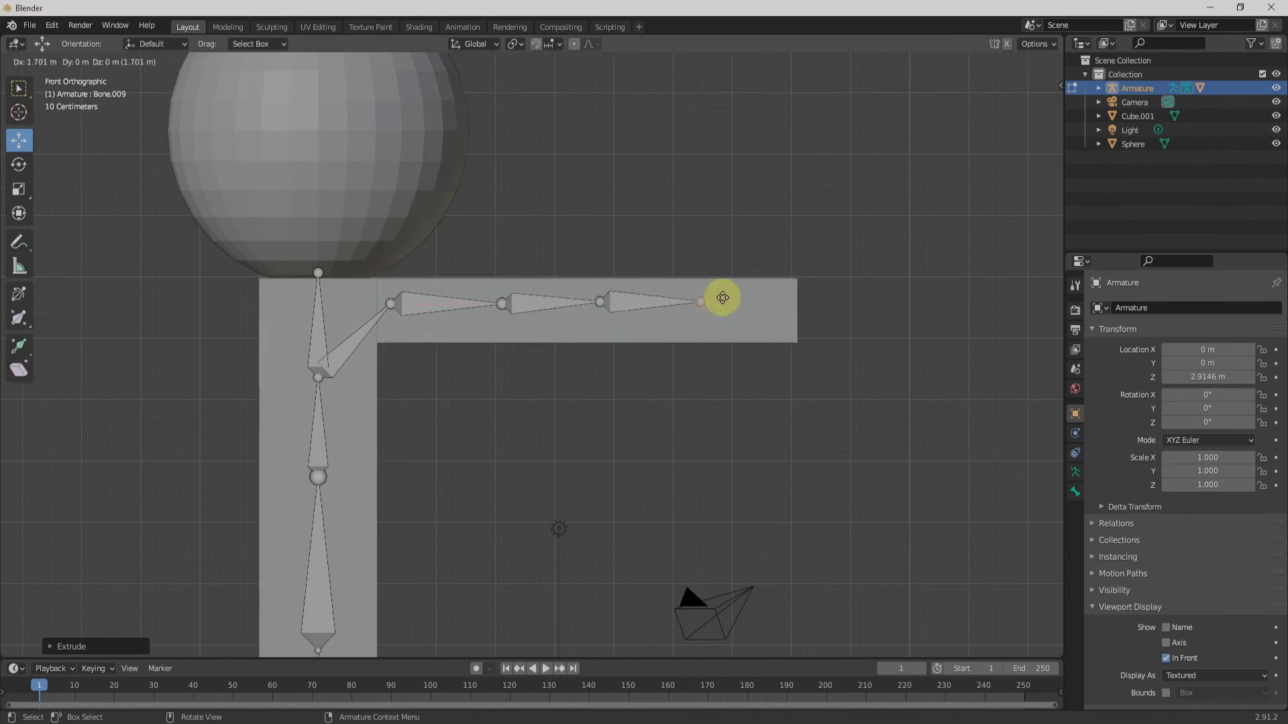
{"action": "left_click", "coordinate": [723, 307]}
{"action": "key", "text": "e"}
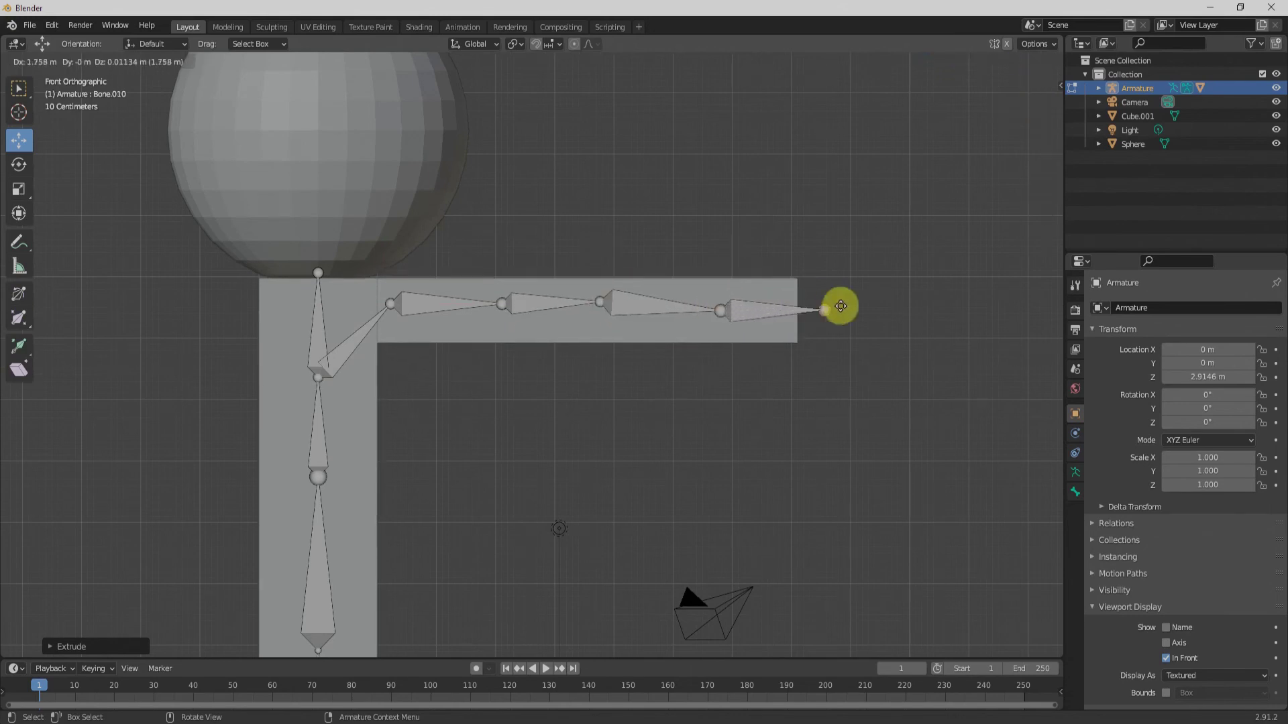
{"action": "left_click", "coordinate": [795, 303]}
{"action": "key", "text": "e"}
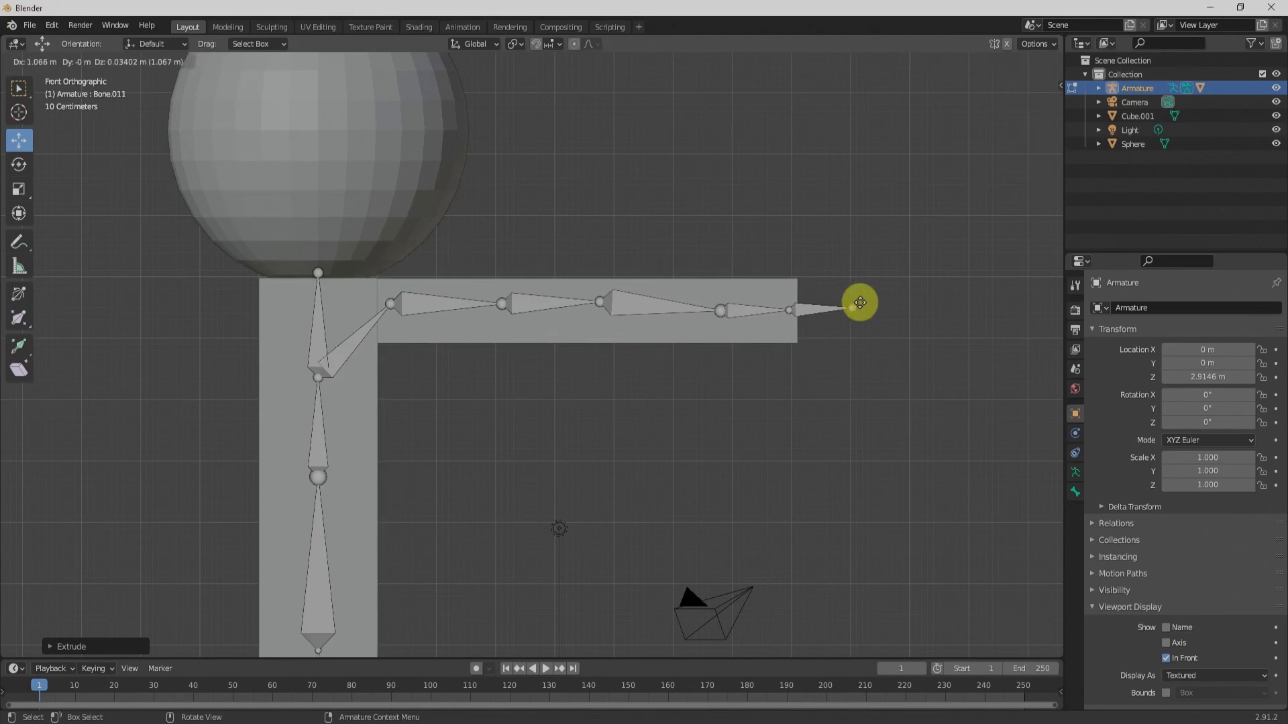
{"action": "left_click", "coordinate": [853, 321]}
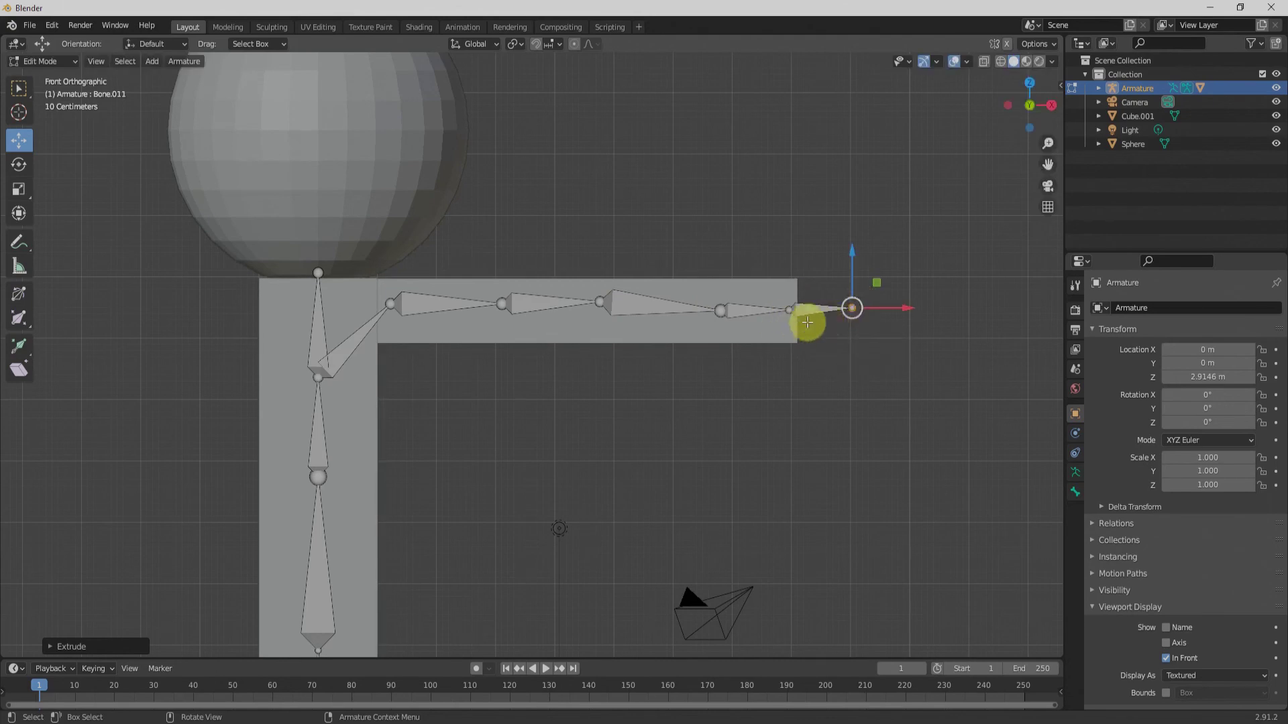
Delete the two bones overshooting the arm's end and return to Object Mode
{"action": "key", "text": "x"}
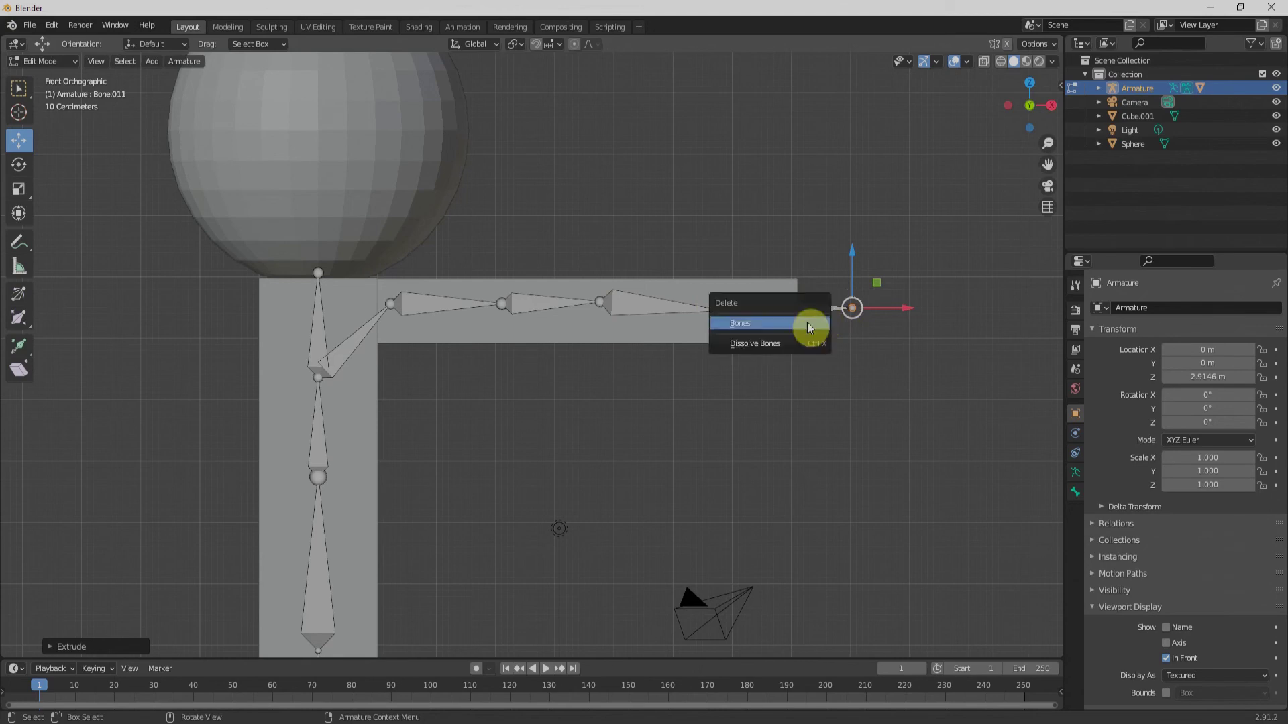
{"action": "left_click", "coordinate": [807, 322]}
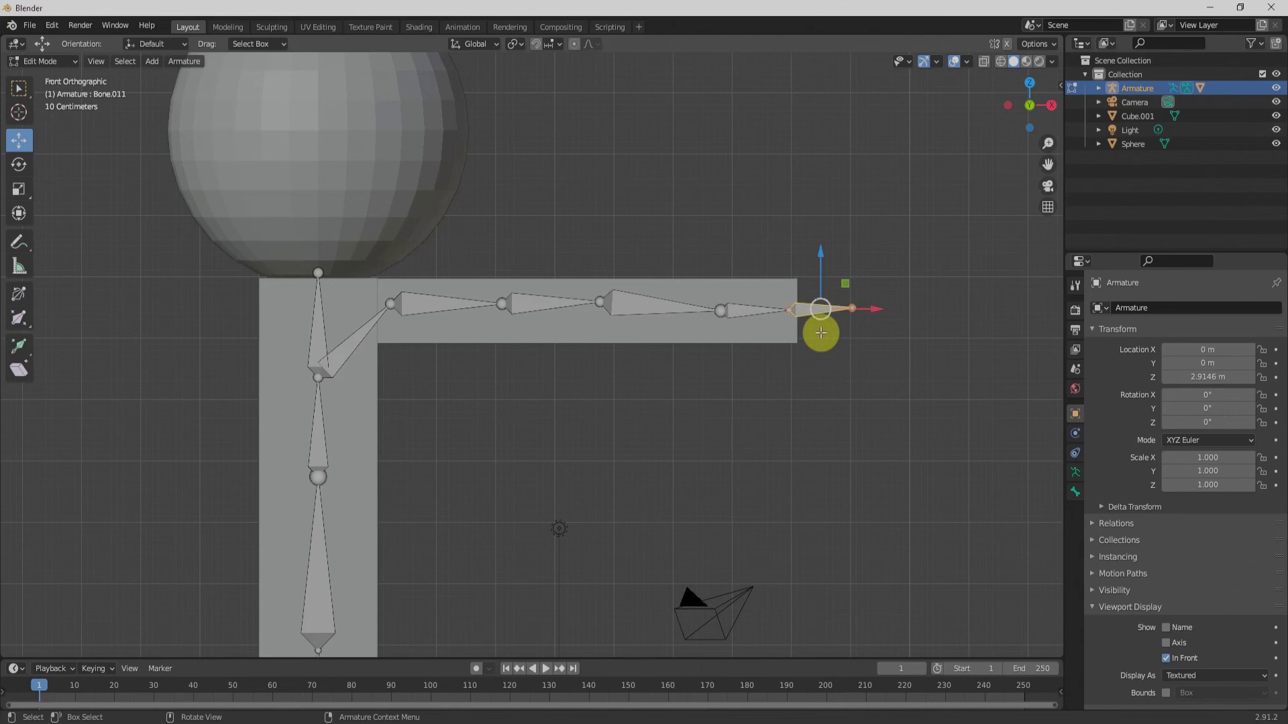
{"action": "key", "text": "x"}
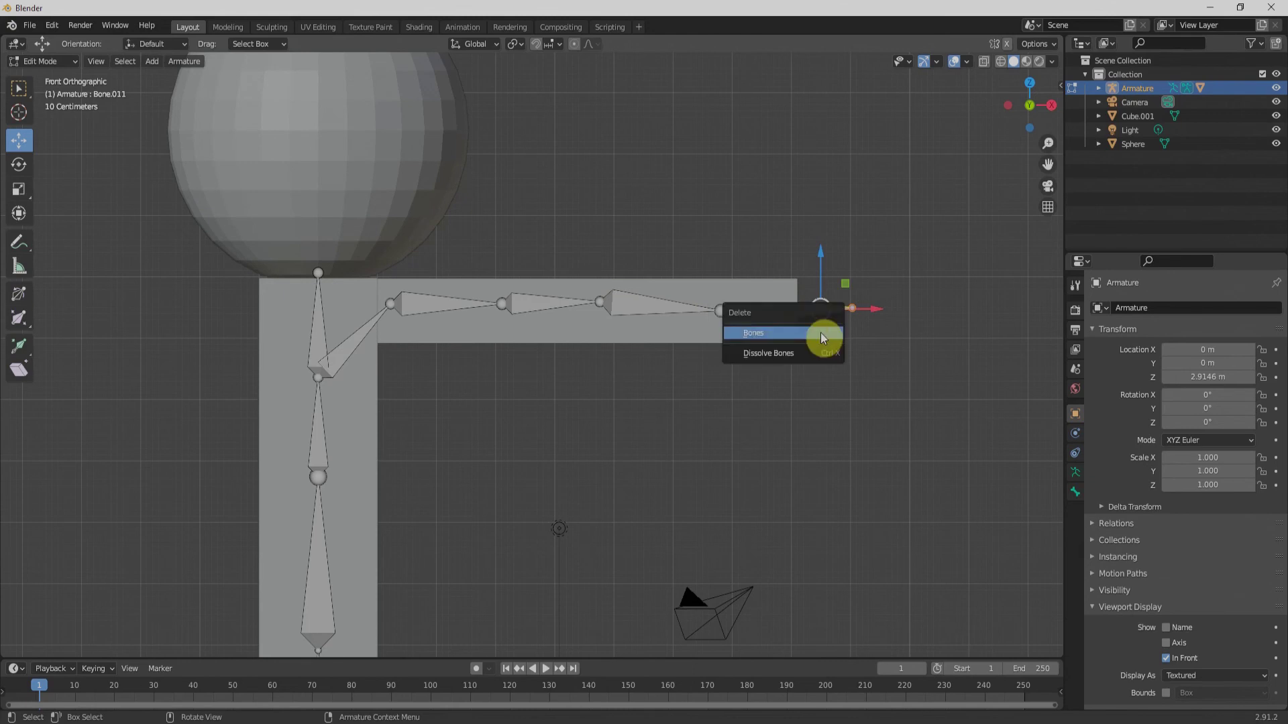
{"action": "left_click", "coordinate": [821, 335]}
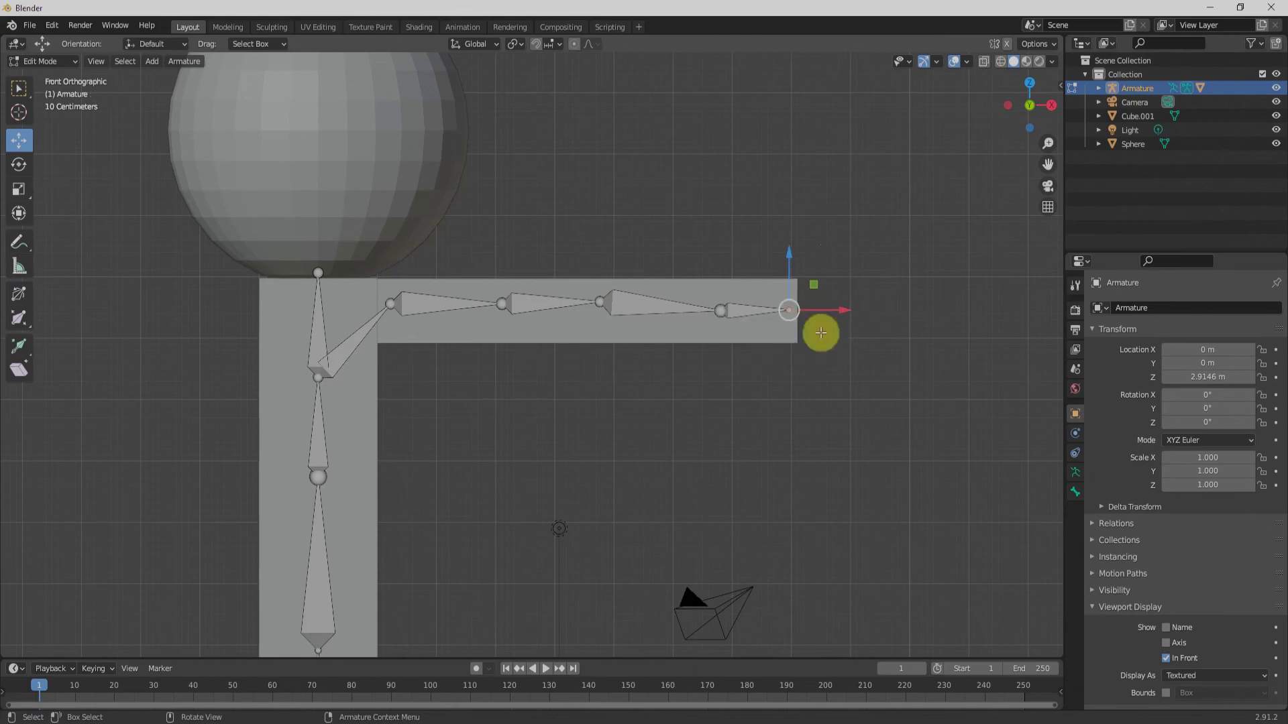
{"action": "scroll", "coordinate": [738, 365], "scroll_direction": "down", "scroll_amount": 4}
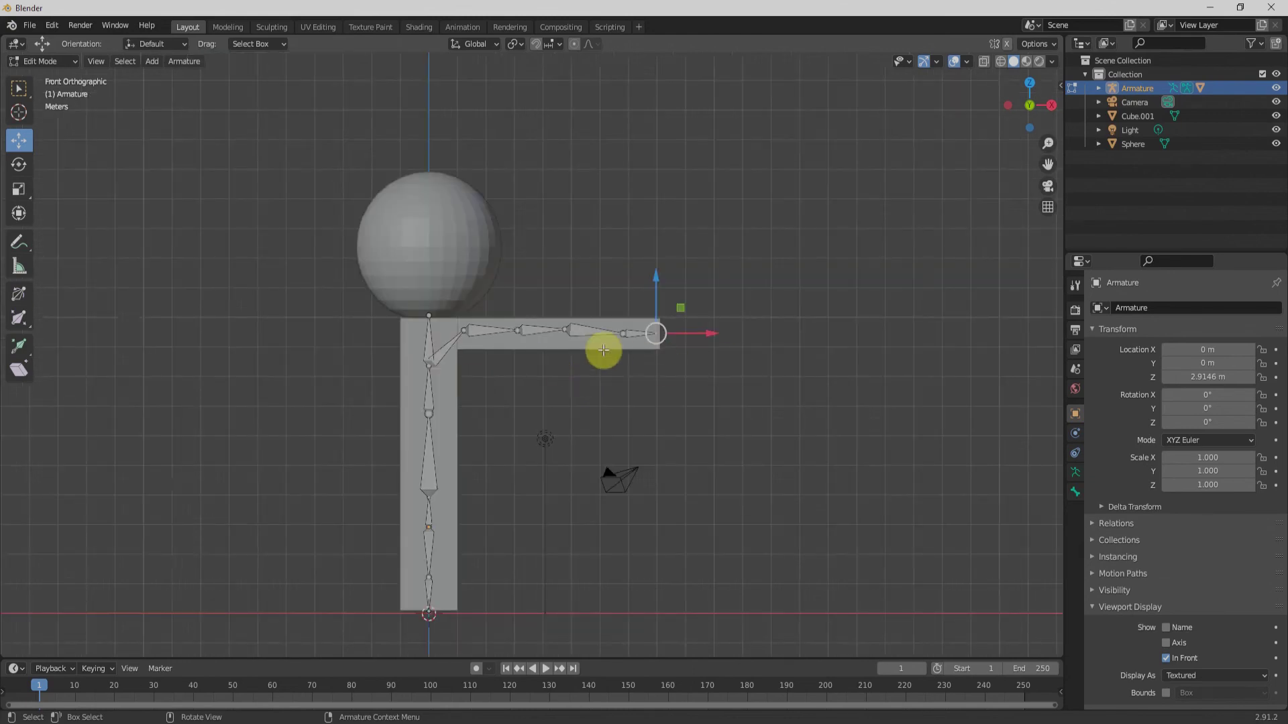
{"action": "key", "text": "Tab"}
Parent the sphere head to the armature with automatic weights
{"action": "left_click", "coordinate": [438, 227]}
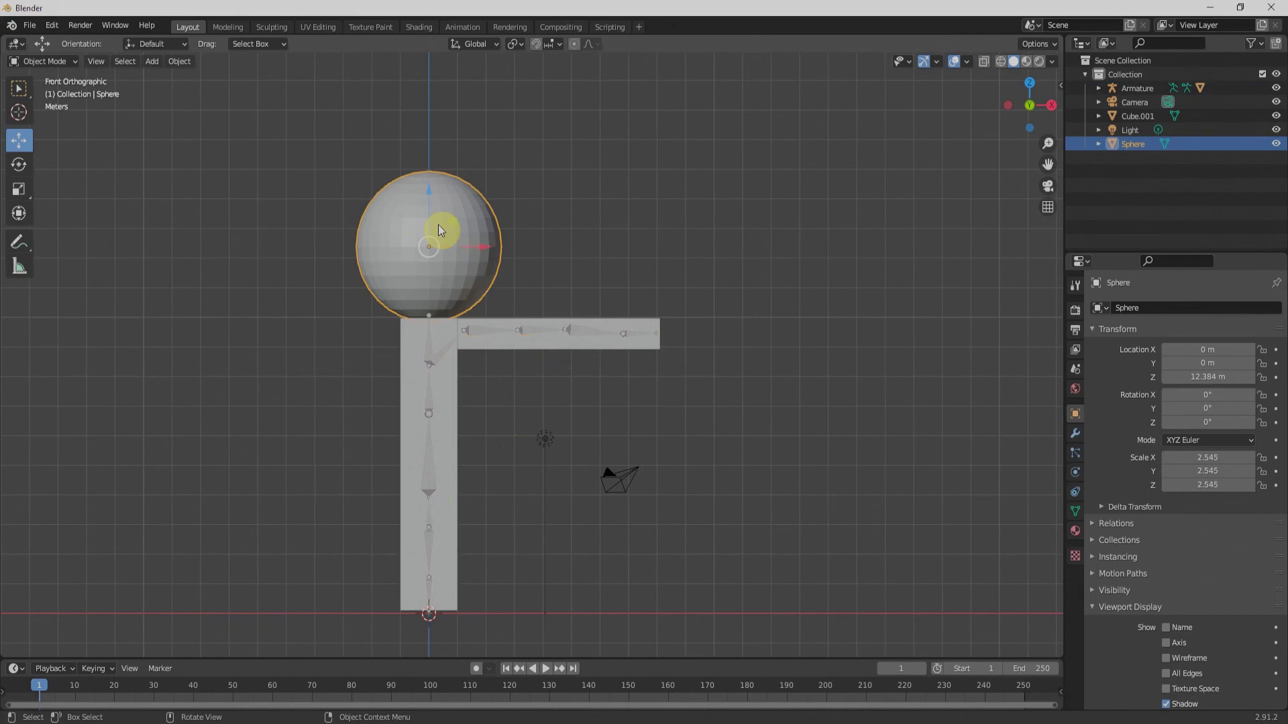
{"action": "left_click", "coordinate": [429, 328], "text": "shift"}
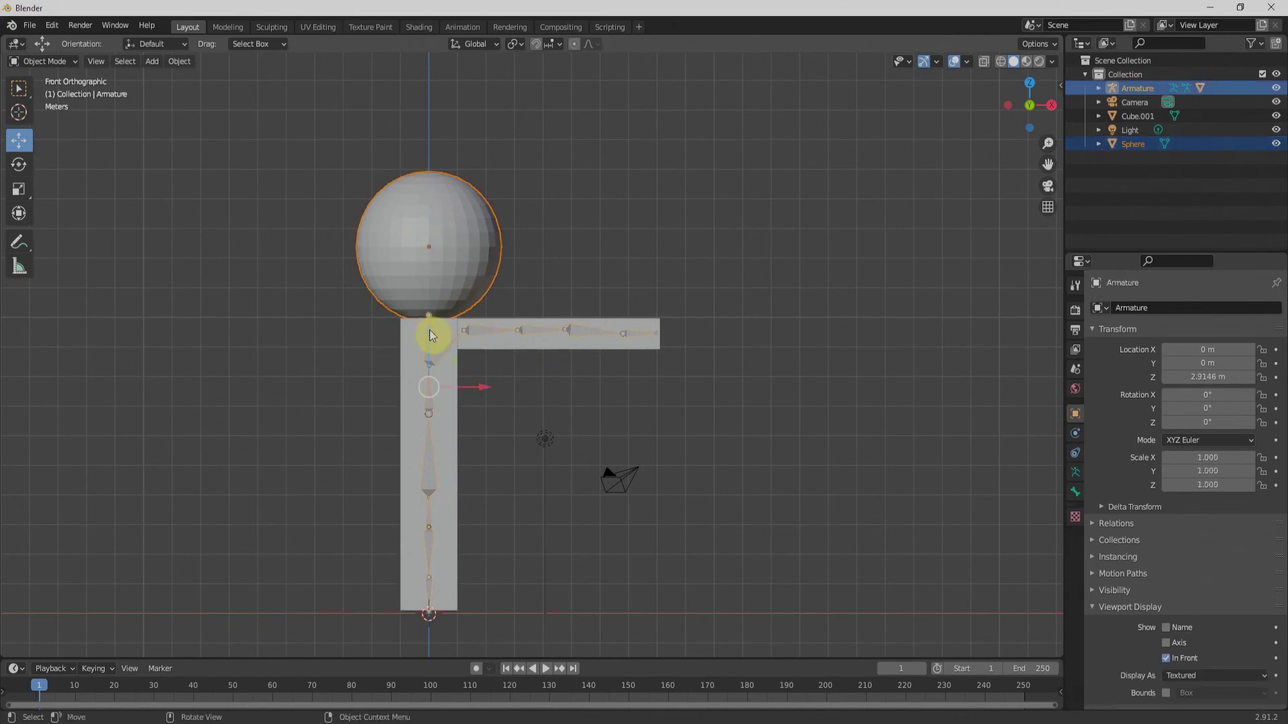
{"action": "key", "text": "ctrl+p"}
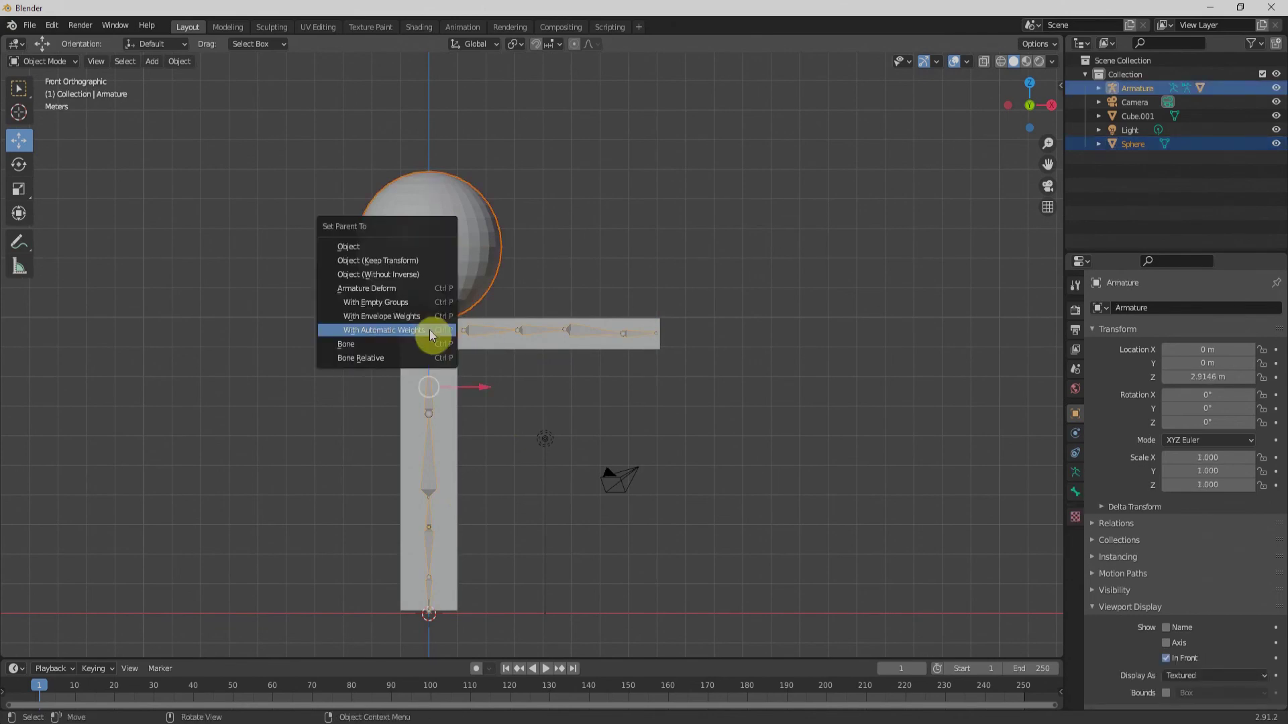
{"action": "left_click", "coordinate": [430, 333]}
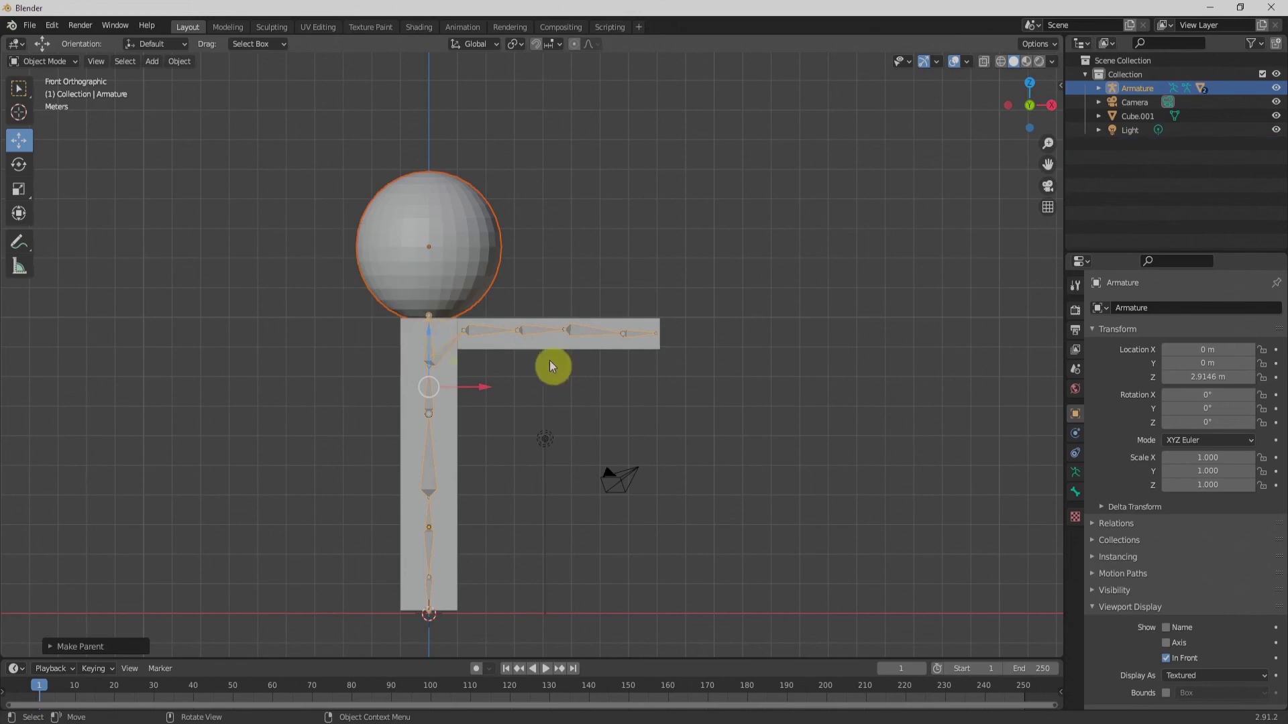
Parent the arm cube to the armature with automatic weights, then make the armature active
{"action": "left_click", "coordinate": [516, 337]}
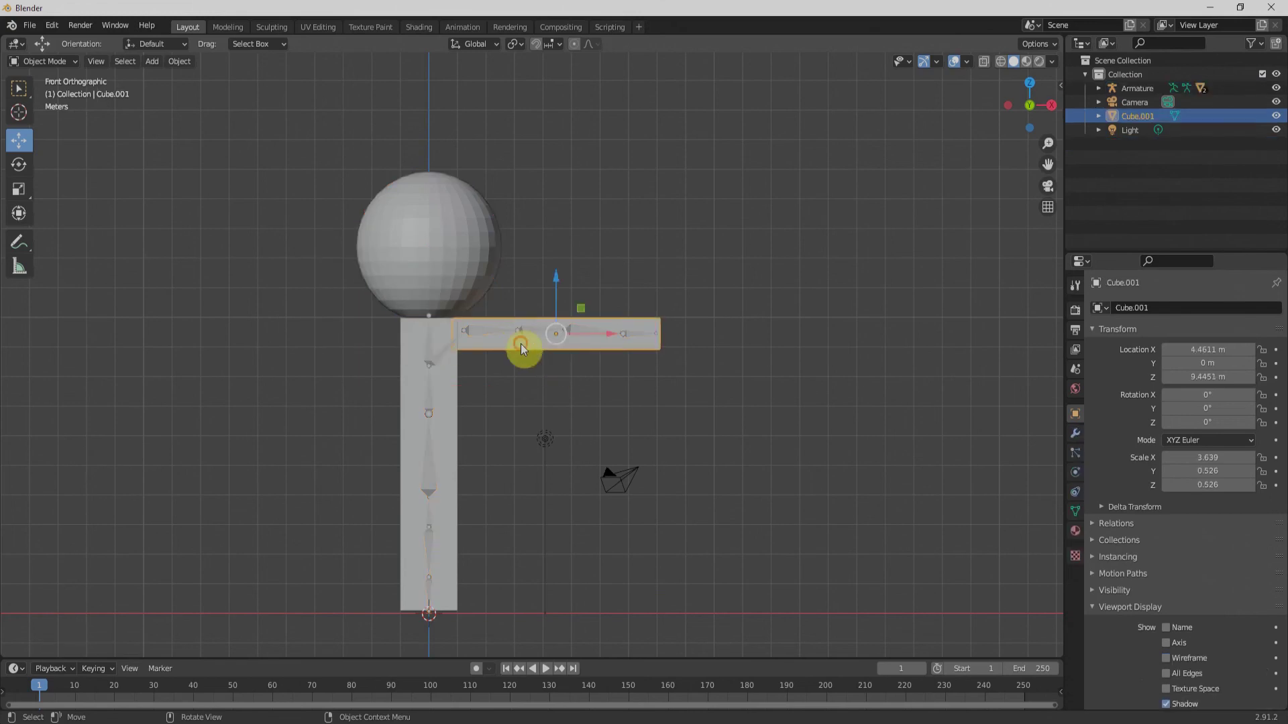
{"action": "left_click", "coordinate": [480, 332], "text": "shift"}
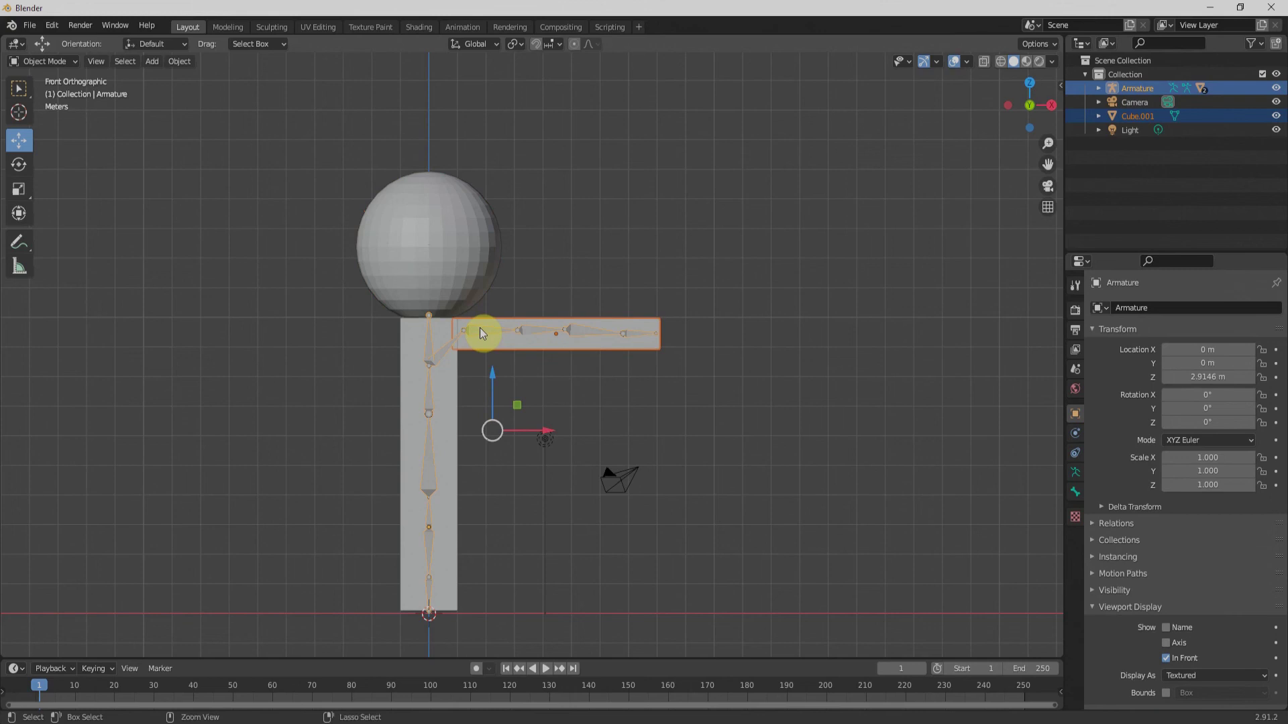
{"action": "key", "text": "ctrl+p"}
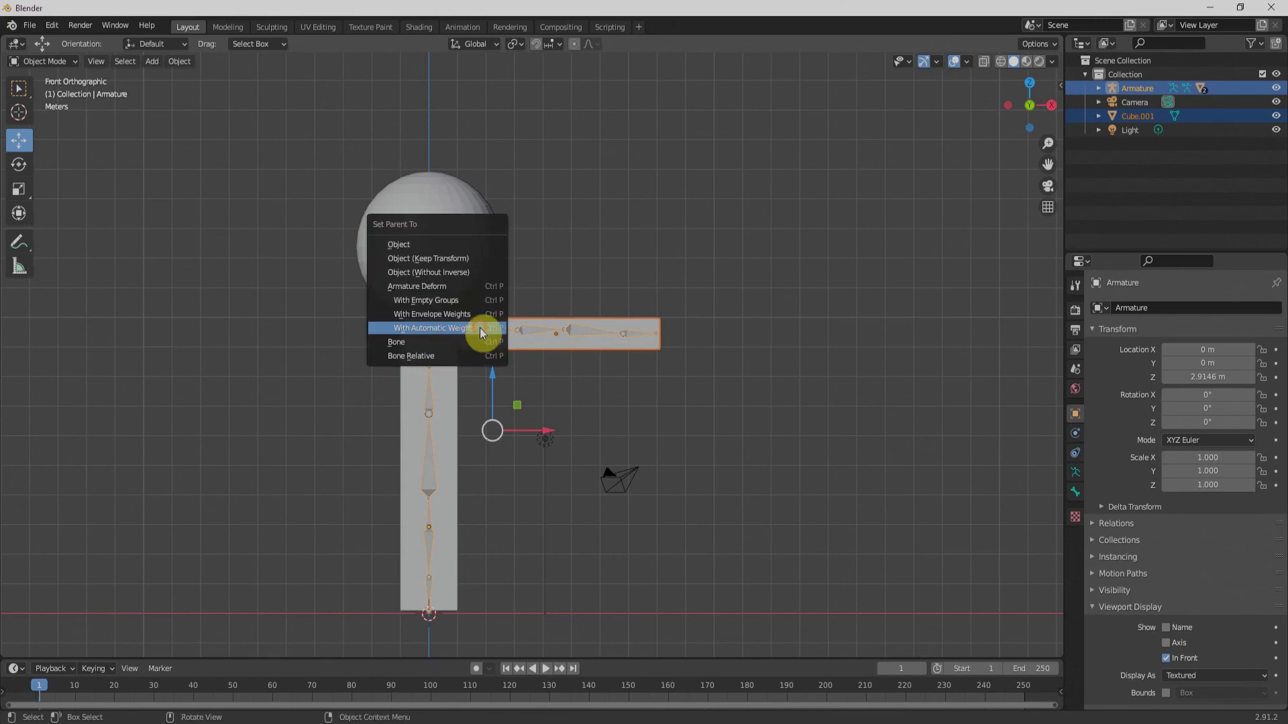
{"action": "left_click", "coordinate": [480, 327]}
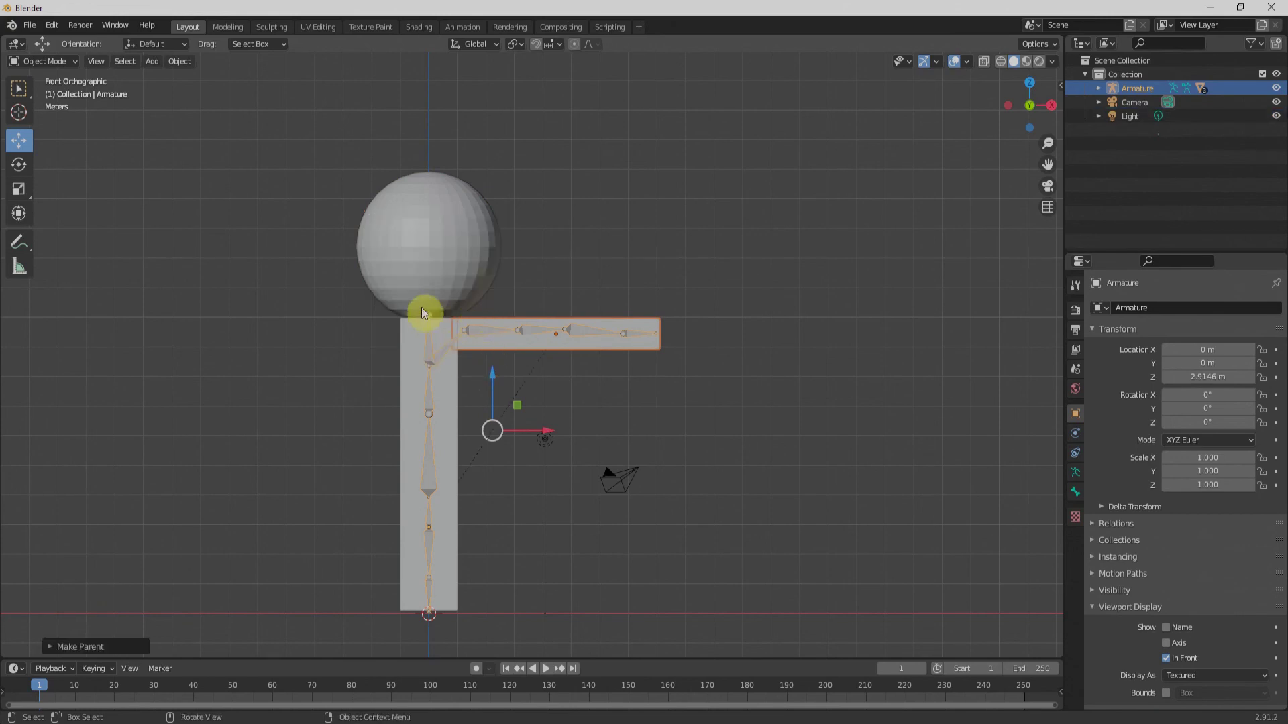
{"action": "left_click", "coordinate": [428, 326]}
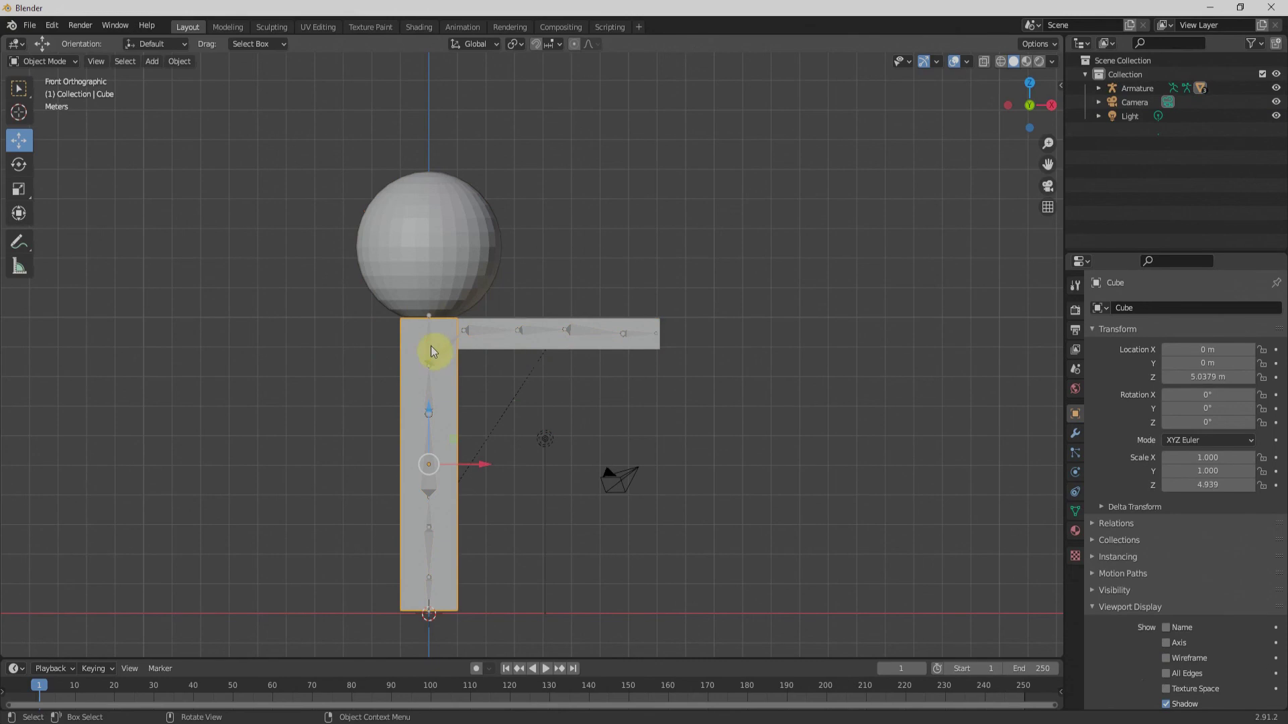
{"action": "left_click", "coordinate": [431, 345]}
Switch the armature to Pose Mode and test-rotate the neck bone to tilt the head
{"action": "left_click", "coordinate": [62, 66]}
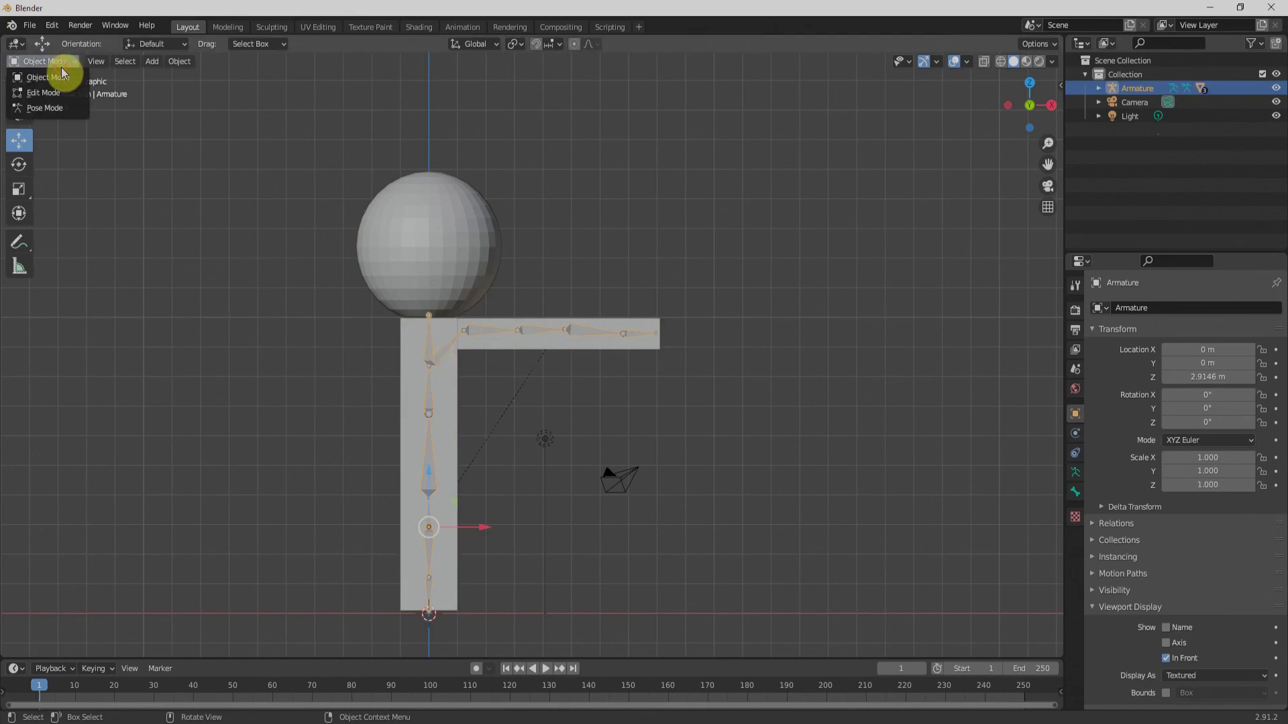
{"action": "left_click", "coordinate": [54, 109]}
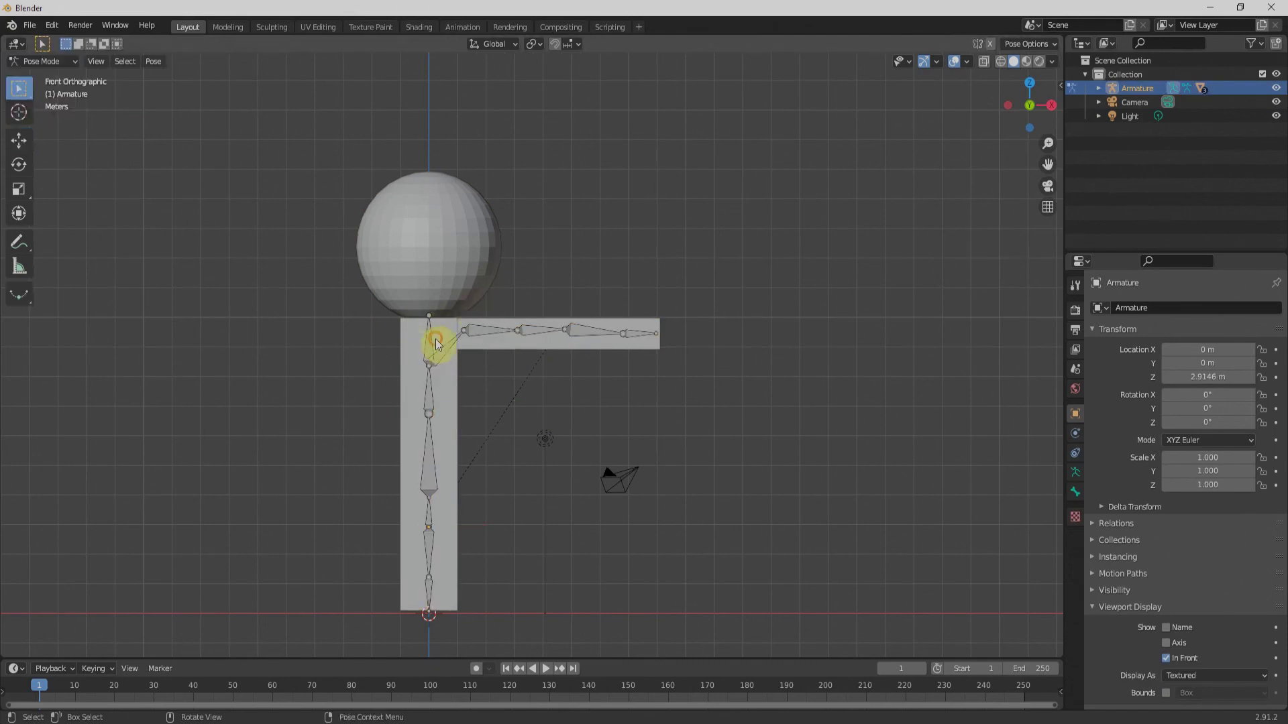
{"action": "left_click", "coordinate": [436, 340]}
{"action": "key", "text": "r"}
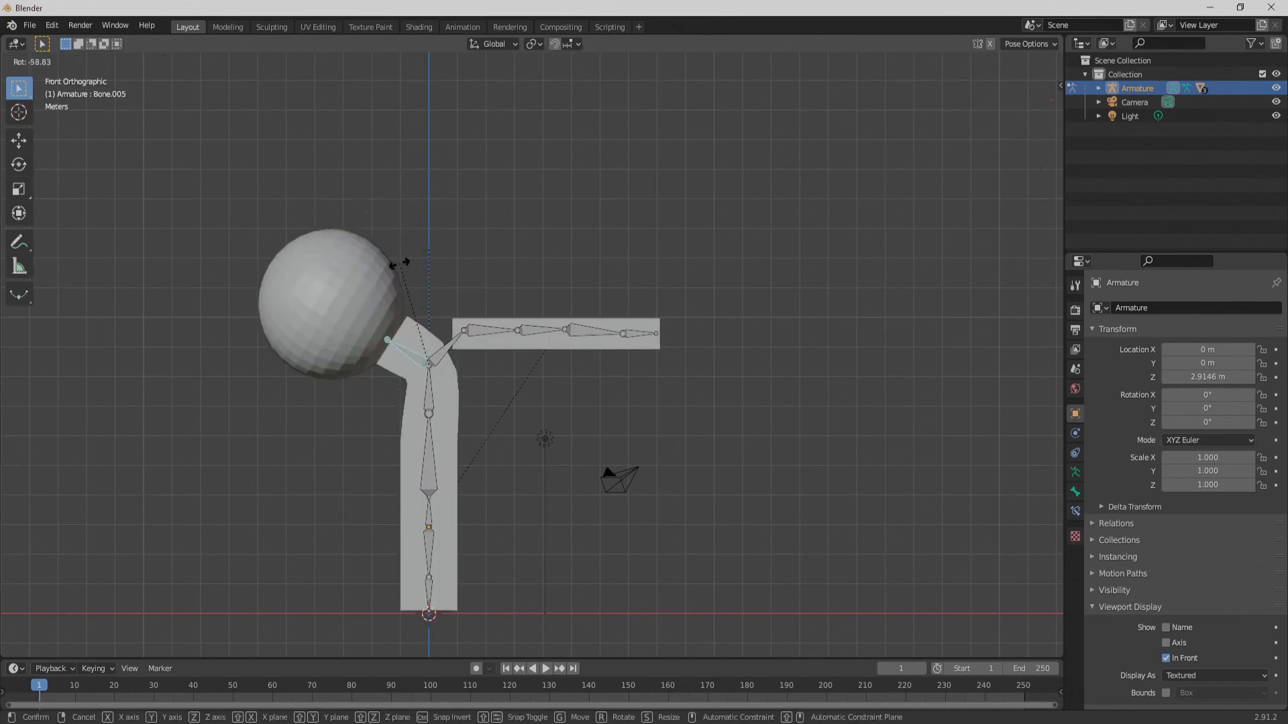
{"action": "left_click", "coordinate": [400, 263]}
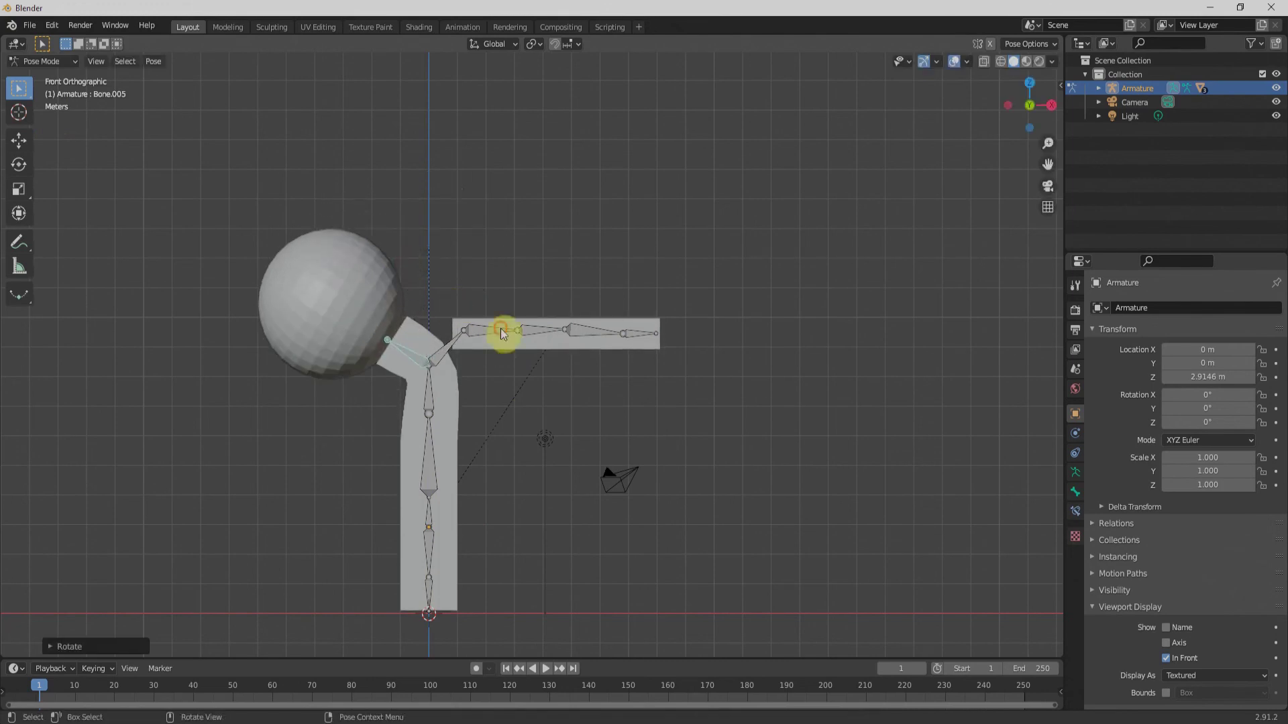
Cancel a test rotation of arm bone Bone.007 and undo the head tilt
{"action": "left_click", "coordinate": [501, 328]}
{"action": "key", "text": "r"}
{"action": "right_click", "coordinate": [538, 283]}
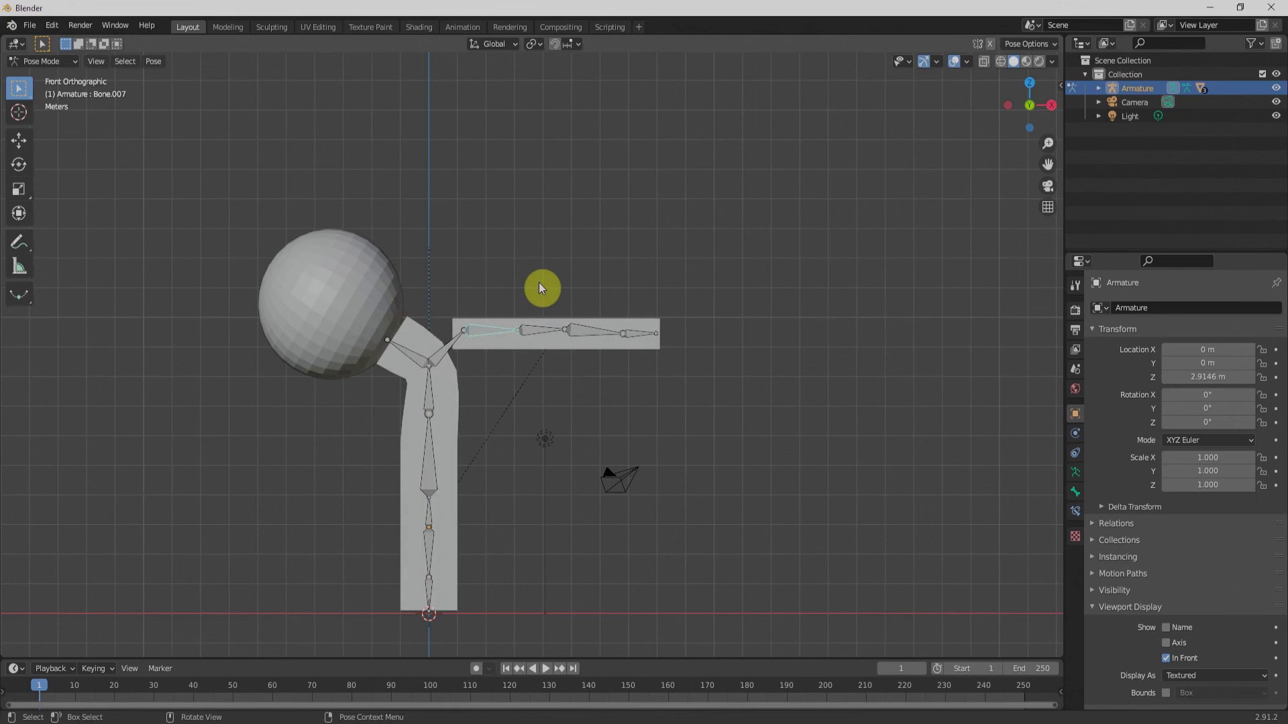
{"action": "key", "text": "ctrl+z"}
{"action": "key", "text": "ctrl+z"}
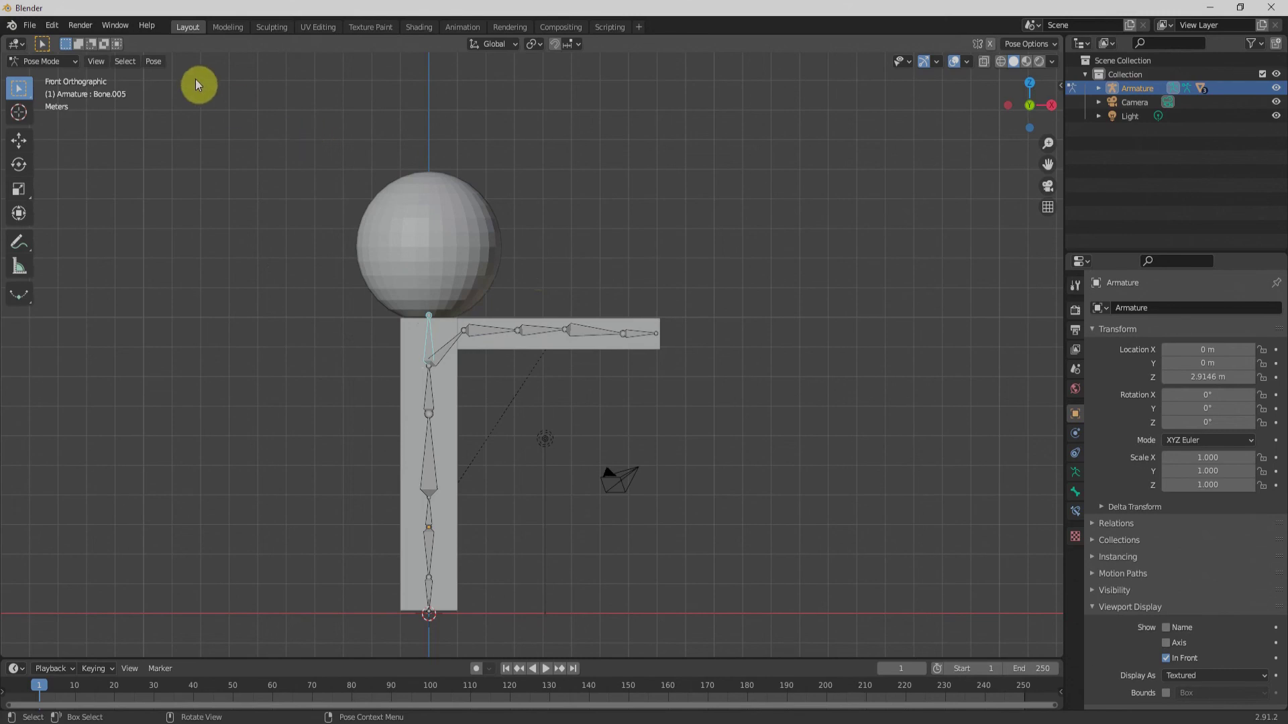
In the Animation workspace, frame the whole figure in front view and select all bones
{"action": "left_click", "coordinate": [472, 25]}
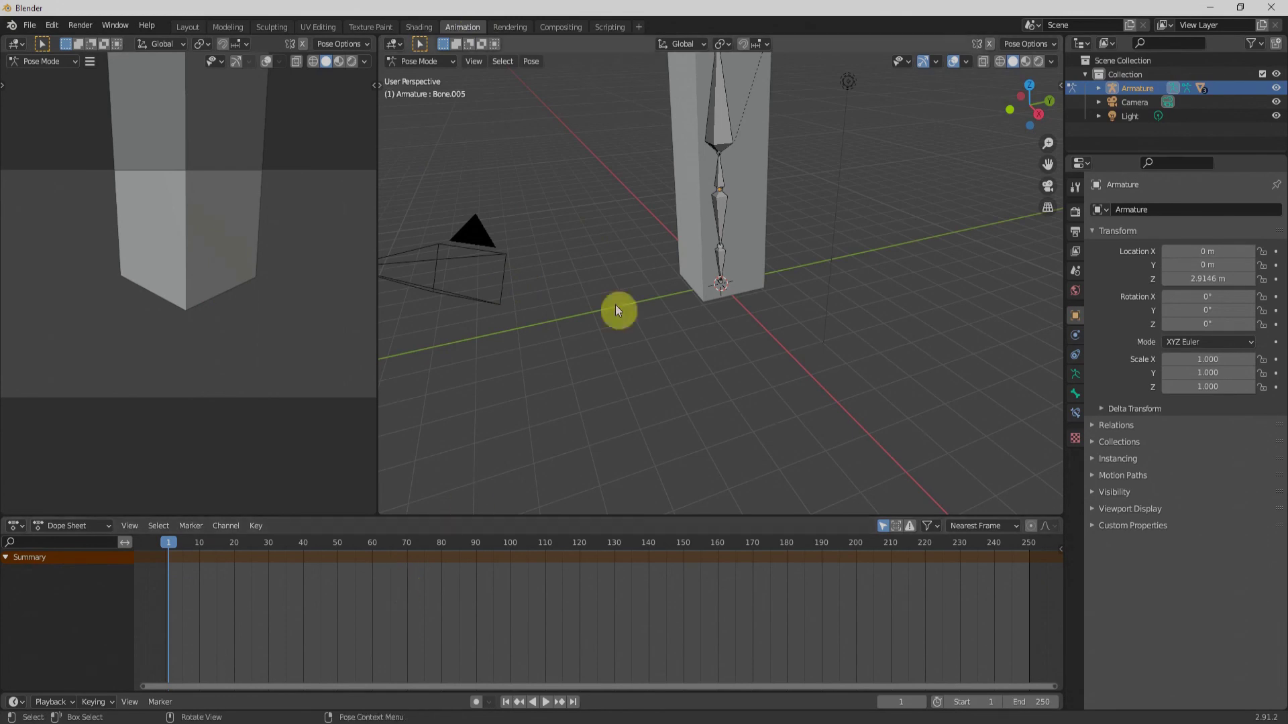
{"action": "scroll", "coordinate": [683, 256], "scroll_direction": "down", "scroll_amount": 5}
{"action": "middle_click_drag", "start_coordinate": [683, 257], "coordinate": [686, 363], "text": "shift"}
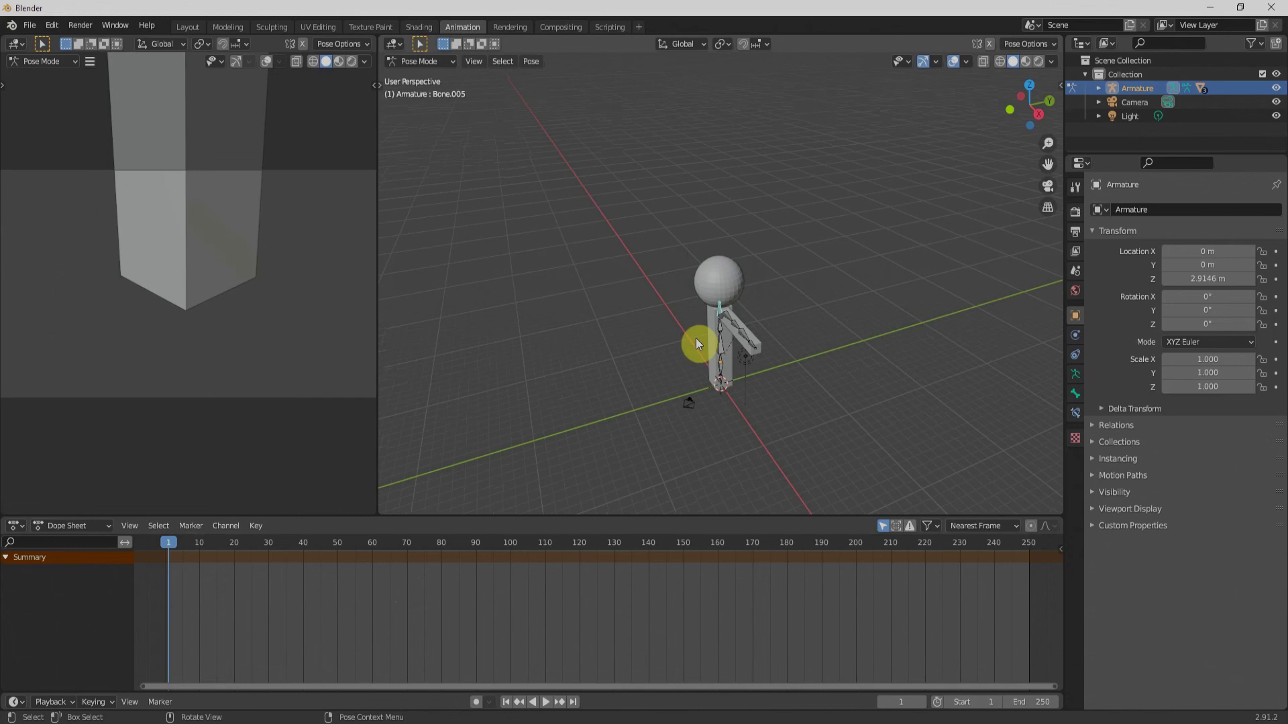
{"action": "key", "text": "KP_1"}
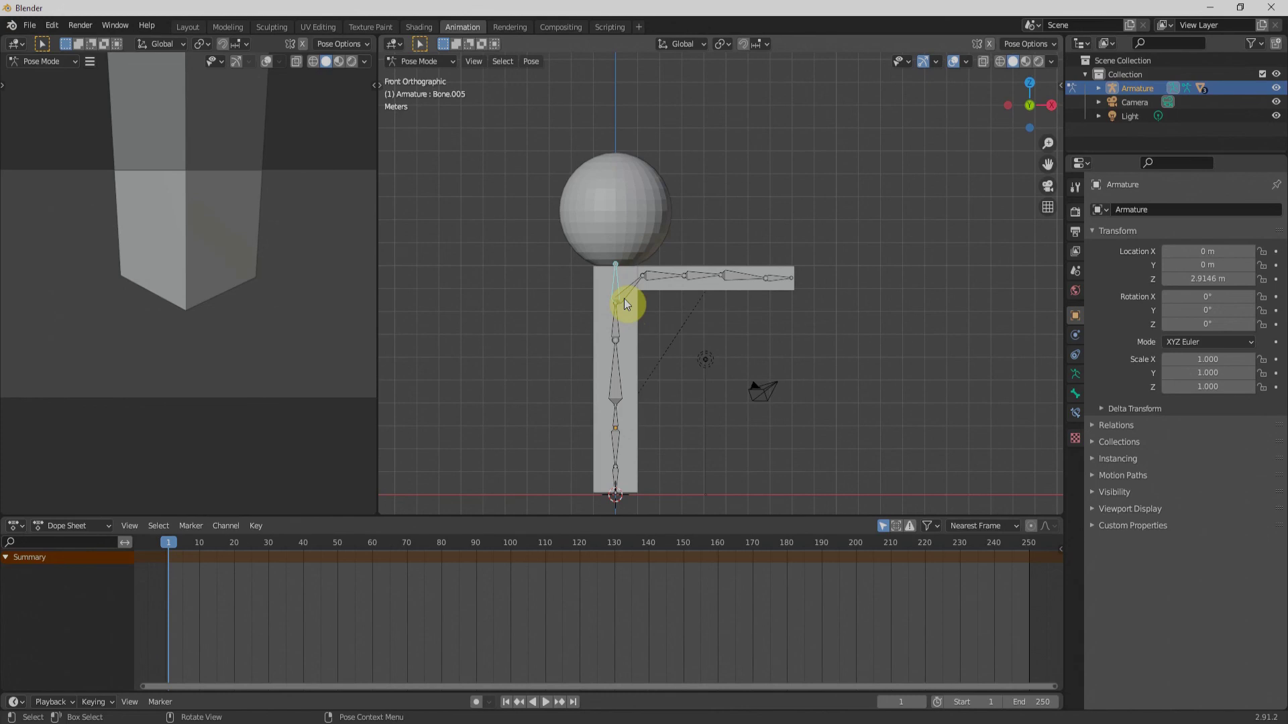
{"action": "key", "text": "a"}
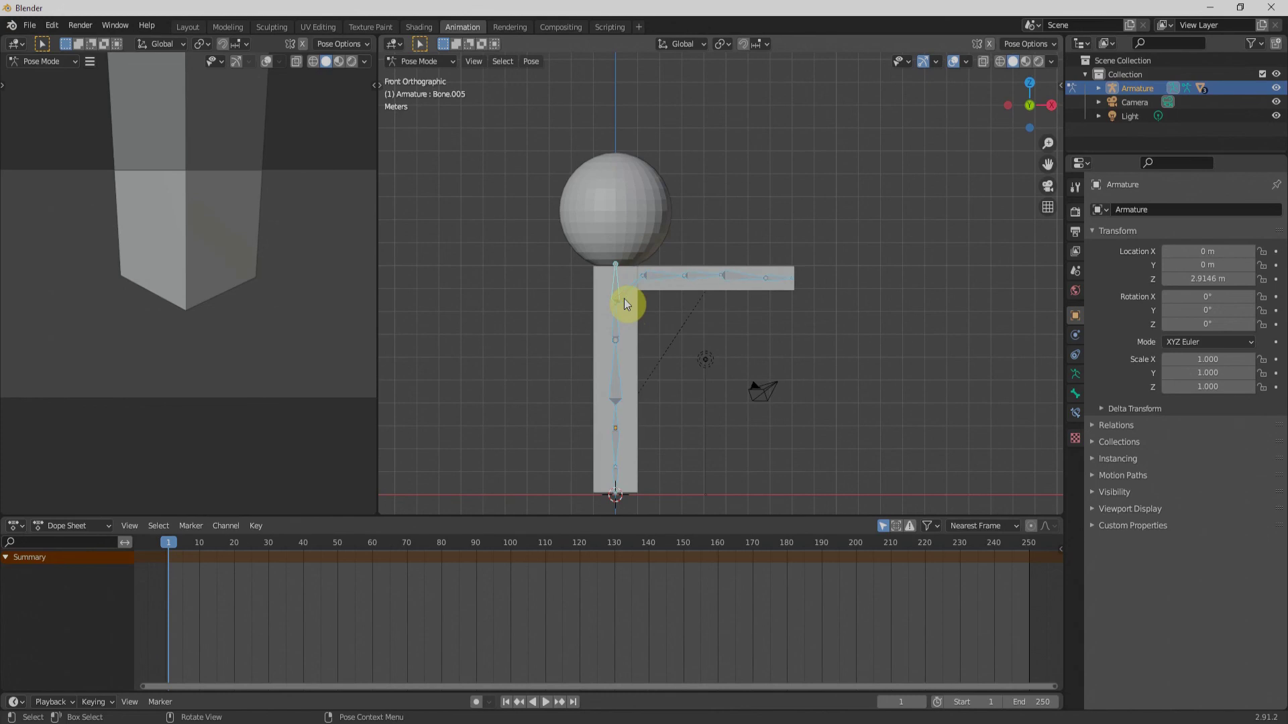
Keyframe location, rotation and scale of all bones at frame 1
{"action": "key", "text": "i"}
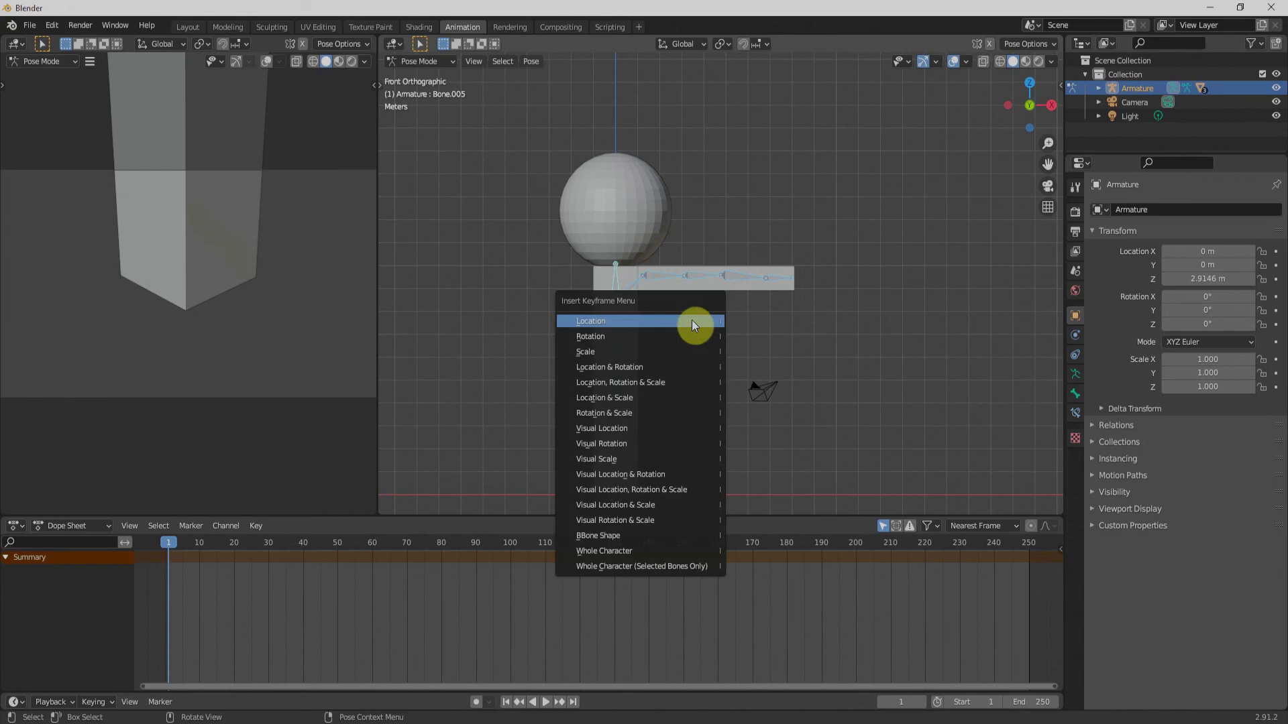
{"action": "left_click", "coordinate": [627, 379]}
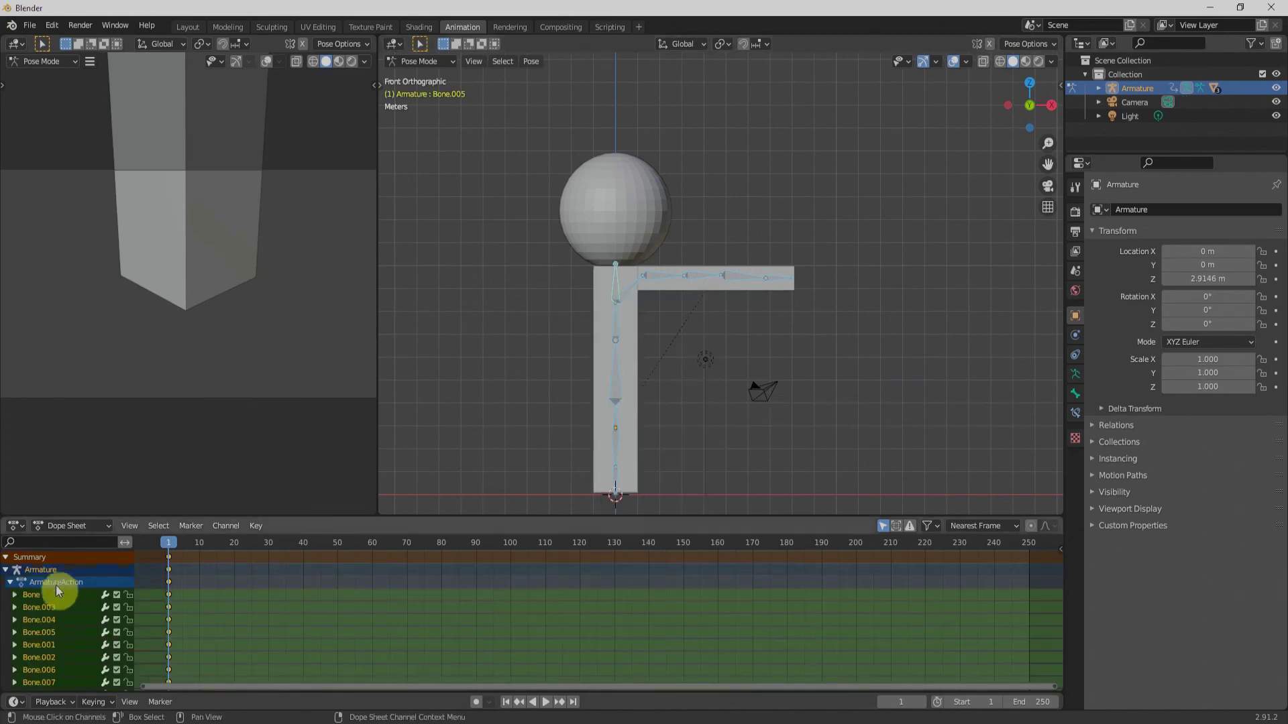
{"action": "scroll", "coordinate": [42, 641], "scroll_direction": "down", "scroll_amount": 2}
{"action": "scroll", "coordinate": [42, 640], "scroll_direction": "up", "scroll_amount": 2}
At frame 30, tilt neck bone Bone.005 to the left and keyframe its location, rotation and scale
{"action": "left_click", "coordinate": [268, 544]}
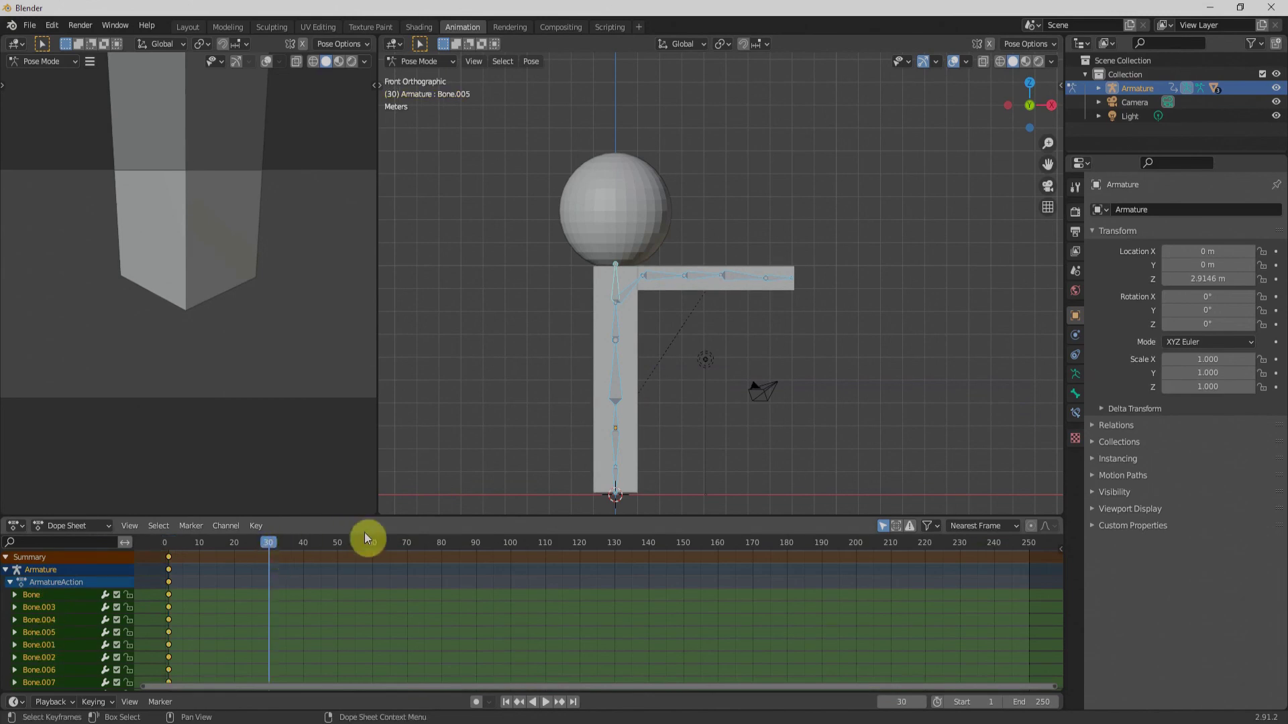
{"action": "left_click", "coordinate": [618, 283]}
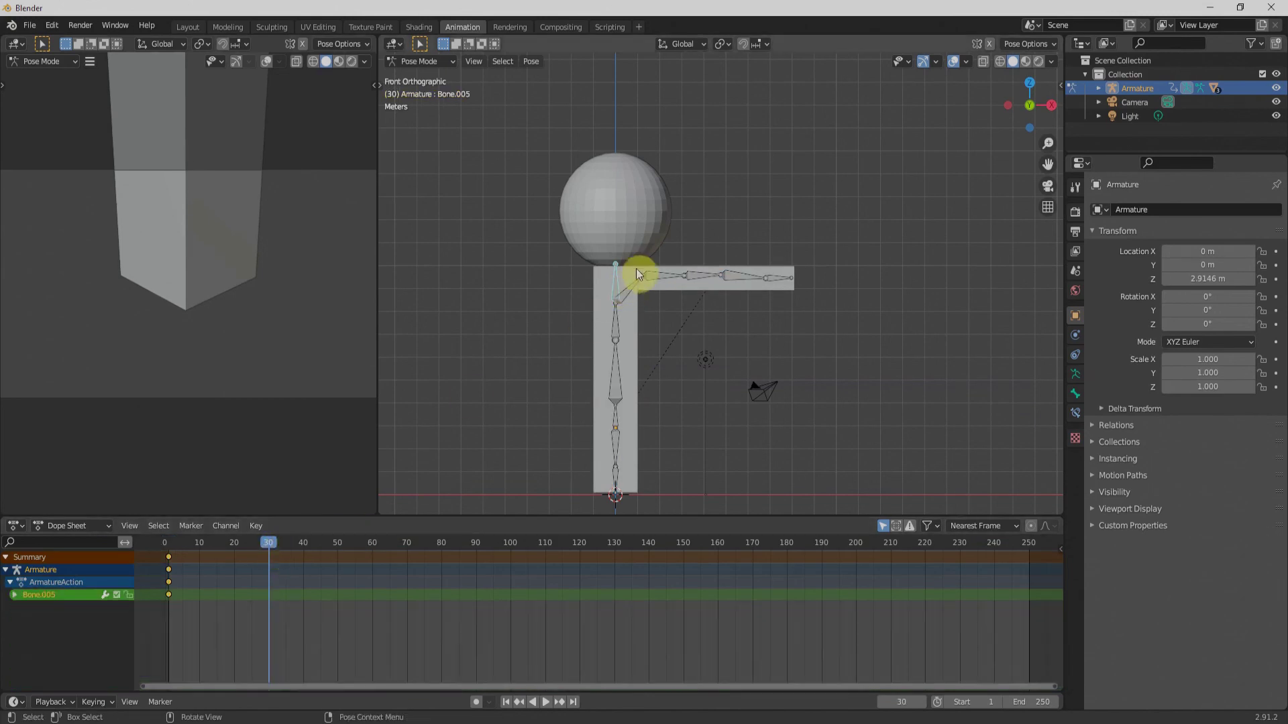
{"action": "key", "text": "r"}
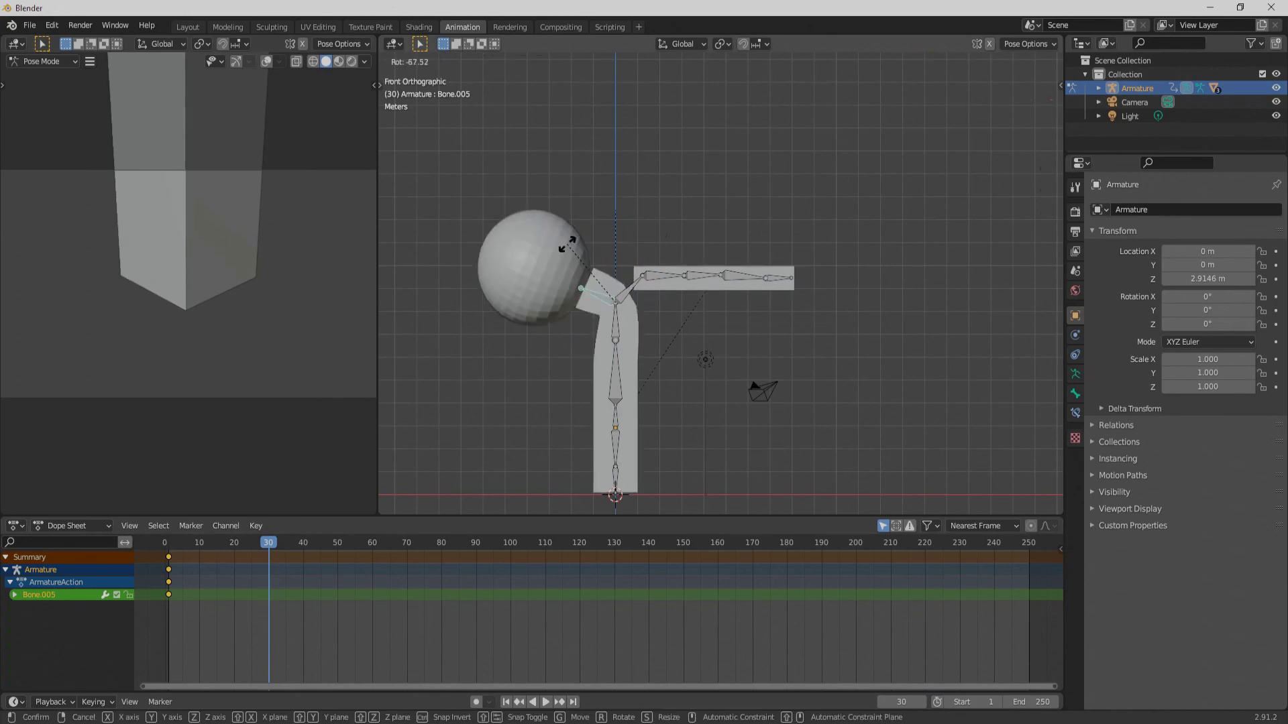
{"action": "left_click", "coordinate": [566, 244]}
{"action": "key", "text": "i"}
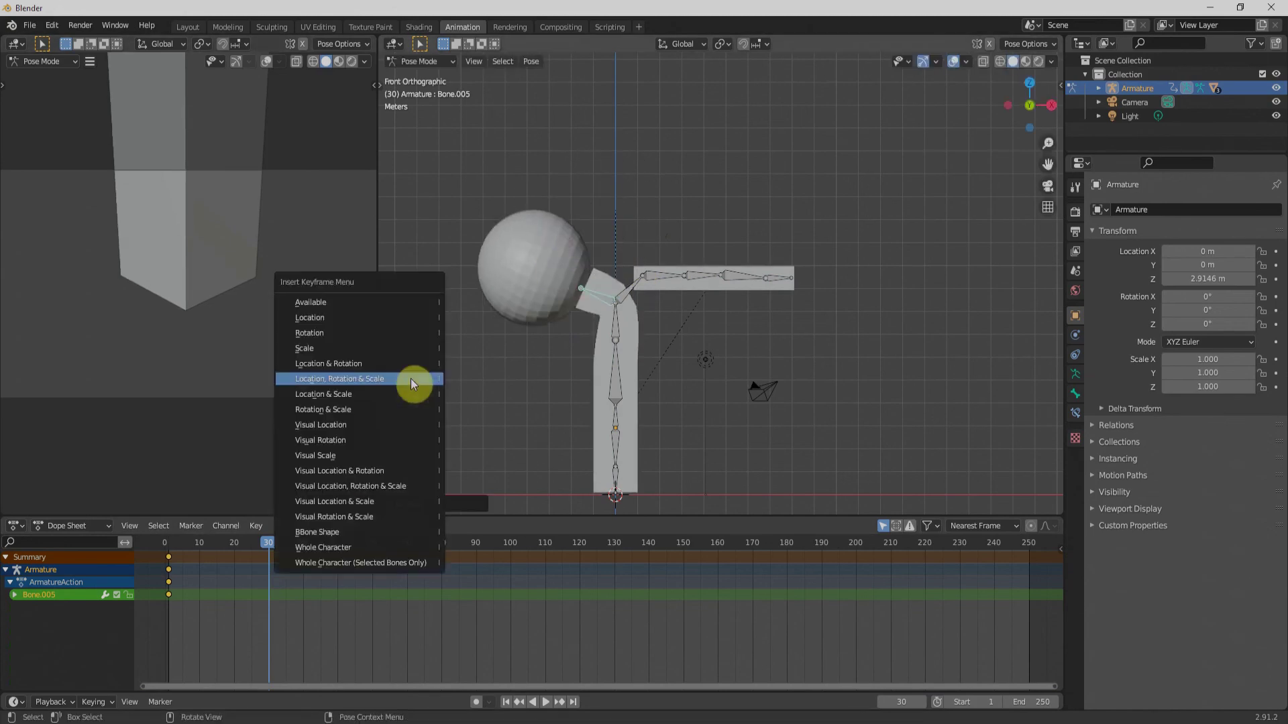
{"action": "left_click", "coordinate": [411, 378]}
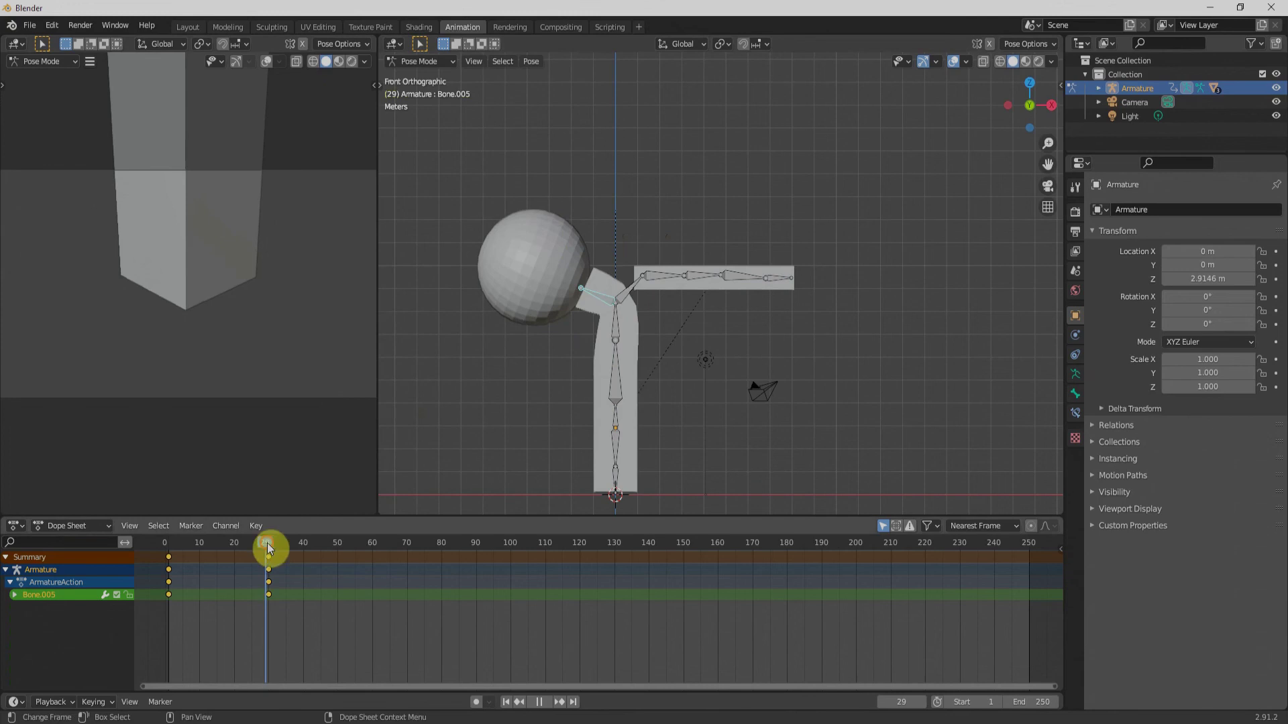
At frame 70, rotate arm bone Bone.007 upward and keyframe it, then preview at frame 62
{"action": "left_click_drag", "start_coordinate": [268, 546], "coordinate": [407, 545]}
{"action": "left_click", "coordinate": [664, 276]}
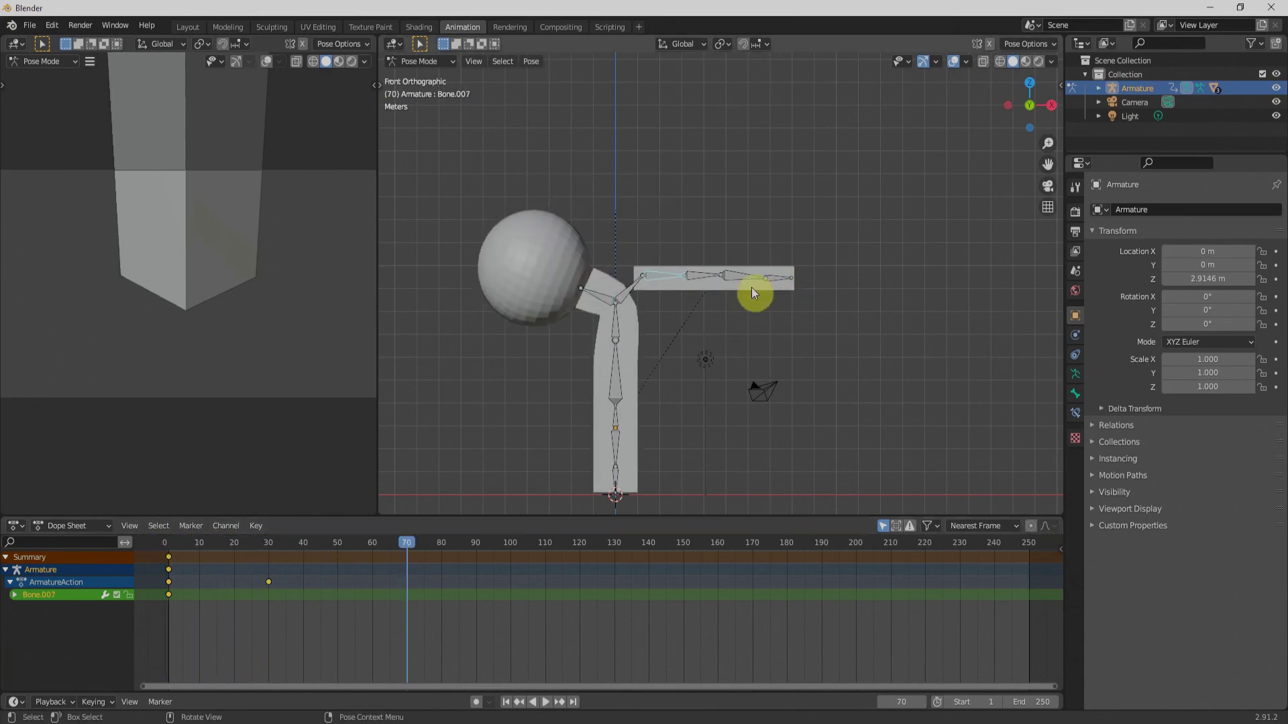
{"action": "key", "text": "r"}
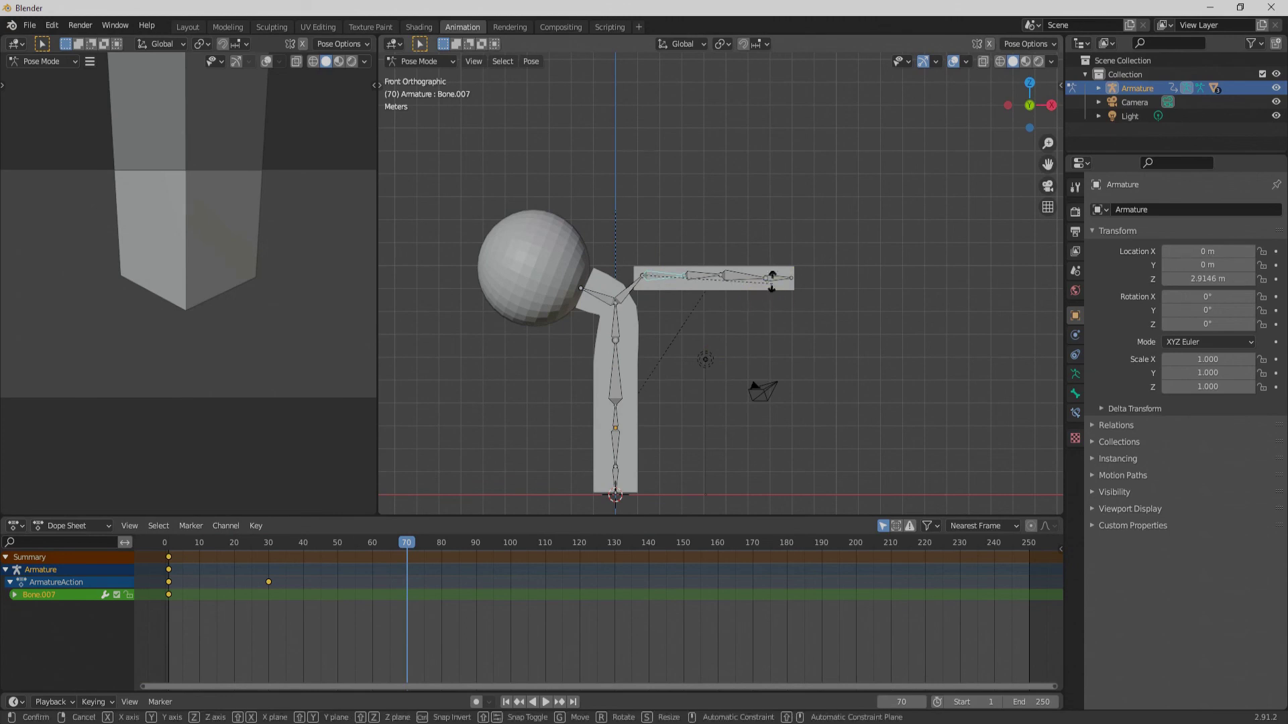
{"action": "left_click", "coordinate": [657, 159]}
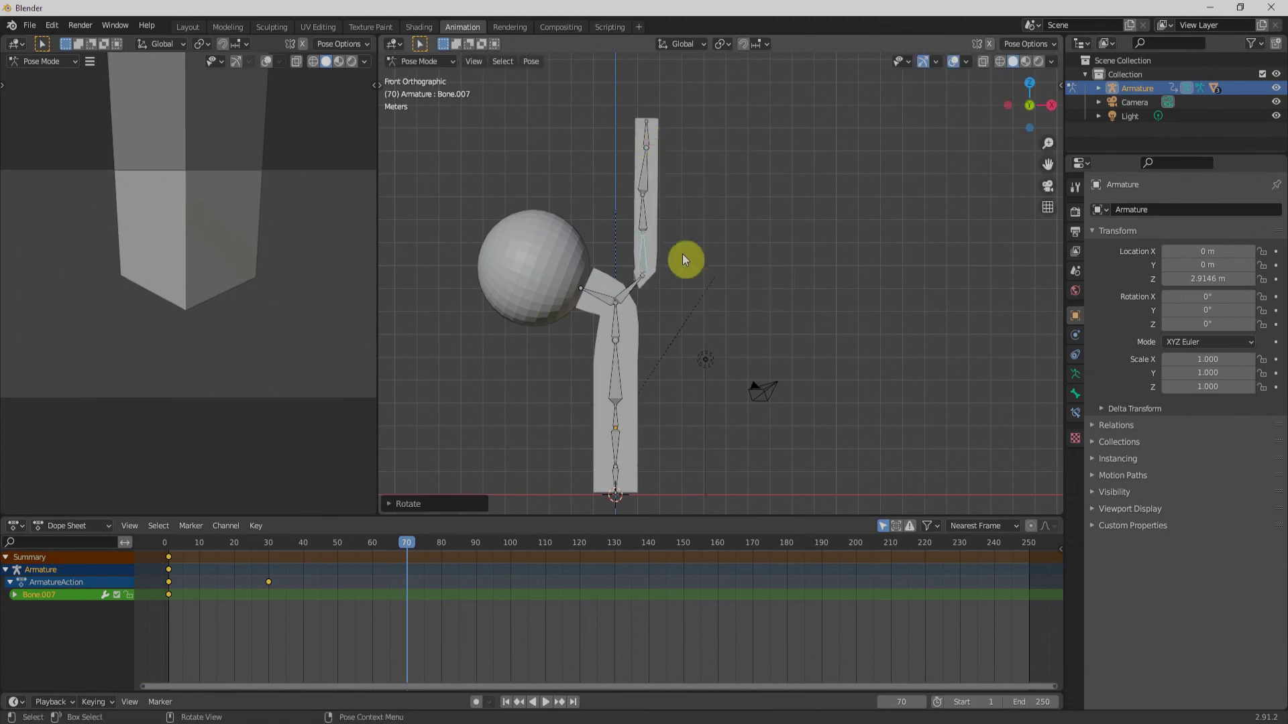
{"action": "key", "text": "i"}
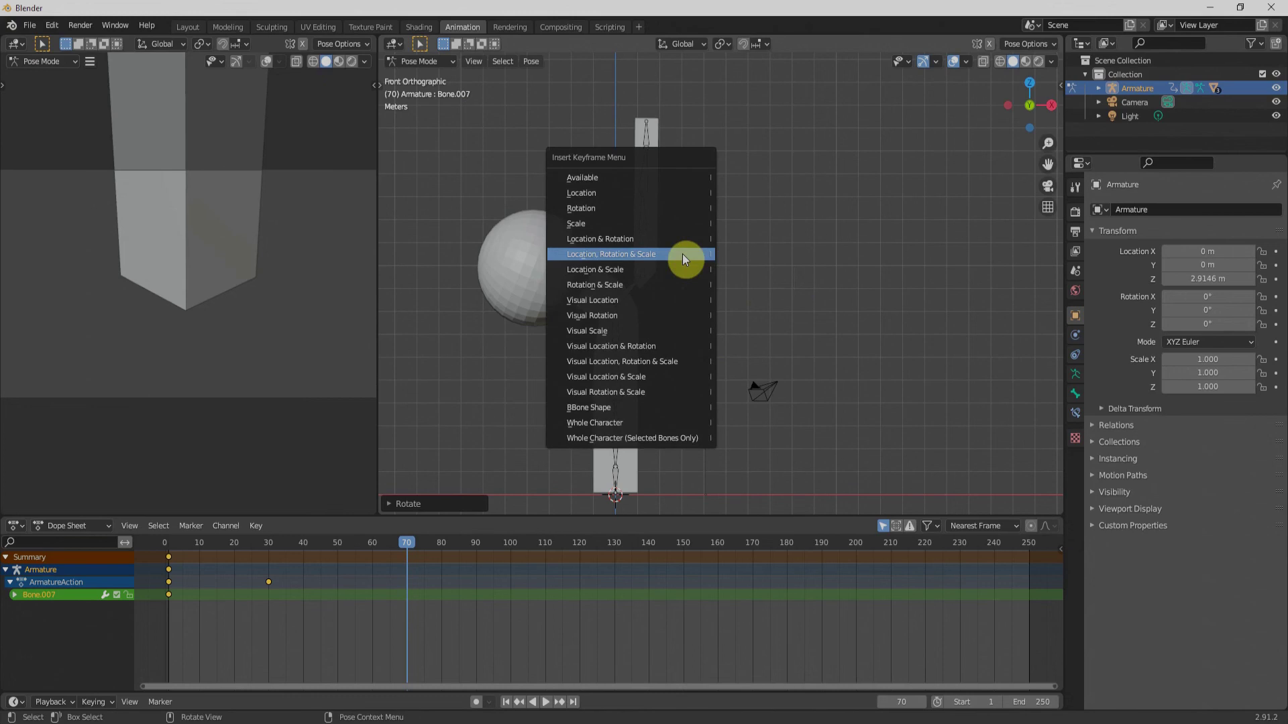
{"action": "left_click", "coordinate": [682, 253]}
{"action": "left_click", "coordinate": [380, 594]}
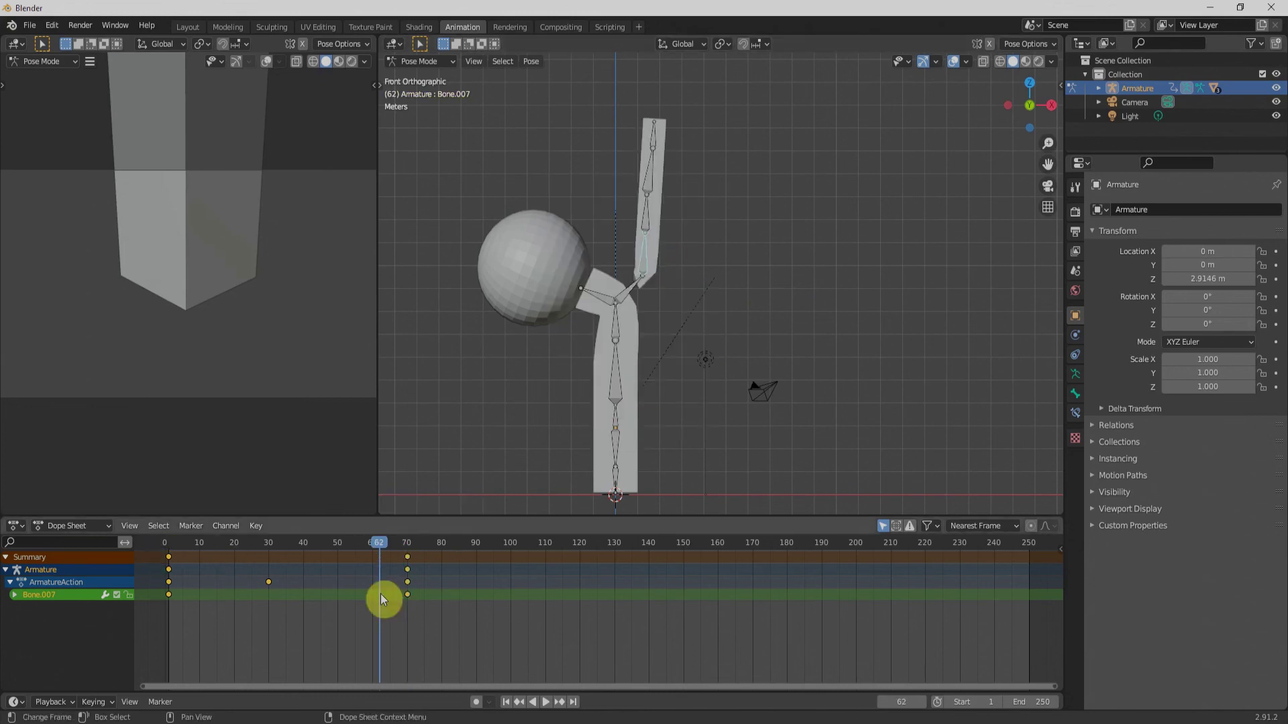